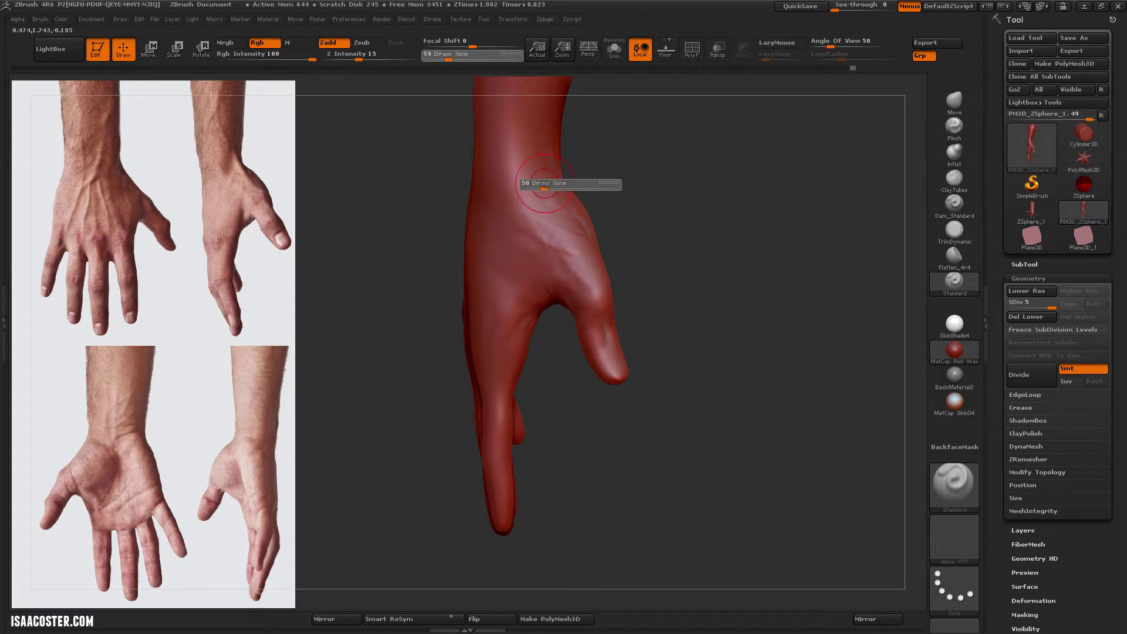
Set the Standard brush's draw size to 50, raise its Z intensity, and form a smoothed knuckle bump at the index finger's base
type("50")
key("Return")
left_click_drag(359, 57, 354, 57)
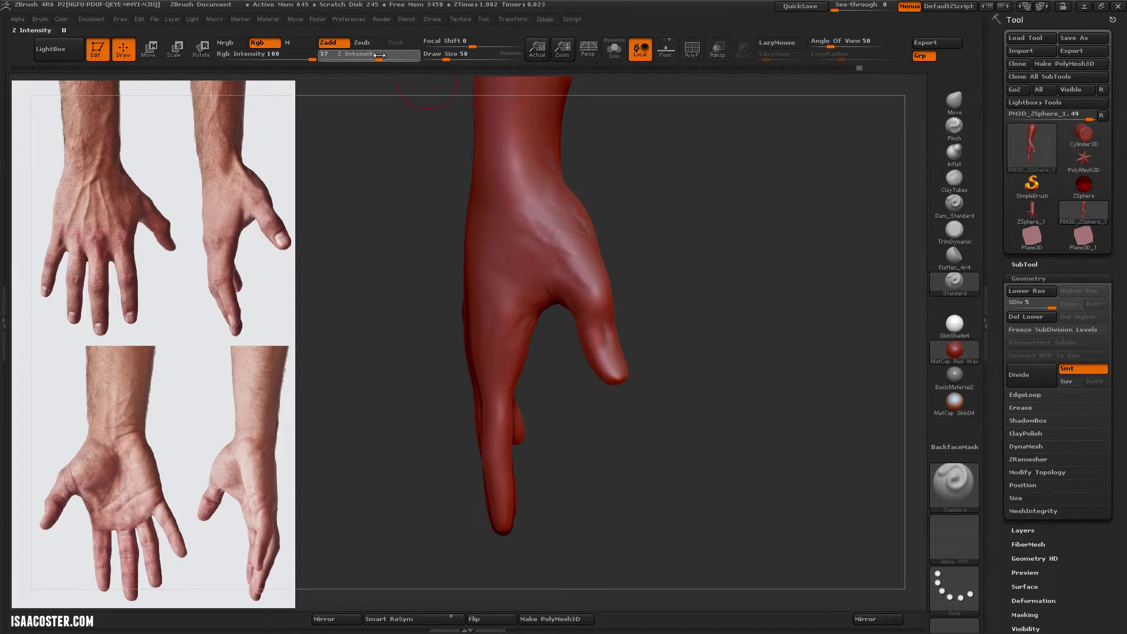
key("Return")
key("shift")
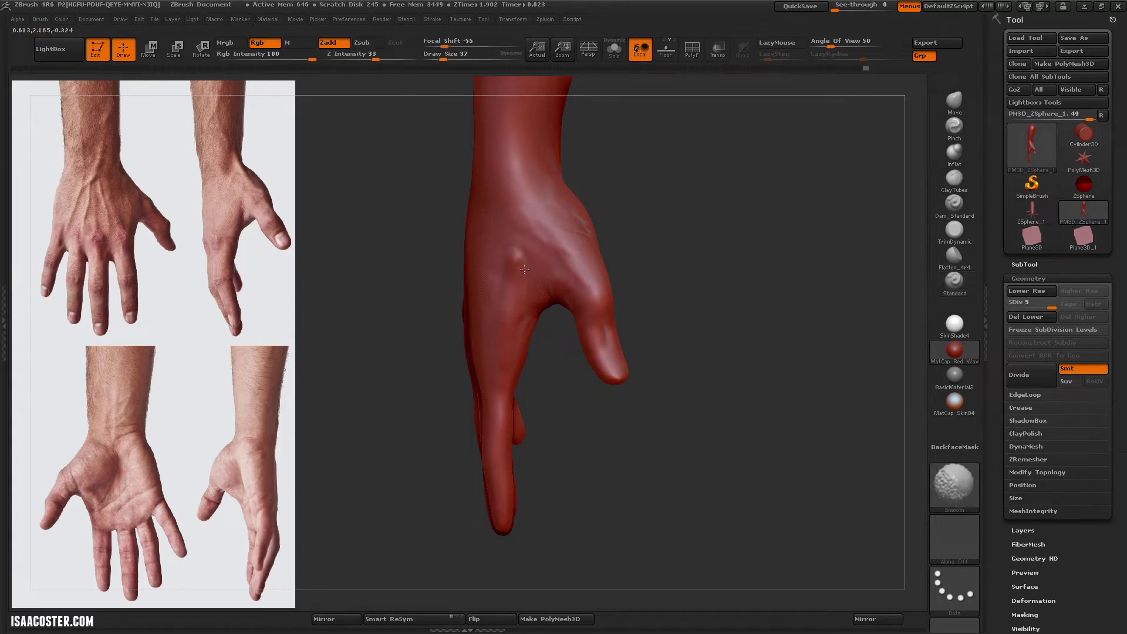
Lower the mesh to subdivision level 4 and reshape the thumb side of the hand with an enlarged Move brush
key("shift+d")
mouse_move(660, 214)
left_mouse_down()
mouse_move(629, 212)
mouse_move(692, 199)
mouse_move(690, 226)
left_mouse_up()
mouse_move(522, 252)
left_mouse_down()
mouse_move(683, 342)
mouse_move(674, 340)
mouse_move(889, 184)
left_mouse_up()
left_click(955, 101)
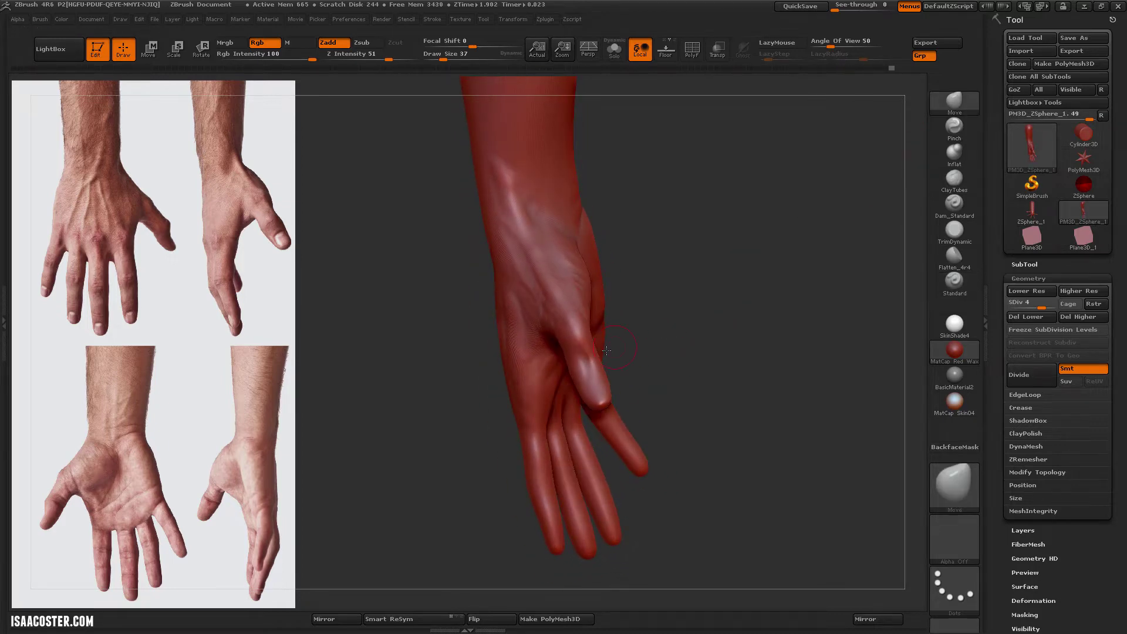
key("s")
mouse_move(587, 329)
left_mouse_down()
mouse_move(581, 349)
mouse_move(600, 361)
mouse_move(663, 352)
mouse_move(678, 333)
left_mouse_up()
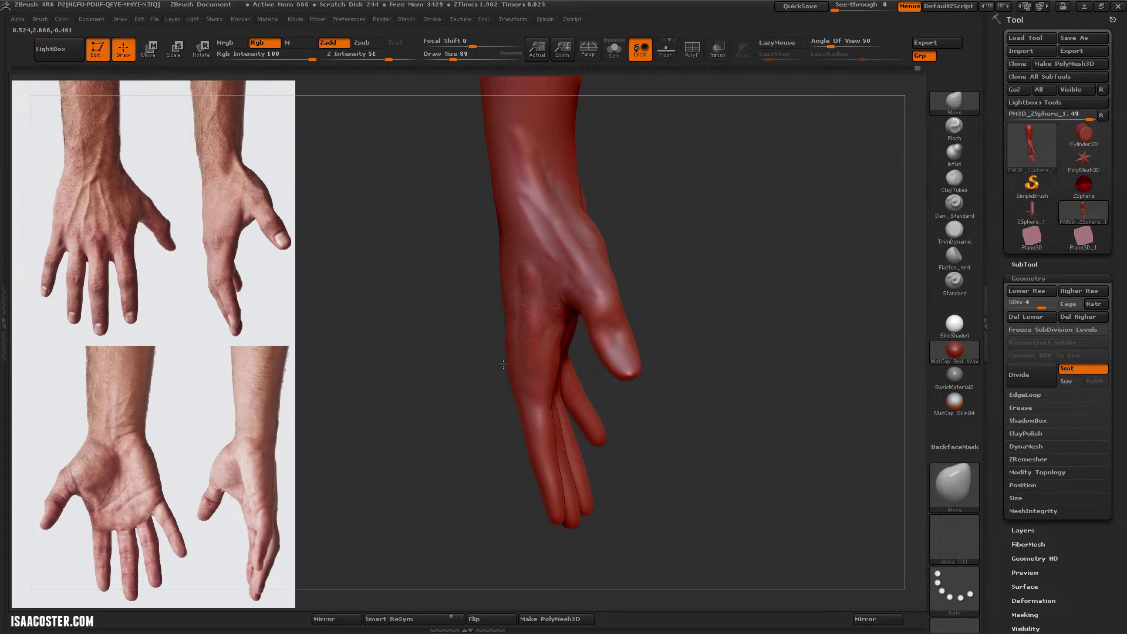
mouse_move(493, 251)
left_mouse_down()
mouse_move(511, 188)
mouse_move(540, 201)
left_mouse_up()
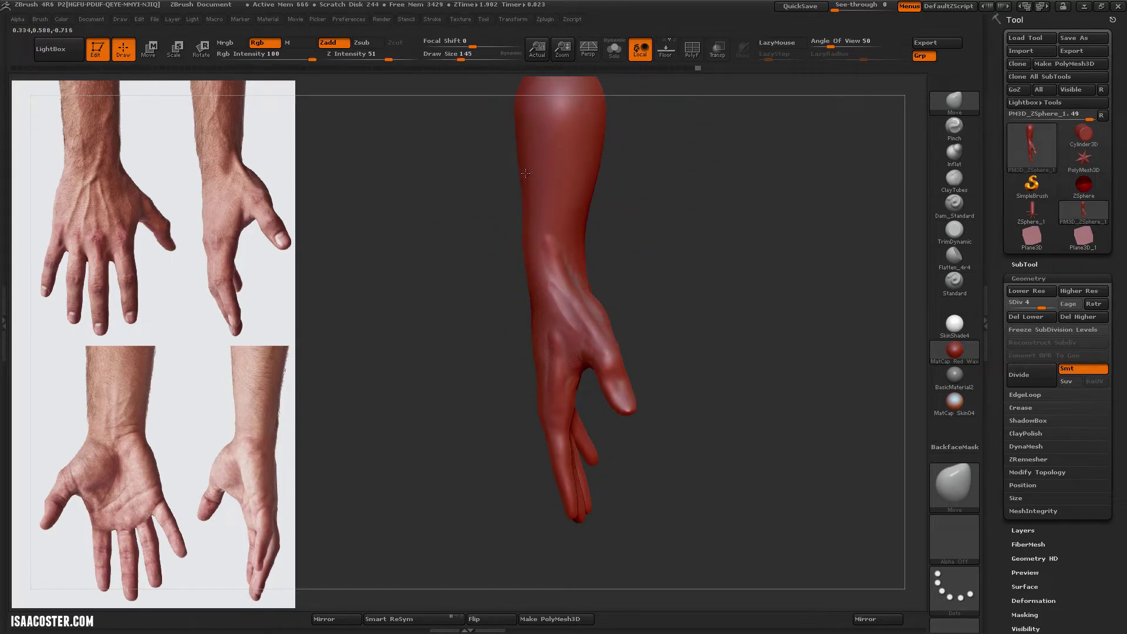
Build up the knuckles on the back of the hand with the Standard brush at draw size 26 and smooth them
mouse_move(646, 224)
left_mouse_down()
mouse_move(715, 232)
mouse_move(734, 327)
left_mouse_up()
key("b")
key("s")
key("t")
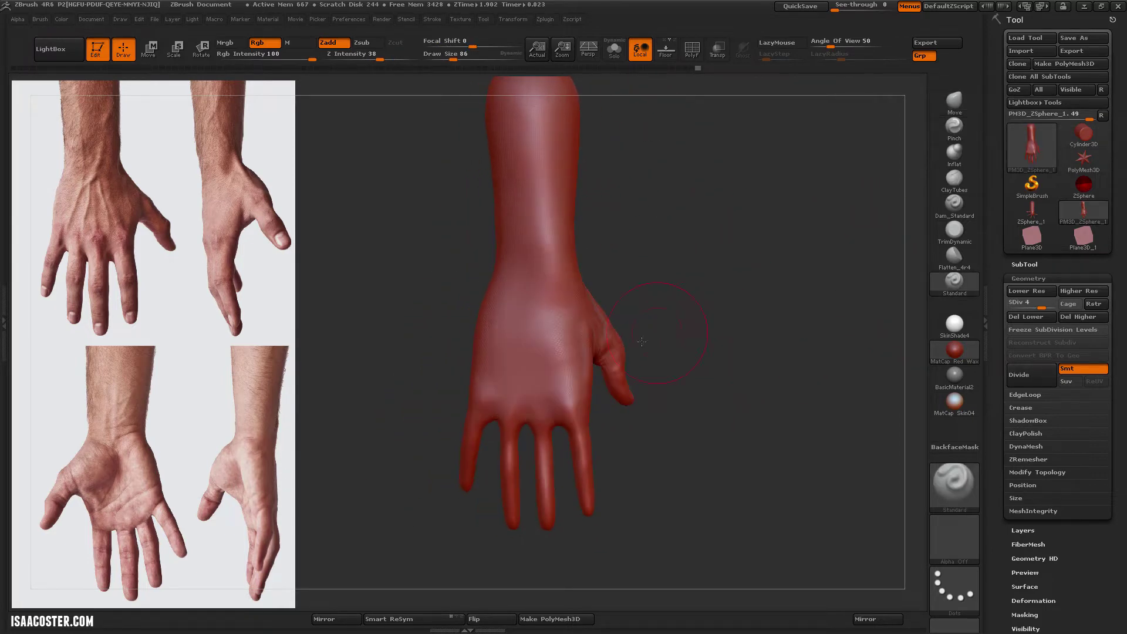
key("shift")
key("shift")
key("shift")
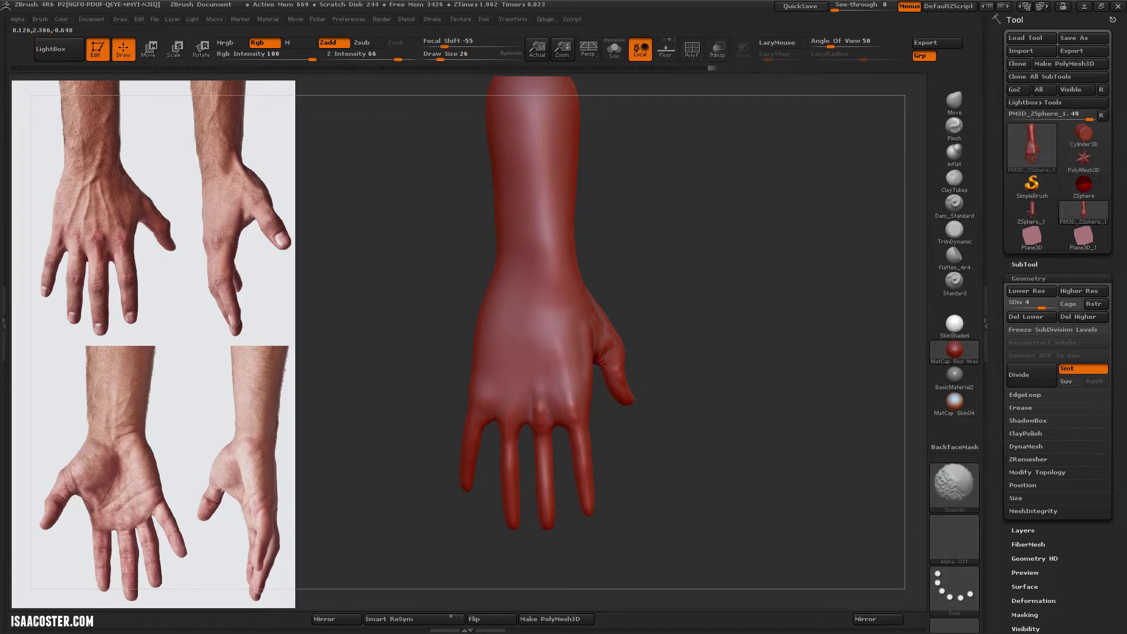
left_click_drag(516, 382, 506, 452, "shift")
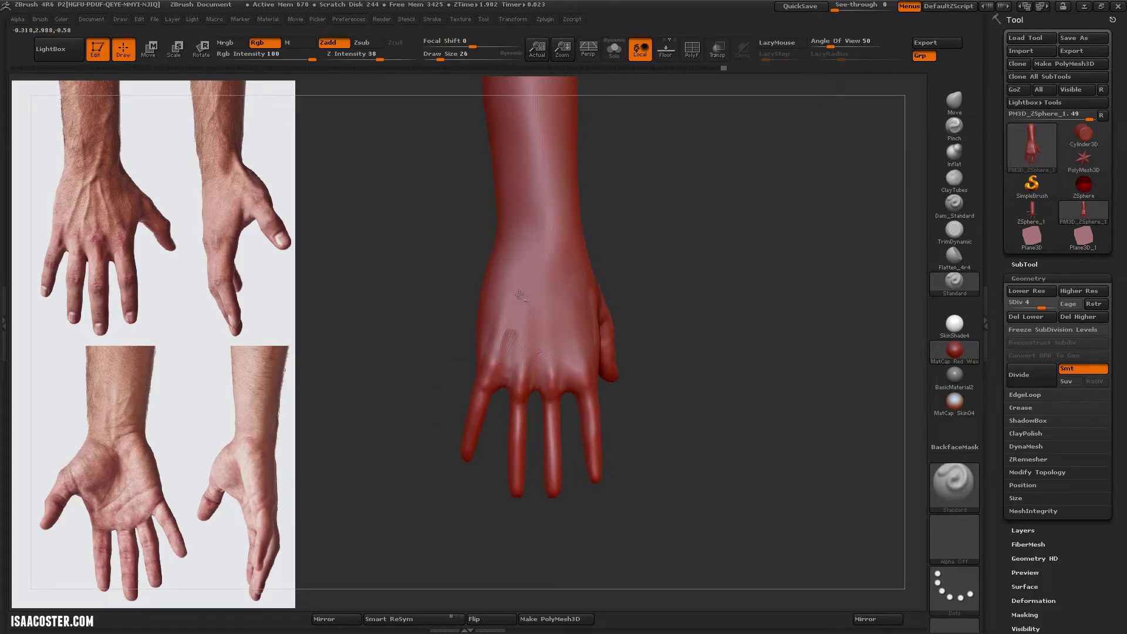
left_click_drag(509, 332, 495, 428, "shift")
Sculpt the middle joints of the fingers with the Standard brush at draw size 39
mouse_move(434, 411)
left_mouse_down("alt")
mouse_move(426, 356)
mouse_move(450, 396)
mouse_move(487, 405)
left_mouse_up("alt")
key("s")
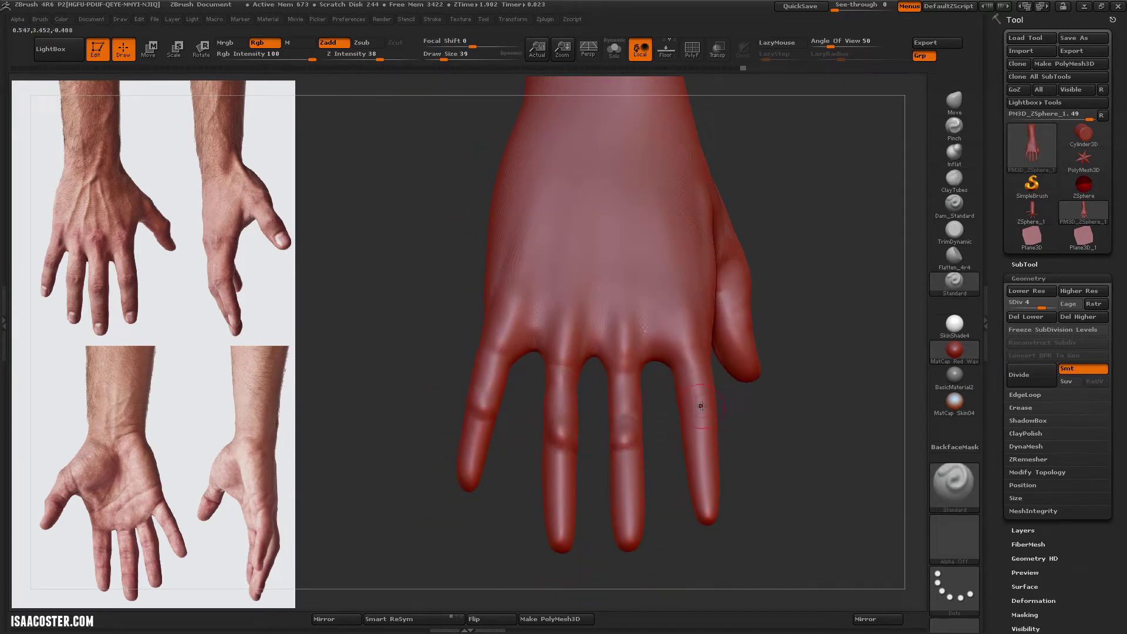
left_click_drag(729, 420, 724, 421)
Switch to the Inflat brush at draw size 75 and lower the hand to subdivision level 2
key("s")
left_click_drag(648, 391, 662, 394)
key("b")
key("i")
key("n")
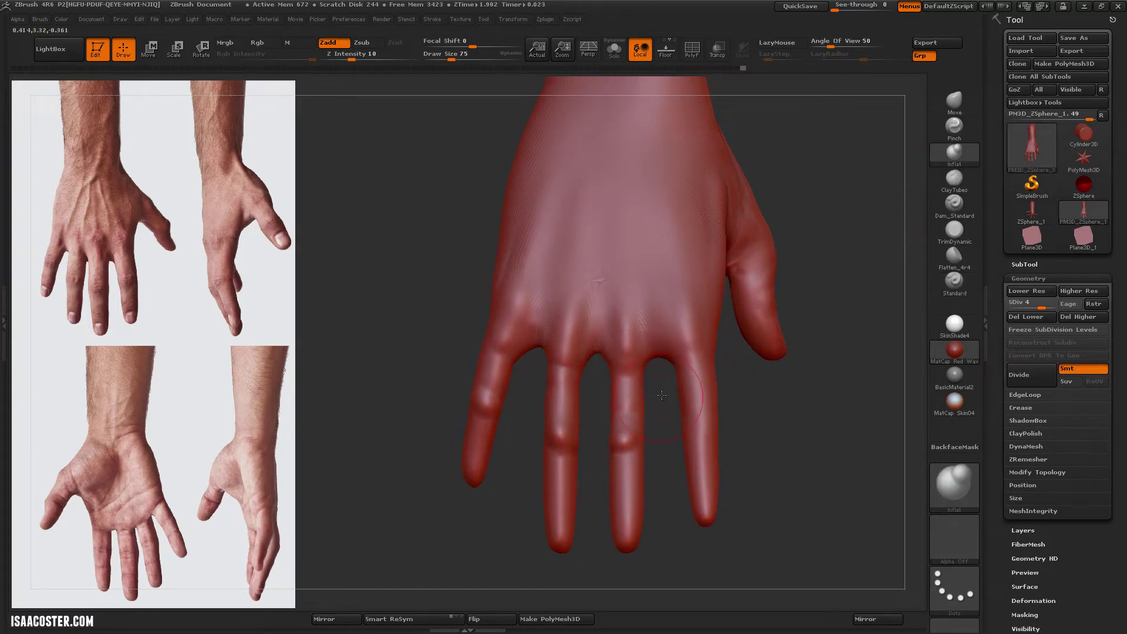
left_click_drag(593, 447, 645, 431)
key("shift+d")
key("shift+d")
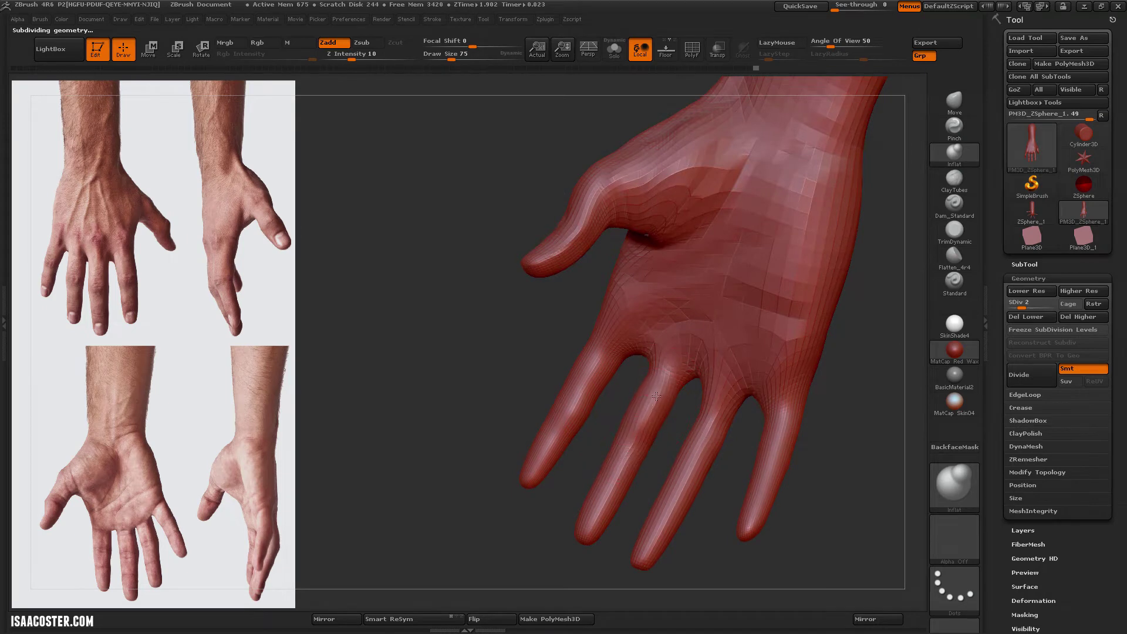
Fill out the thumb-base muscle on the palm at draw size 97 and smooth it
left_click_drag(494, 340, 609, 293)
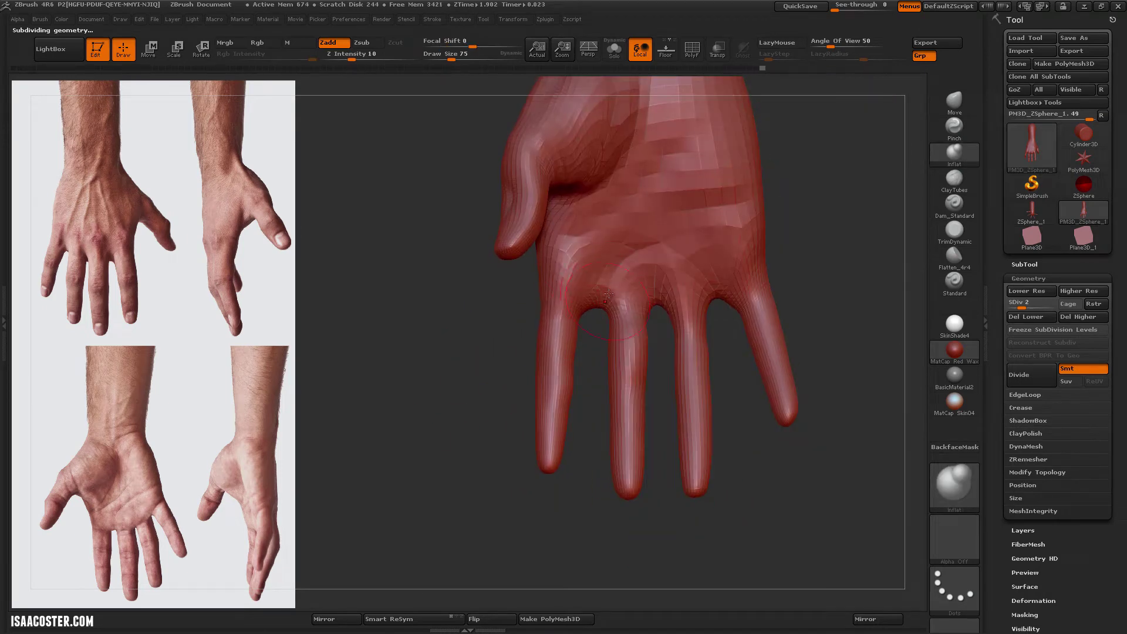
left_click_drag(787, 259, 808, 287)
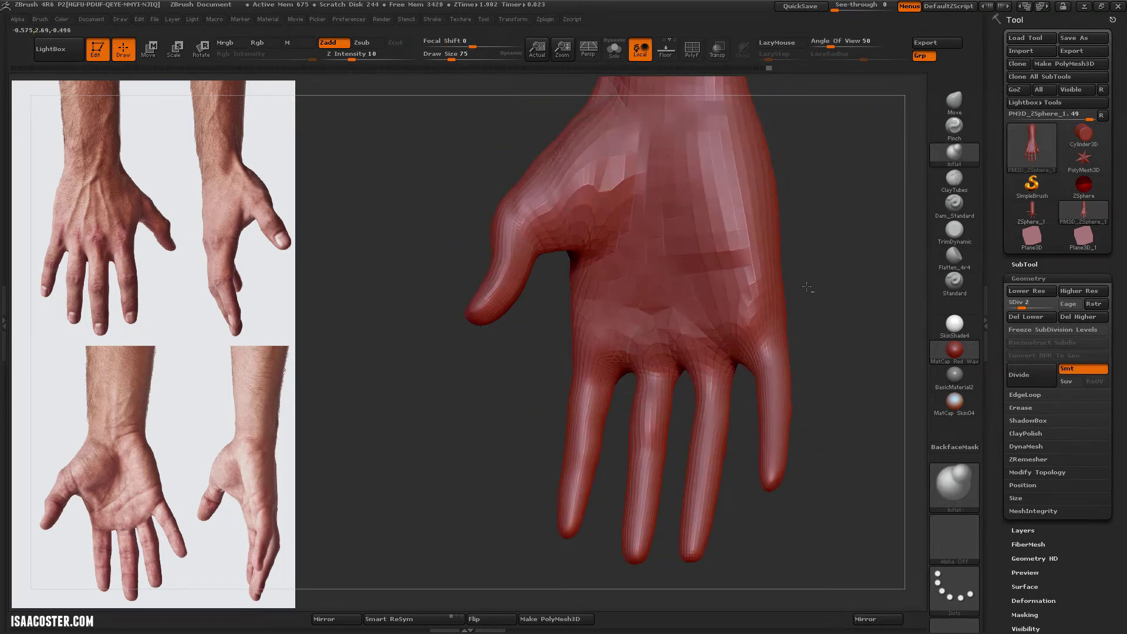
left_click_drag(805, 230, 815, 191)
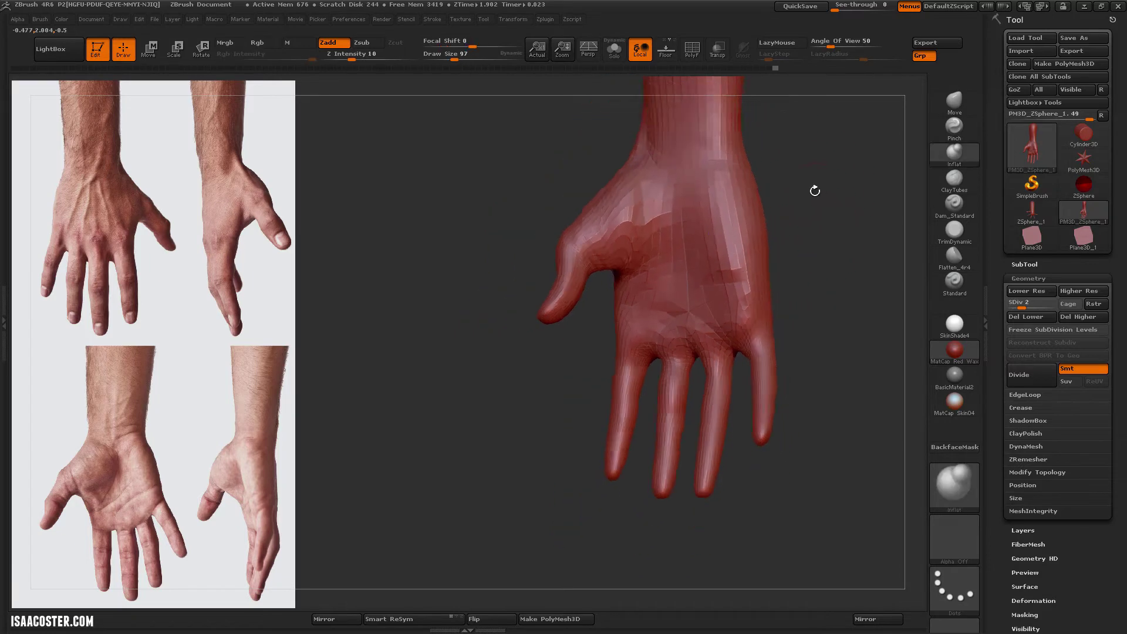
left_click_drag(655, 205, 594, 235, "shift")
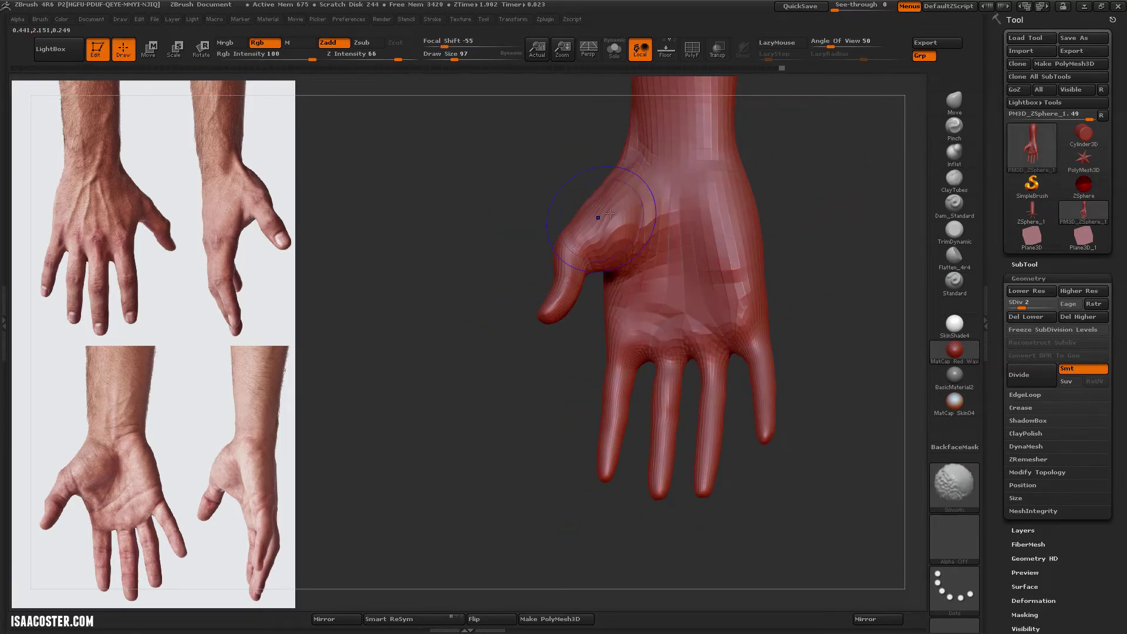
Raise the mesh to subdivision level 4 and flatten the palm using the Flatten_4r4 brush with a white square alpha
key("ctrl+d")
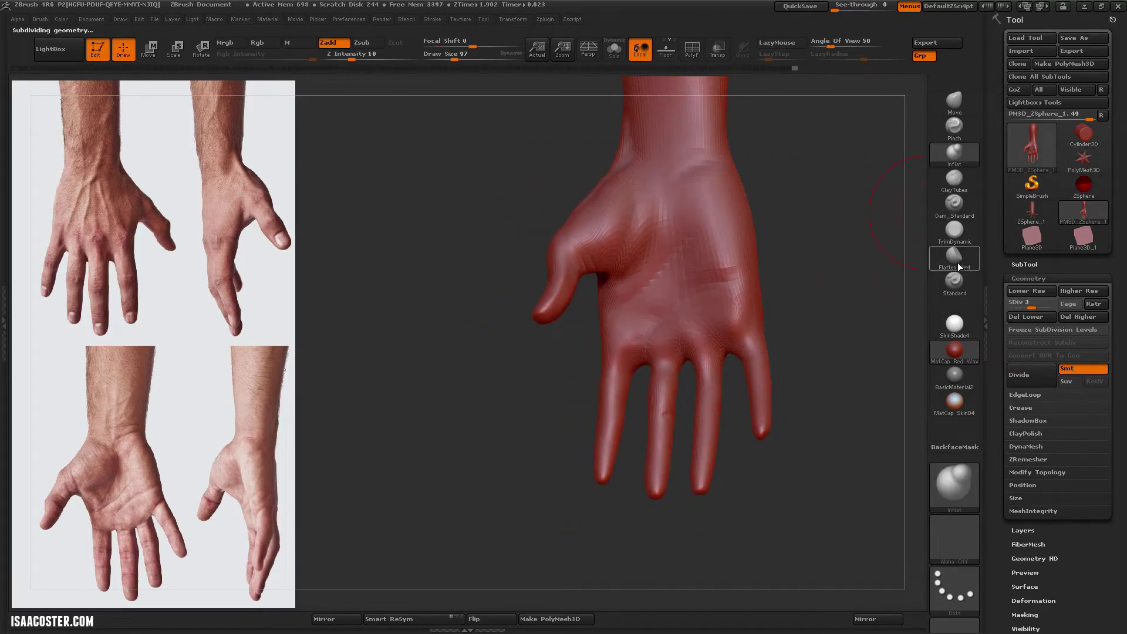
left_click(957, 262)
left_click(954, 540)
left_click(732, 543)
key("ctrl+d")
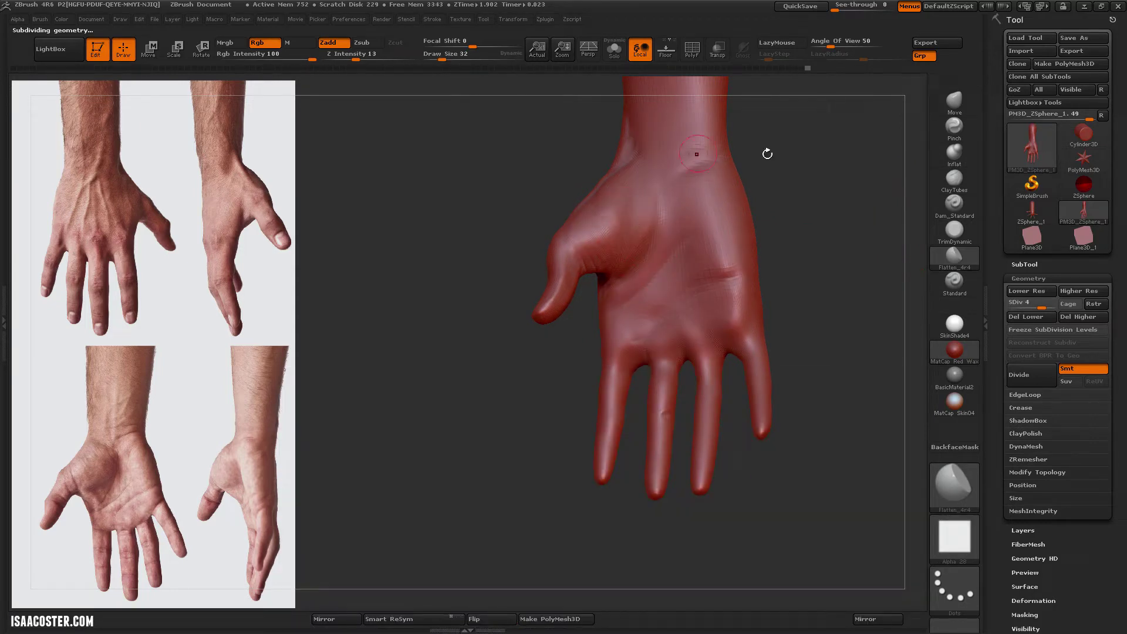
Add ClayTubes strokes to the thumb-base muscle and flatten them with Flatten_4r4 at draw size 62
left_click(954, 179)
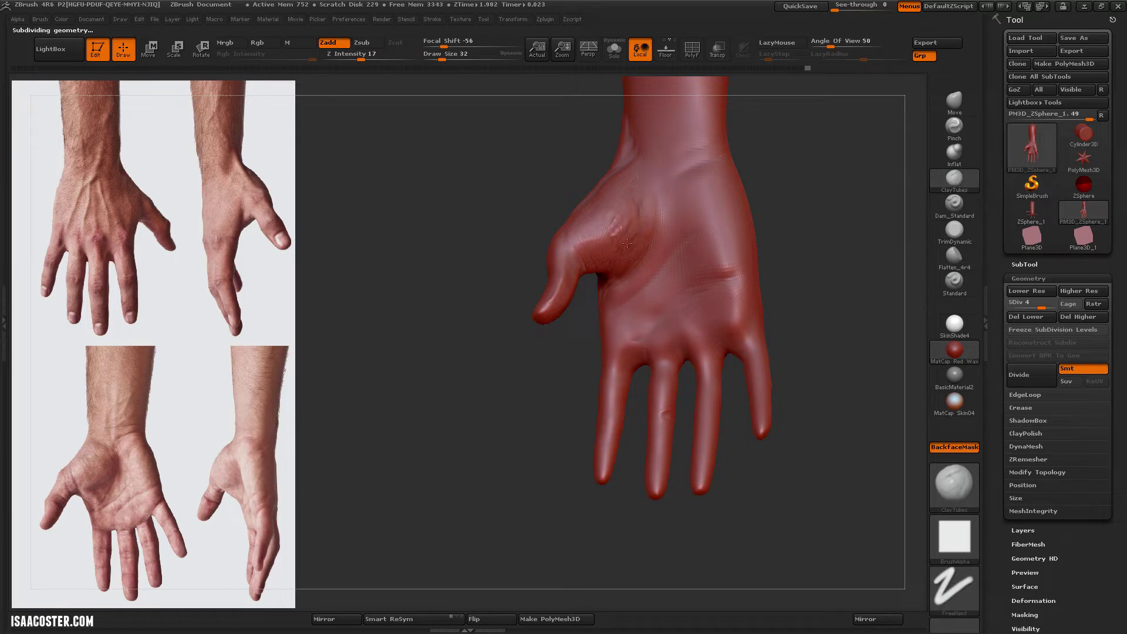
left_click_drag(811, 200, 916, 223)
left_click(955, 257)
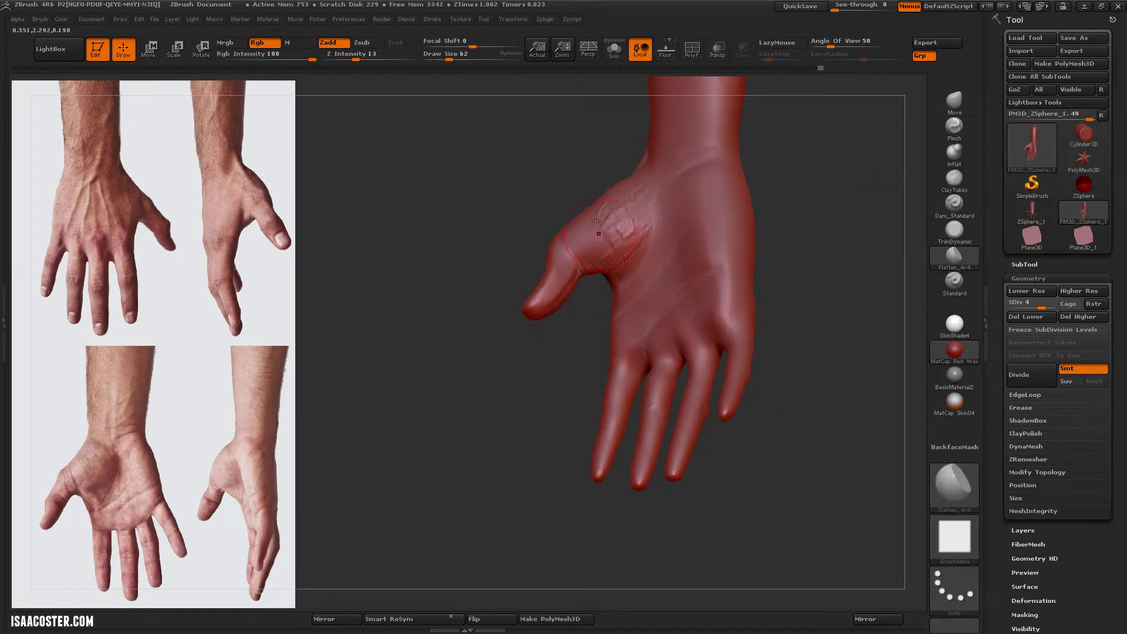
left_click_drag(587, 125, 595, 200)
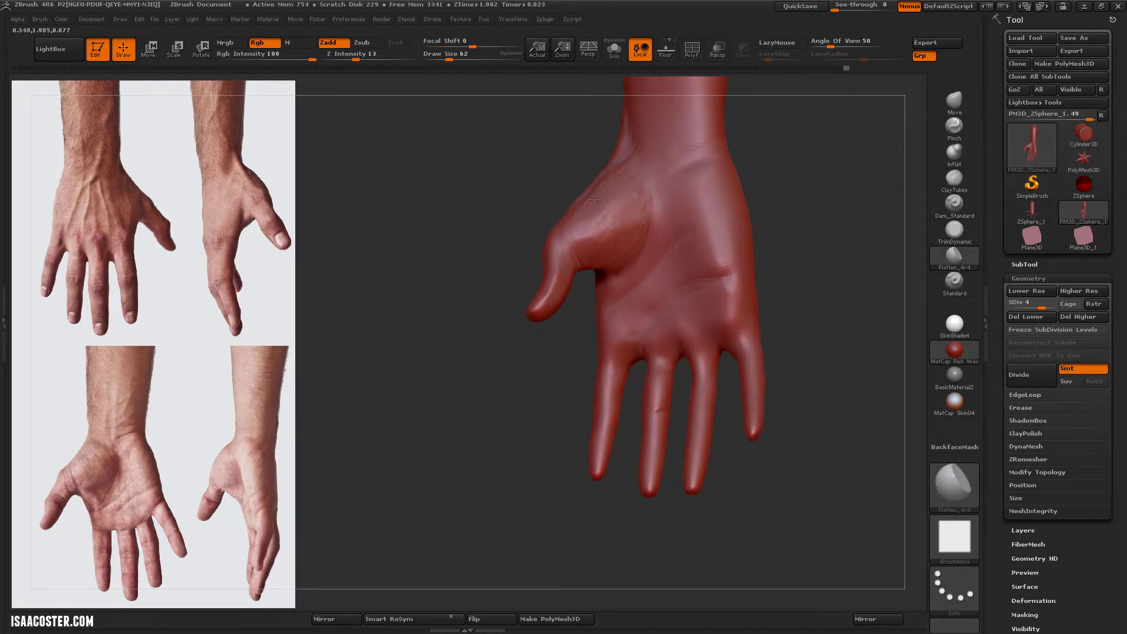
Flatten the planes along the thumb and index-finger side of the hand with Flatten_4r4 at draw size 50
left_click_drag(527, 208, 556, 326)
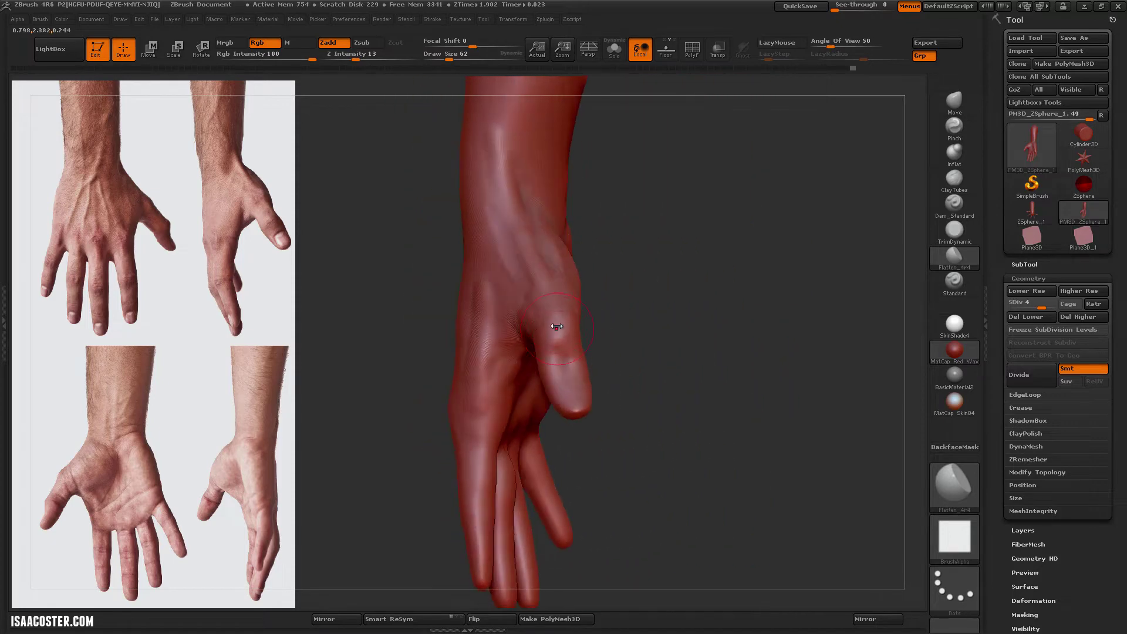
left_click_drag(656, 319, 541, 330)
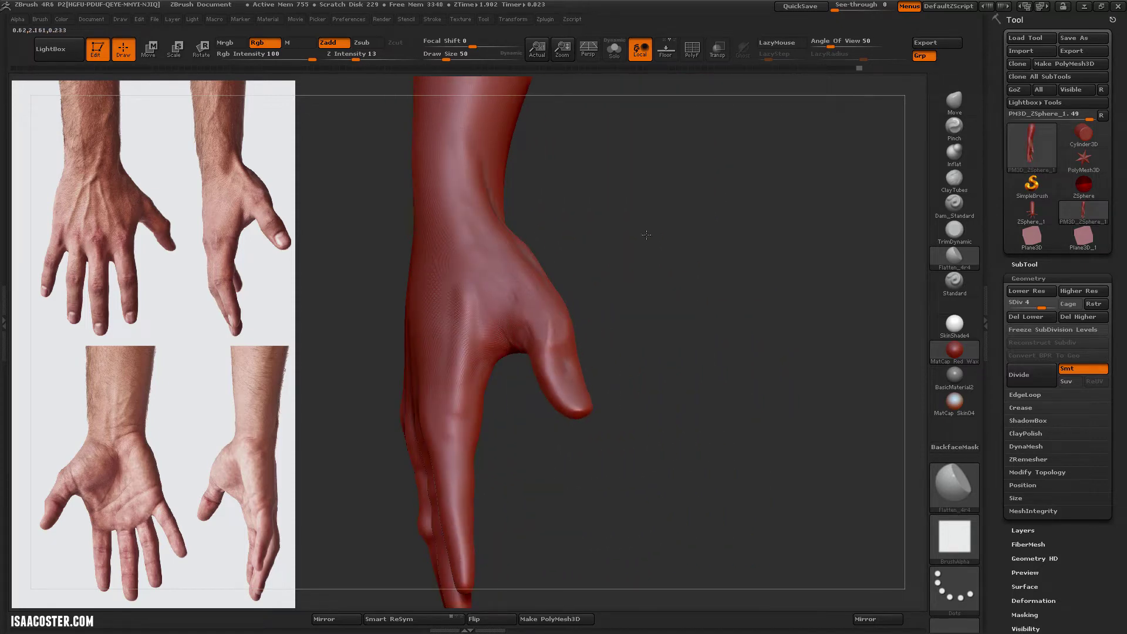
mouse_move(647, 235)
left_mouse_down()
mouse_move(479, 338)
mouse_move(485, 273)
mouse_move(499, 293)
left_mouse_up()
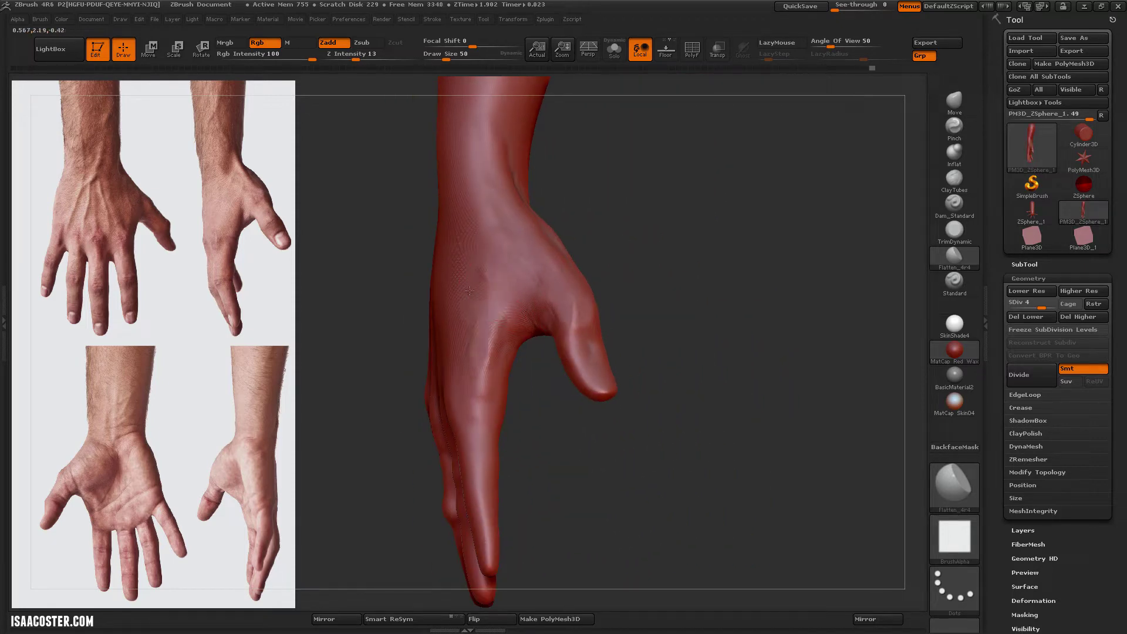
left_click_drag(658, 329, 646, 264)
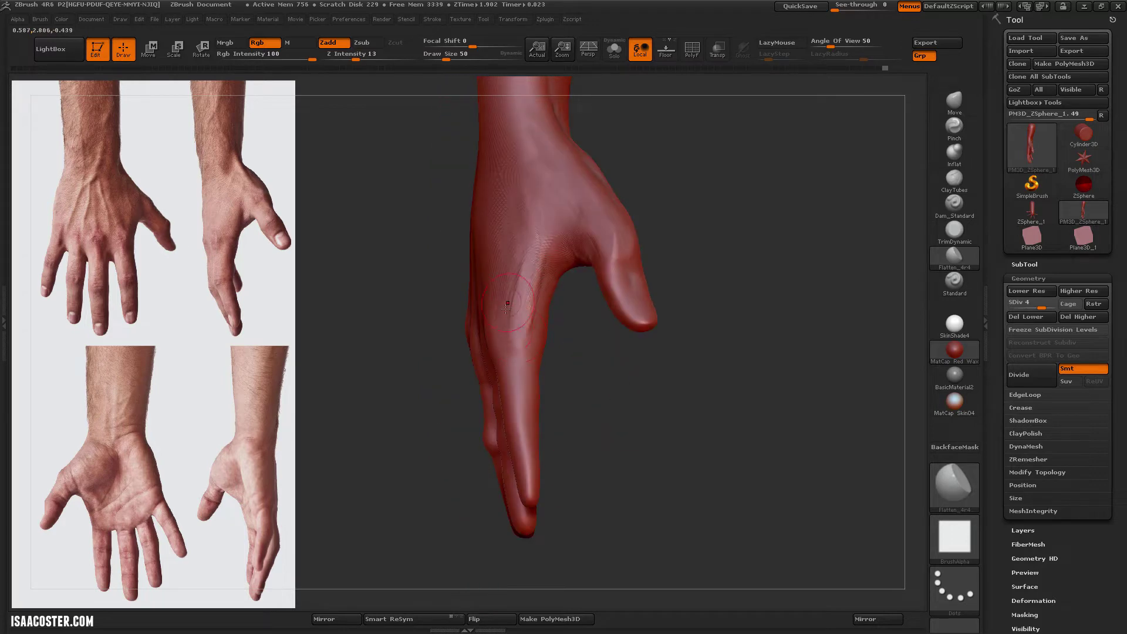
Adjust the shape of the index and middle fingers with the Move brush at draw size 101
mouse_move(506, 306)
left_mouse_down()
mouse_move(603, 365)
mouse_move(835, 320)
left_mouse_up()
key("b")
key("m")
key("v")
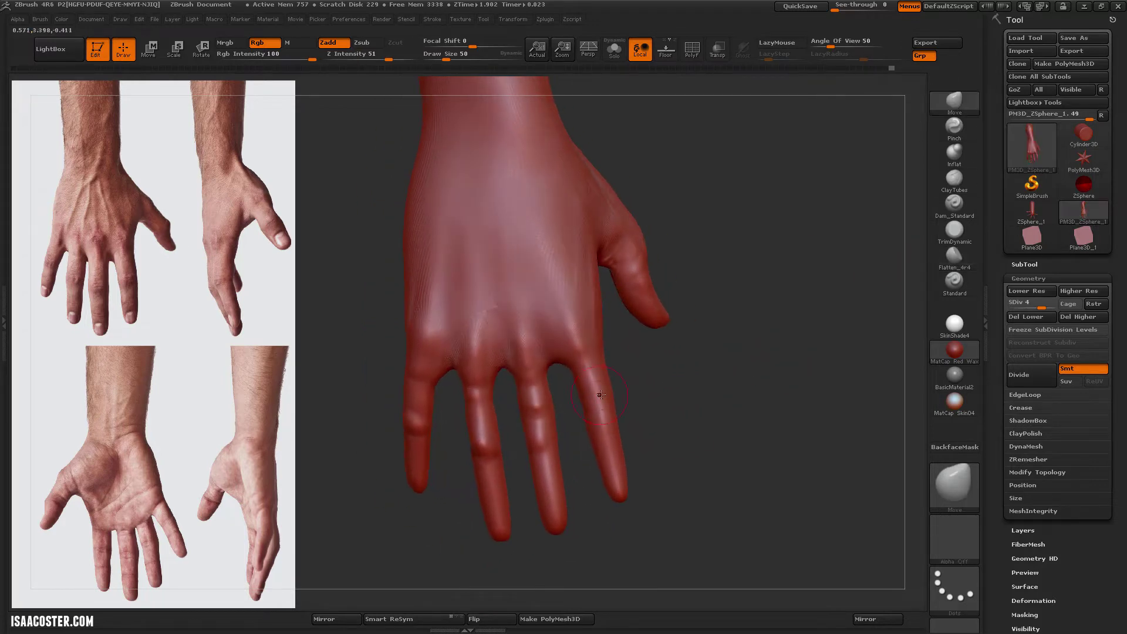
key("s")
left_click_drag(602, 395, 607, 395)
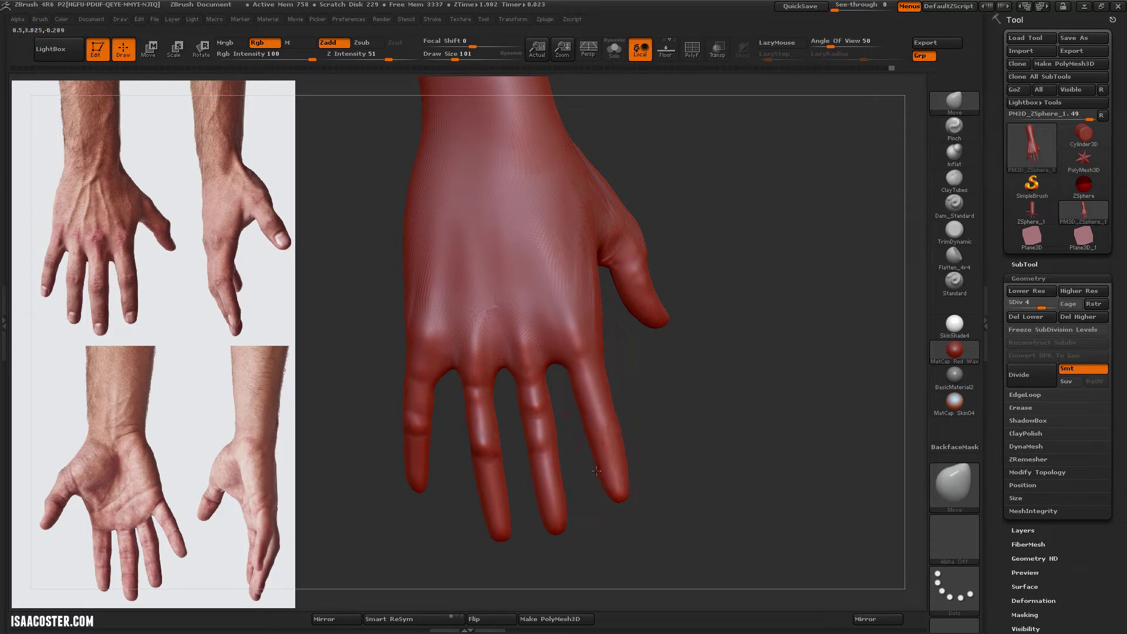
left_click_drag(628, 458, 653, 423)
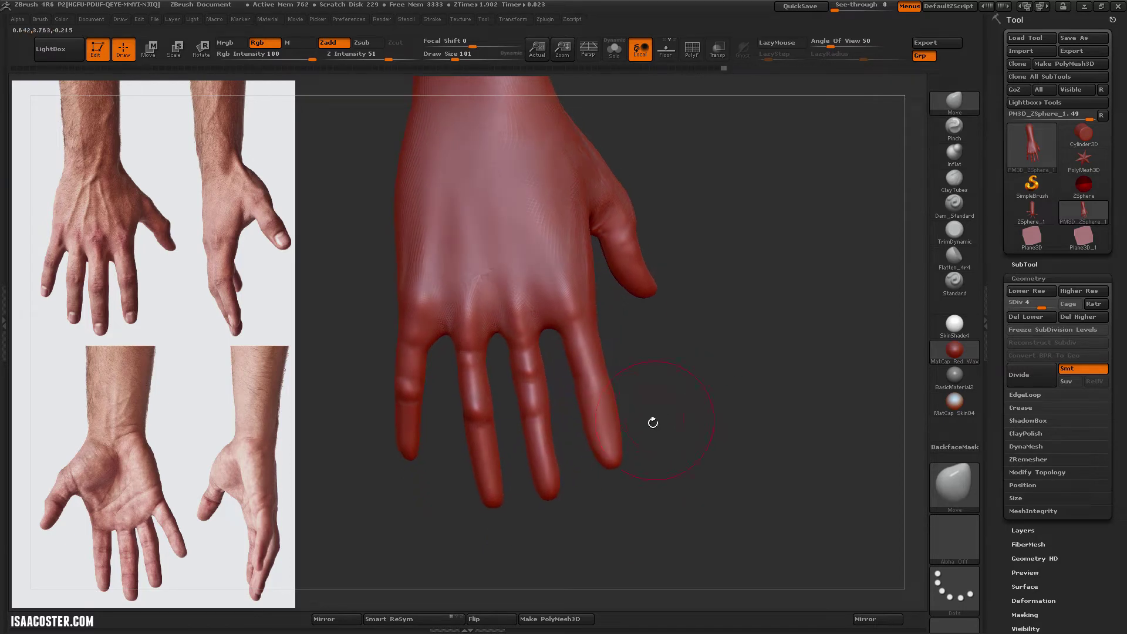
mouse_move(548, 445)
left_mouse_down()
mouse_move(536, 406)
mouse_move(545, 449)
mouse_move(547, 439)
left_mouse_up()
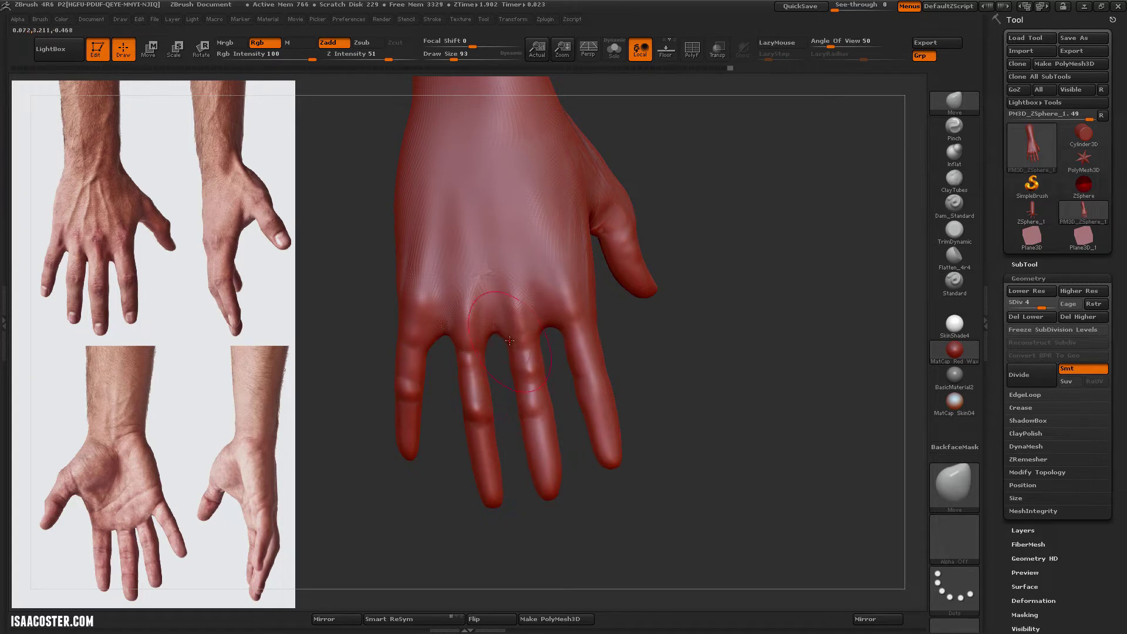
Mask the middle finger, lower the mesh to subdivision level 3, and inflate and smooth the ring finger and its knuckle
mouse_move(496, 285)
left_mouse_down("ctrl")
mouse_move(564, 482)
mouse_move(529, 523)
left_mouse_up("ctrl")
key("shift+d")
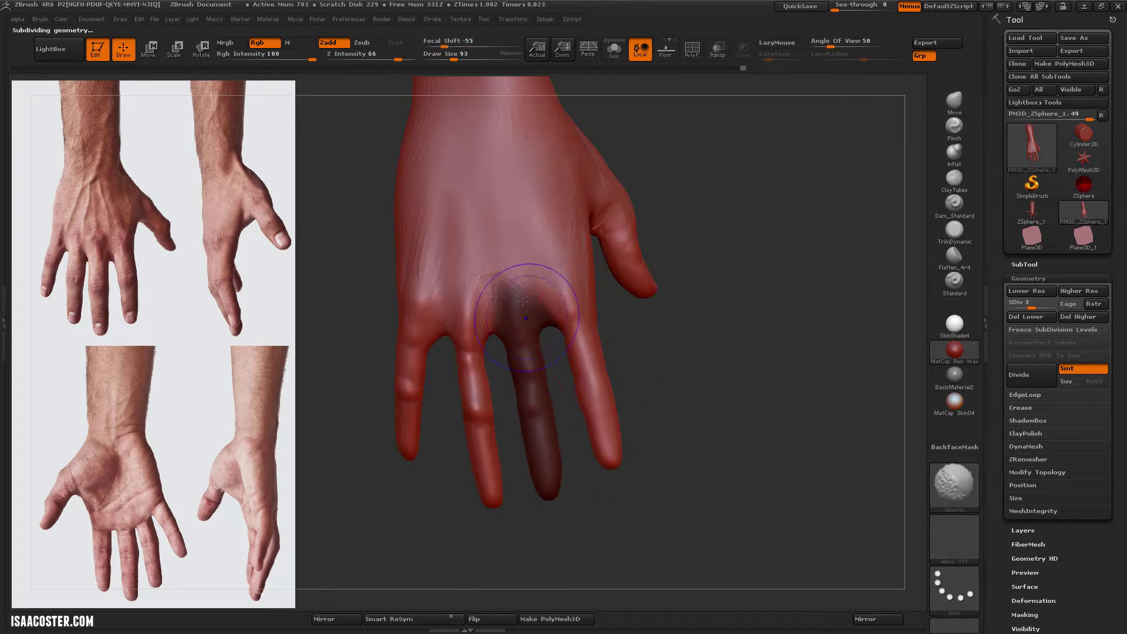
key("s")
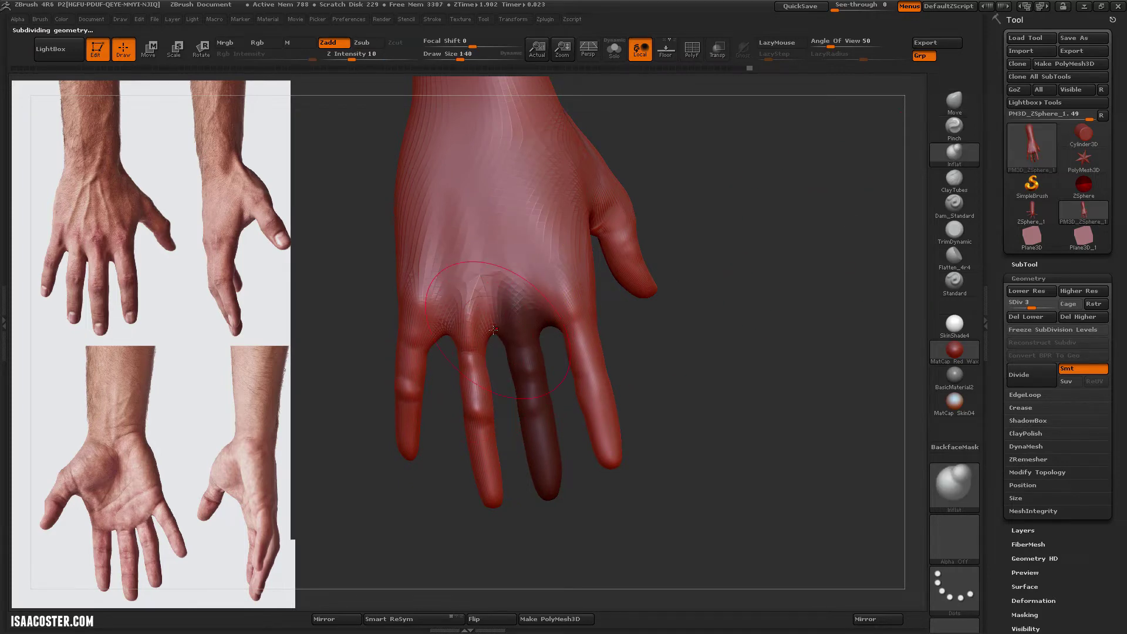
key("s")
key("shift")
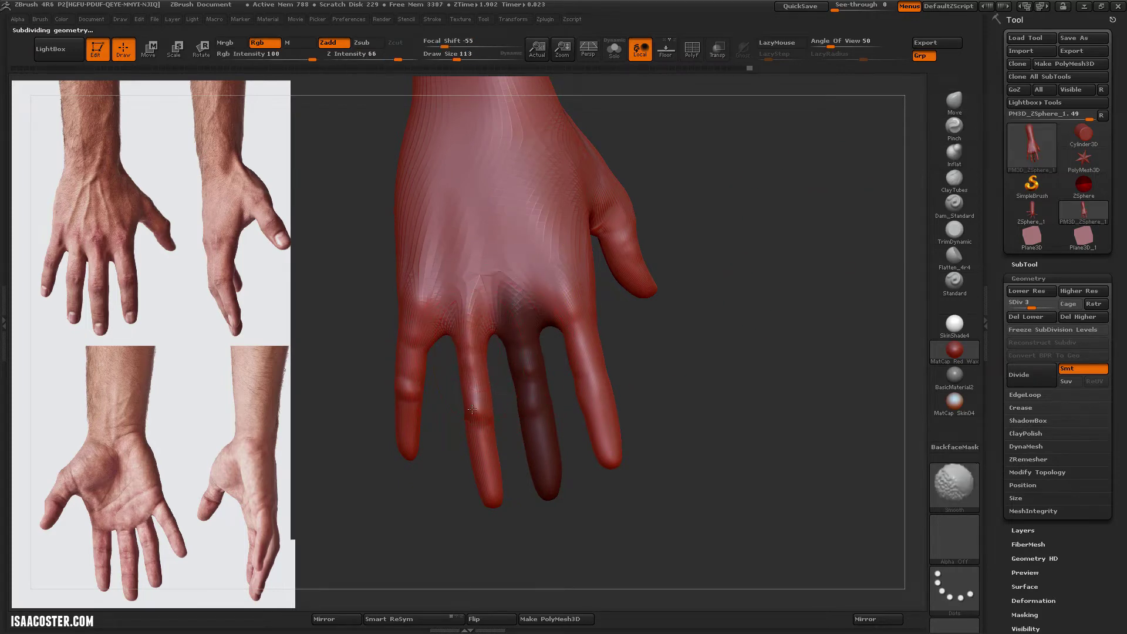
mouse_move(747, 415)
left_mouse_down()
mouse_move(790, 401)
mouse_move(722, 406)
left_mouse_up()
Refine the ring finger with Flatten_4r4 and build up its knuckle with ClayTubes at draw size 50
left_click(952, 257)
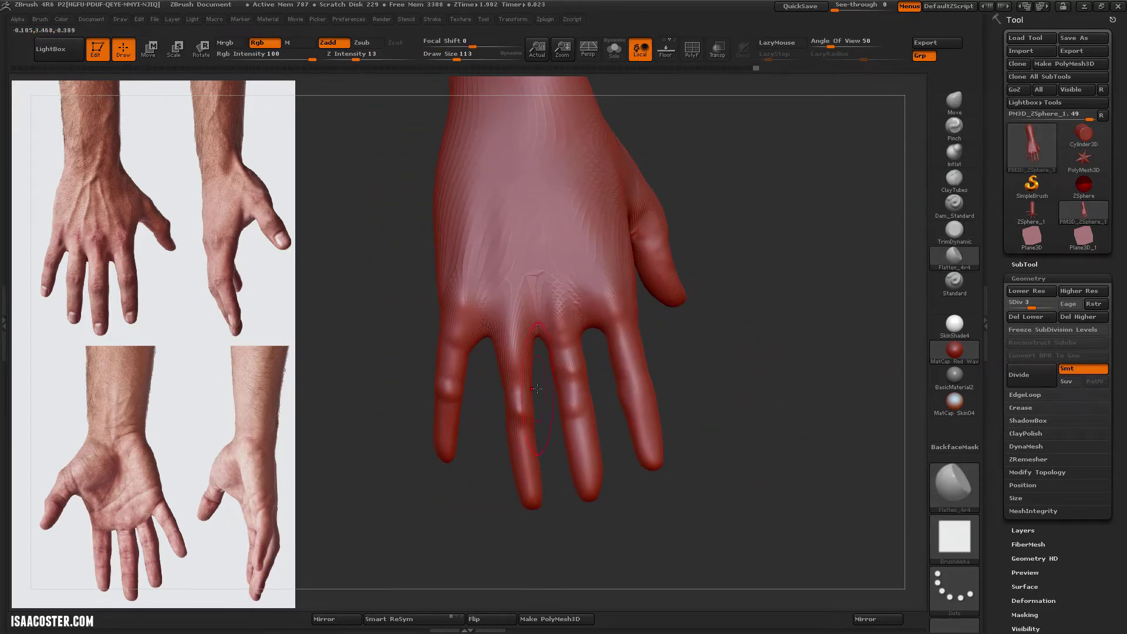
left_click(952, 179)
mouse_move(493, 433)
left_mouse_down()
mouse_move(510, 302)
mouse_move(512, 319)
left_mouse_up()
mouse_move(822, 406)
left_mouse_down()
mouse_move(816, 275)
mouse_move(464, 418)
left_mouse_up()
key("s")
left_click_drag(464, 418, 452, 418)
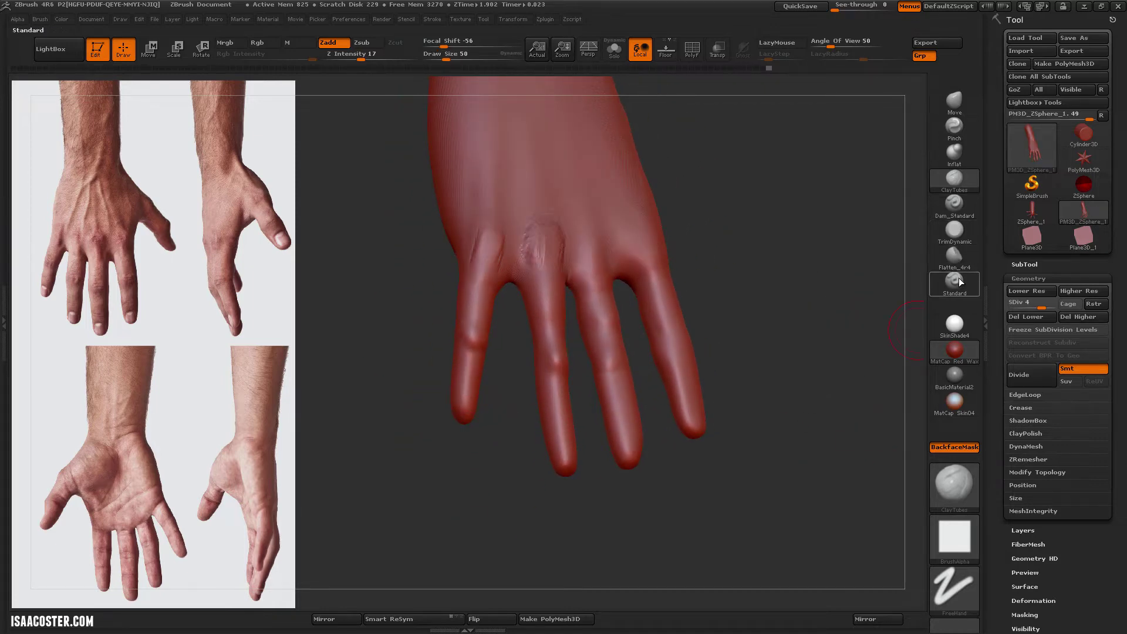
Refine the surface of the fingers with the Standard brush at draw size 50, with backface masking enabled
left_click(957, 282)
left_click(953, 446)
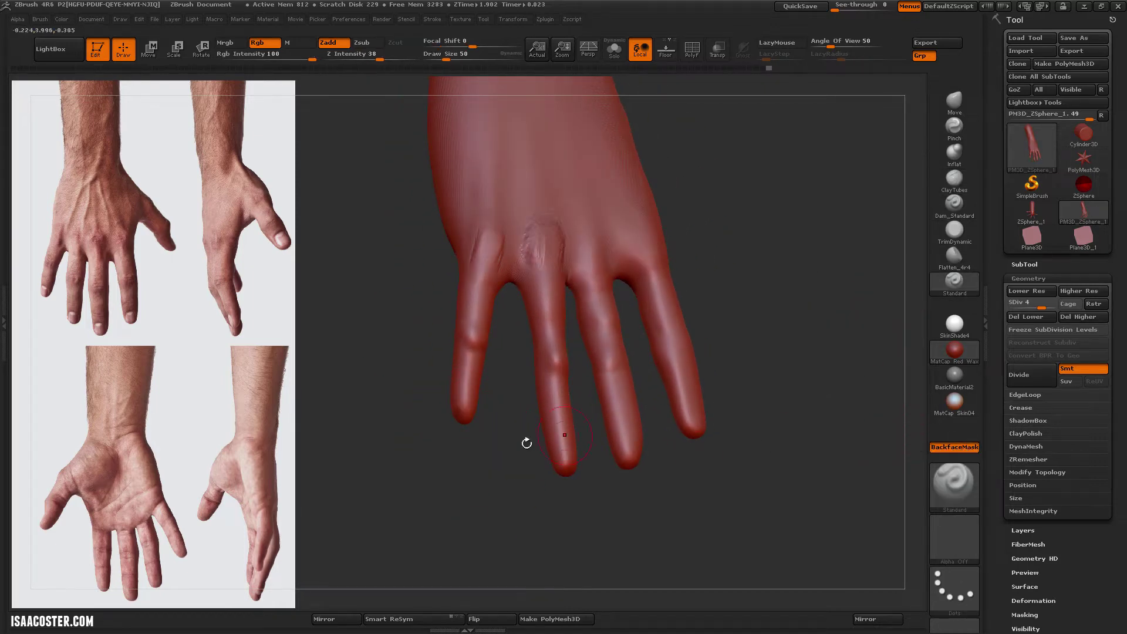
left_click_drag(463, 413, 470, 441)
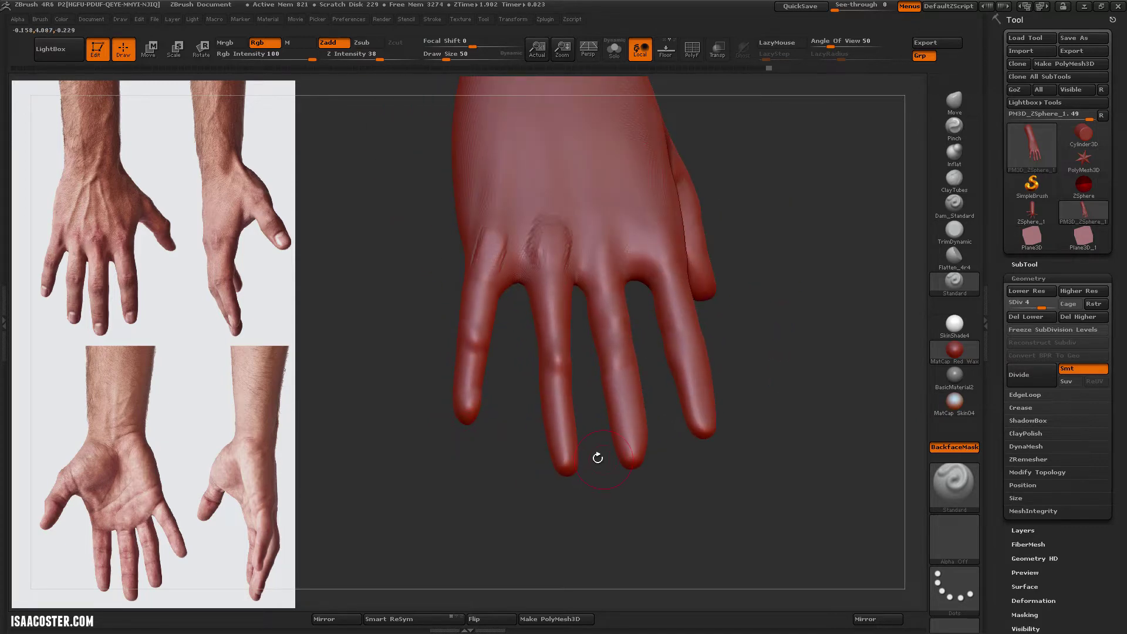
left_click_drag(597, 456, 562, 463)
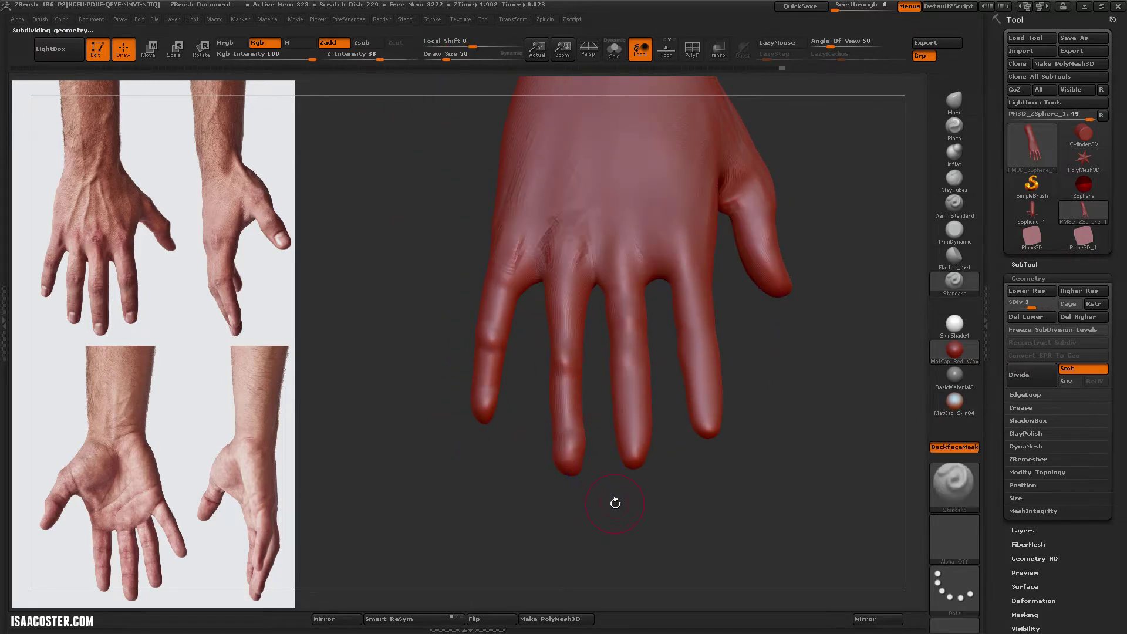
Lower the mesh to subdivision level 3 and reshape the ring finger with the Move brush at draw size 72
key("shift+d")
left_click_drag(592, 485, 624, 506)
left_click(955, 101)
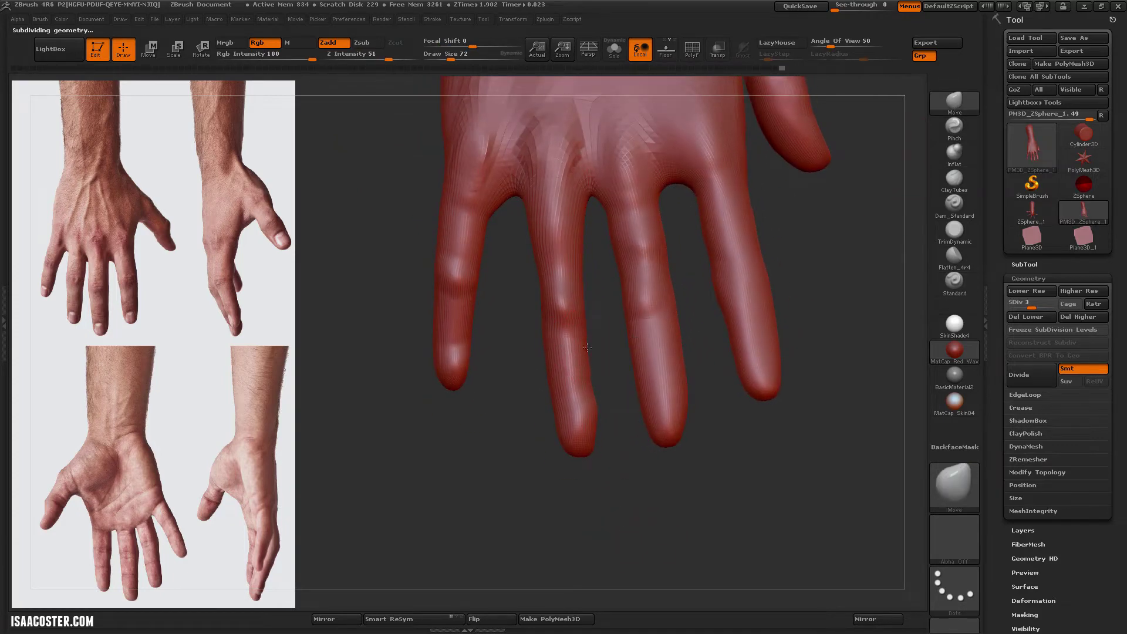
left_click_drag(586, 378, 566, 291)
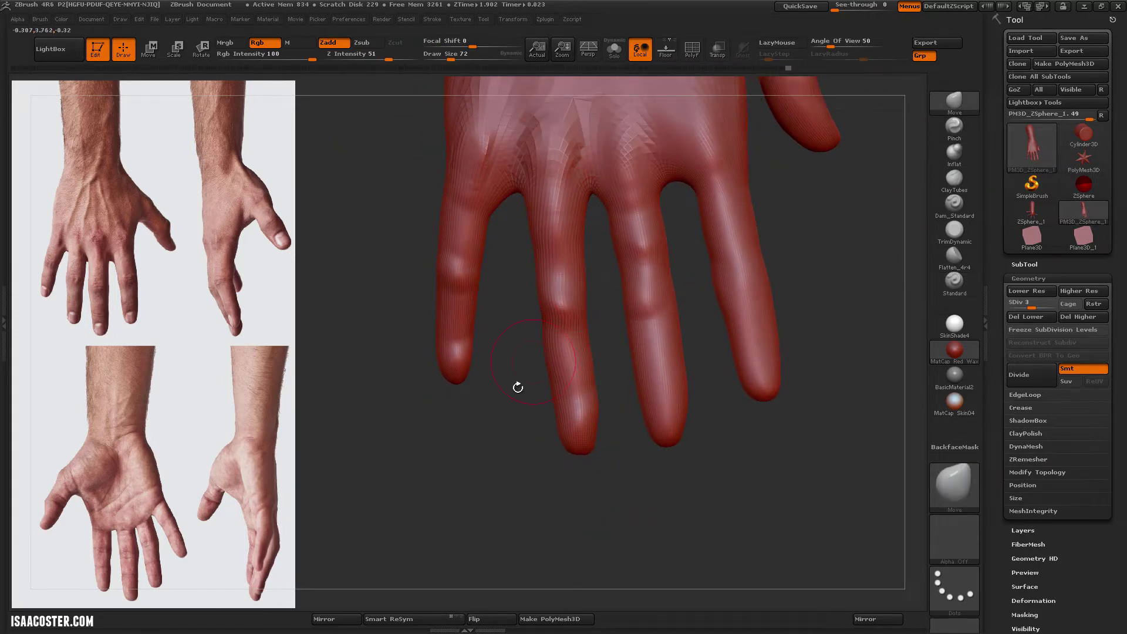
left_click_drag(518, 388, 531, 375)
Inflate the fingers with the Inflat brush and smooth the base of the thumb on the palm at draw size 105
left_click(955, 154)
left_click_drag(550, 308, 438, 303)
left_click_drag(646, 347, 610, 376)
mouse_move(414, 437)
left_mouse_down()
mouse_move(646, 264)
mouse_move(773, 183)
mouse_move(802, 181)
mouse_move(548, 304)
left_mouse_up()
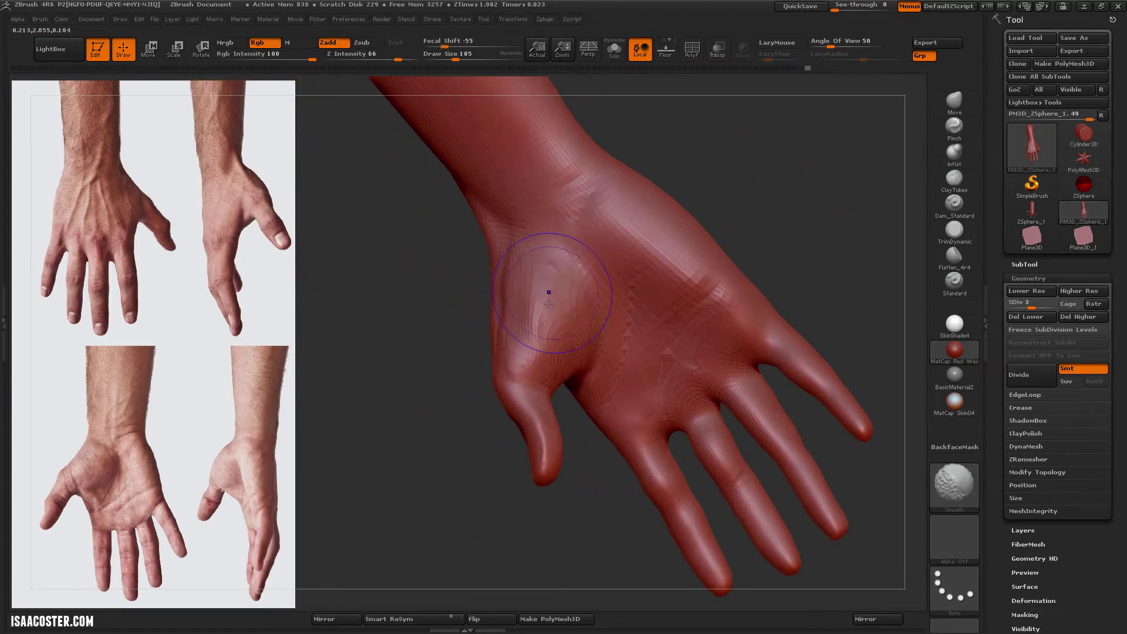
mouse_move(763, 213)
left_mouse_down()
mouse_move(785, 219)
mouse_move(795, 276)
mouse_move(782, 289)
mouse_move(760, 202)
mouse_move(723, 170)
mouse_move(708, 311)
left_mouse_up()
Mask everything except the thumb and rotate the thumb with Transpose
key("shift+d")
key("shift+d")
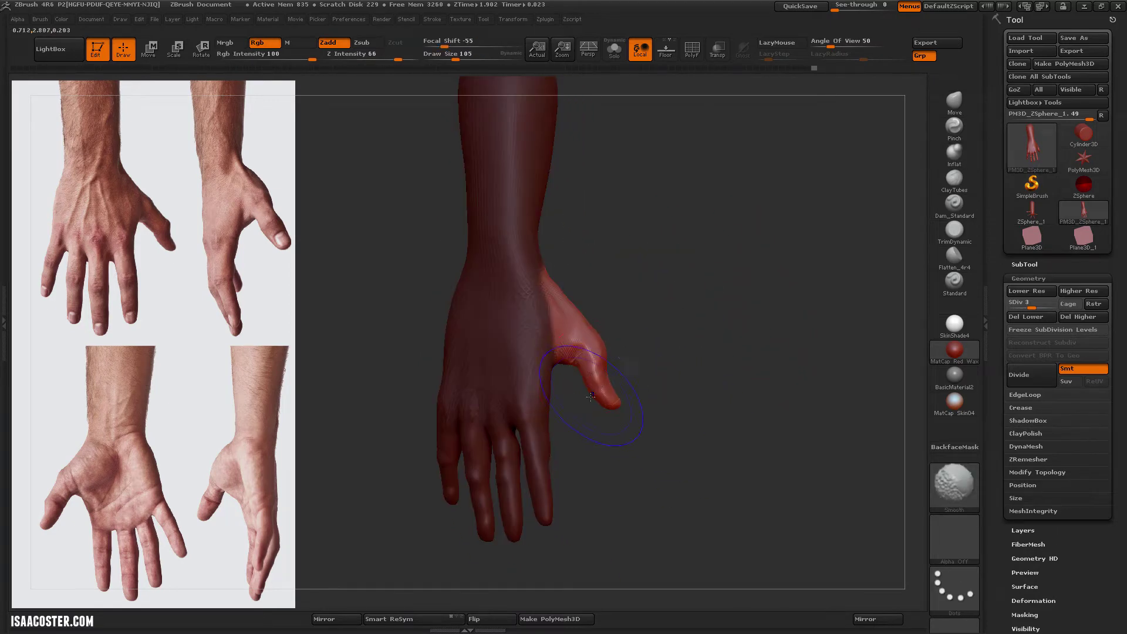
key("ctrl")
key("r")
mouse_move(712, 294)
left_mouse_down()
mouse_move(572, 297)
mouse_move(565, 216)
mouse_move(650, 322)
mouse_move(727, 298)
mouse_move(739, 326)
mouse_move(836, 282)
mouse_move(826, 209)
left_mouse_up()
key("q")
At subdivision level 2, smooth the thumb base and reshape the thumb and wrist outline with the Move brush
key("ctrl+d")
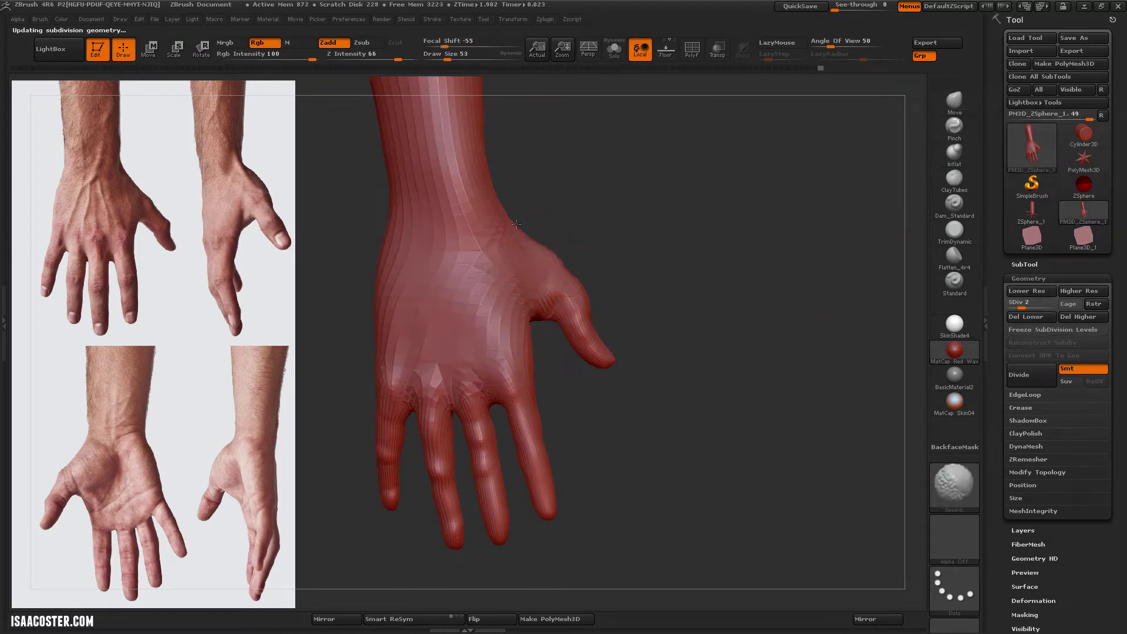
mouse_move(558, 264)
left_mouse_down()
mouse_move(578, 247)
mouse_move(602, 301)
mouse_move(608, 285)
mouse_move(581, 280)
left_mouse_up()
key("s")
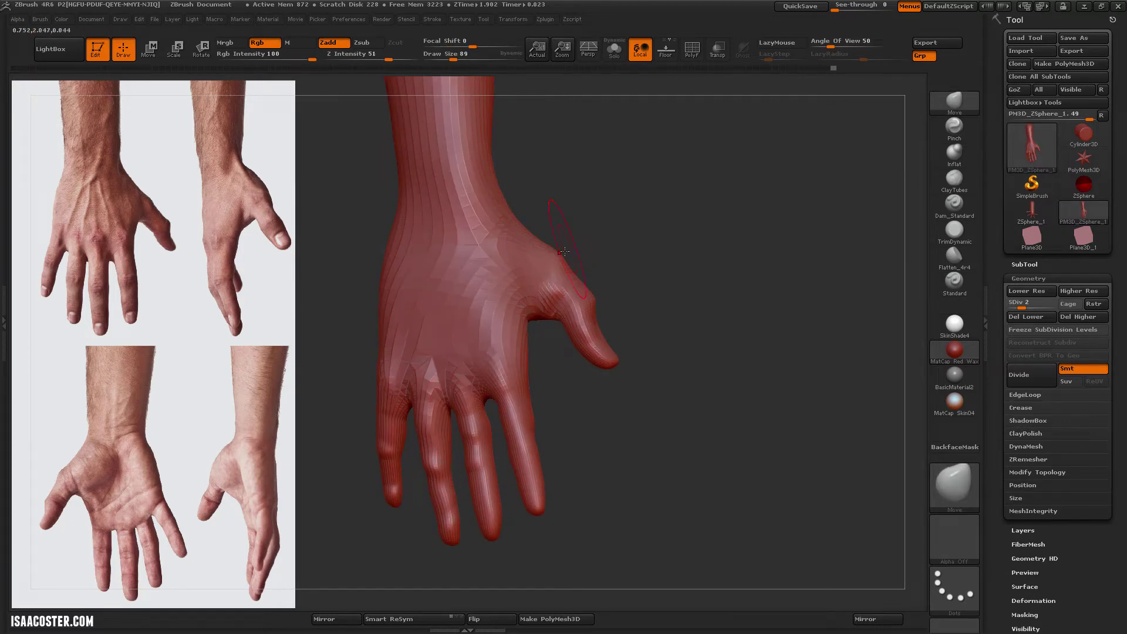
left_click_drag(571, 190, 441, 209)
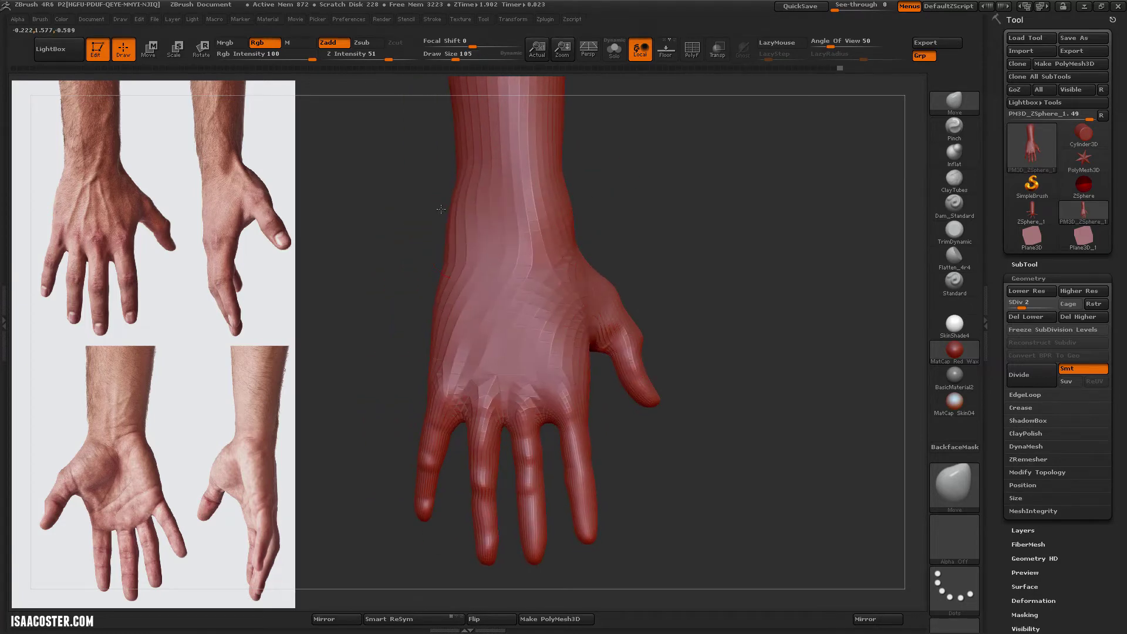
Raise the mesh to subdivision level 5 and define the tendons and knuckles on the back of the hand with Dam_Standard
key("ctrl+d")
key("ctrl+d")
key("ctrl+d")
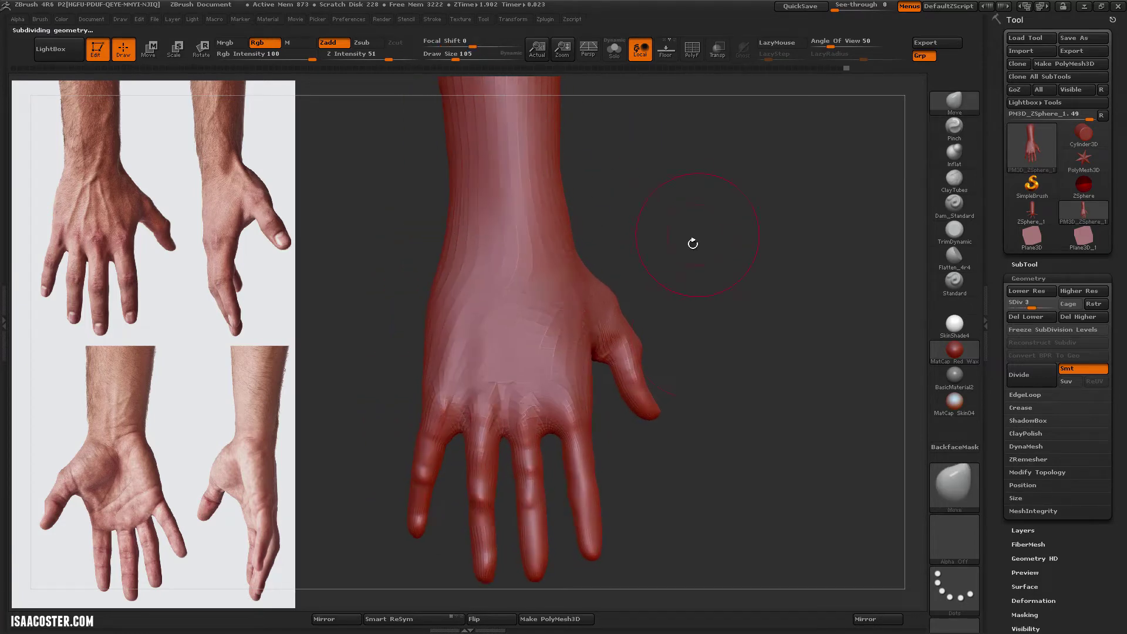
left_click(957, 213)
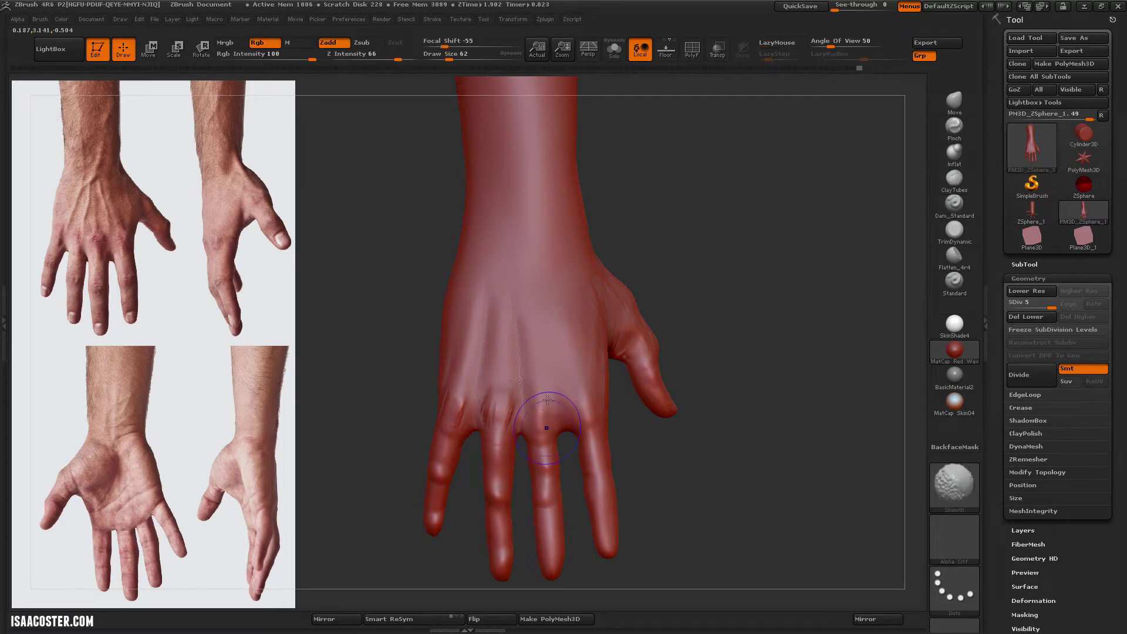
Lower the mesh to subdivision level 2 and adjust the thumb and ring finger with the Move brush and Transpose Rotate
left_click_drag(722, 239, 725, 165, "alt")
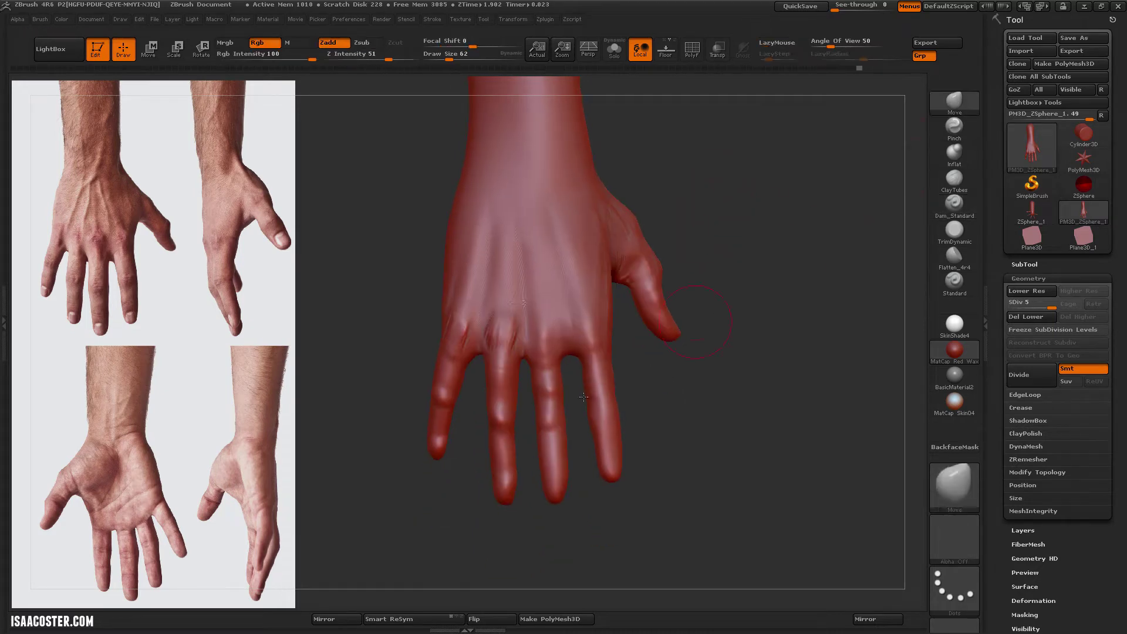
mouse_move(484, 432)
left_mouse_down("ctrl")
mouse_move(518, 481)
mouse_move(490, 455)
mouse_move(719, 409)
left_mouse_up("ctrl")
key("shift+d")
key("shift+d")
key("shift+d")
key("ctrl+i")
key("r")
key("ctrl+shift+a")
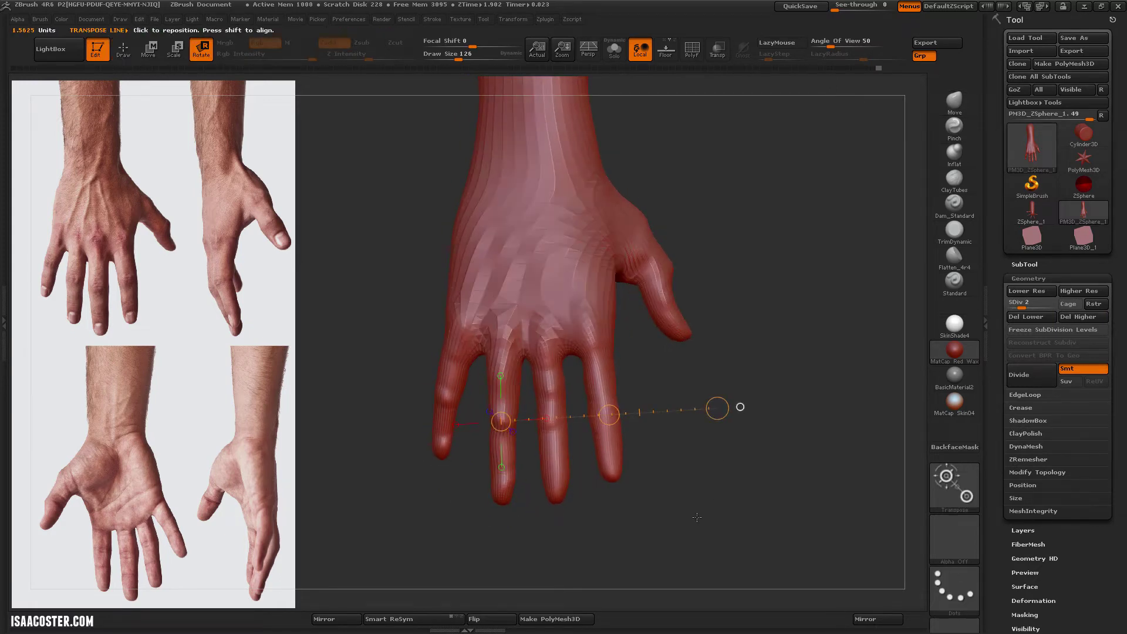
Return to subdivision level 5 and build up the knuckles and finger joints with ClayTubes at Z intensity 7 and draw size 45
key("d")
key("d")
key("d")
key("b")
key("c")
key("t")
key("s")
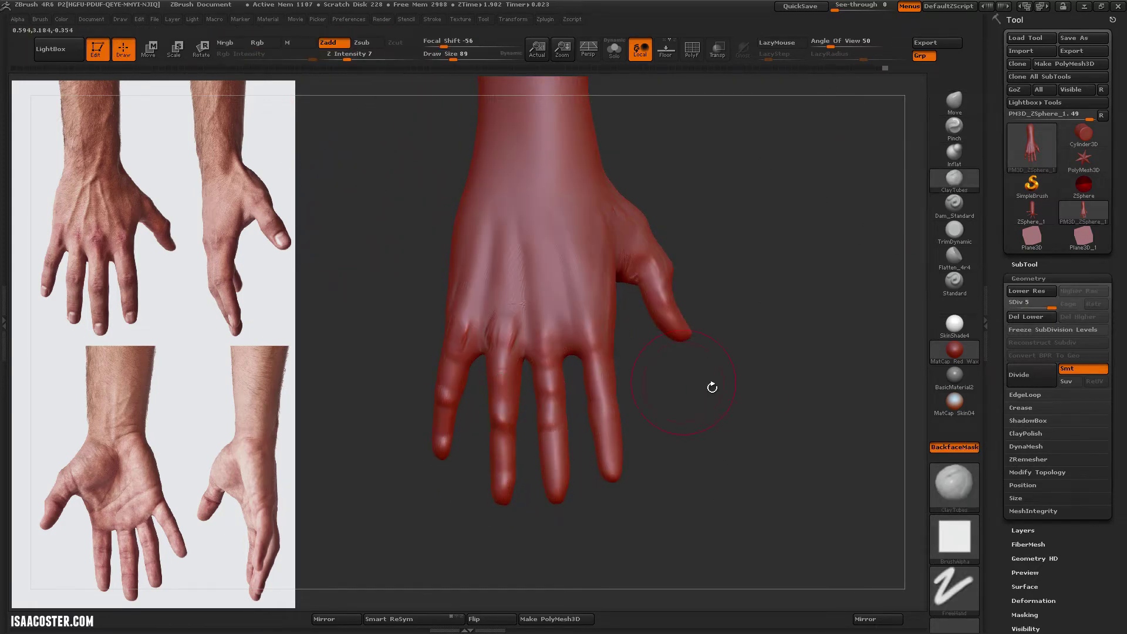
left_click_drag(712, 385, 675, 364)
key("s")
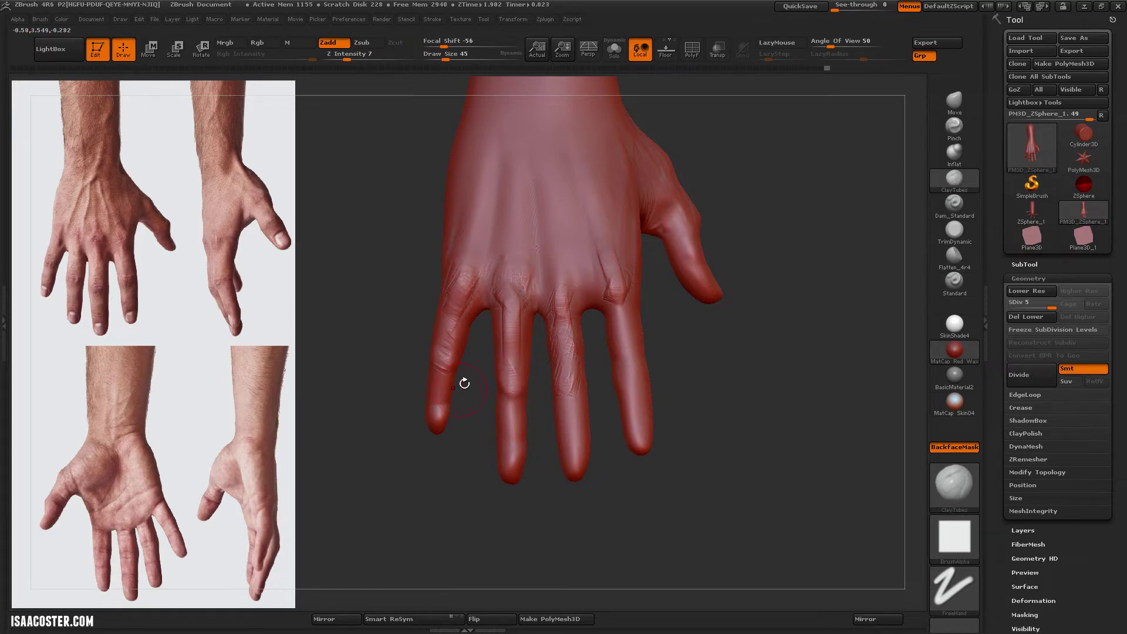
Build up the fingertips, nail areas and thumb joint with ClayTubes at draw size 45
left_click_drag(474, 413, 565, 477)
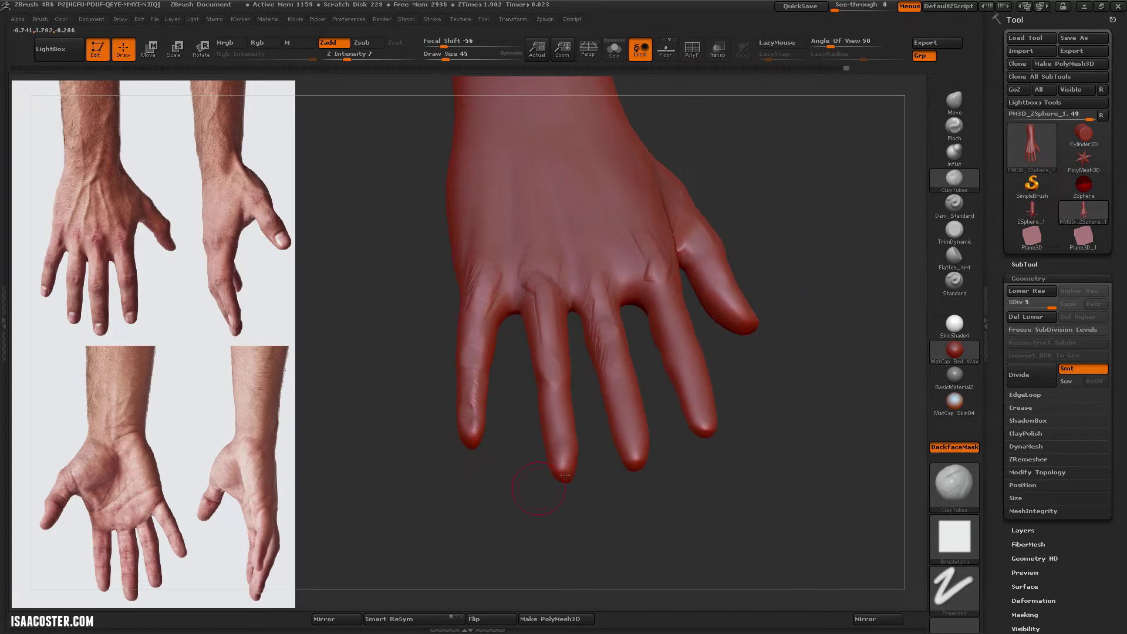
left_click_drag(560, 419, 634, 438)
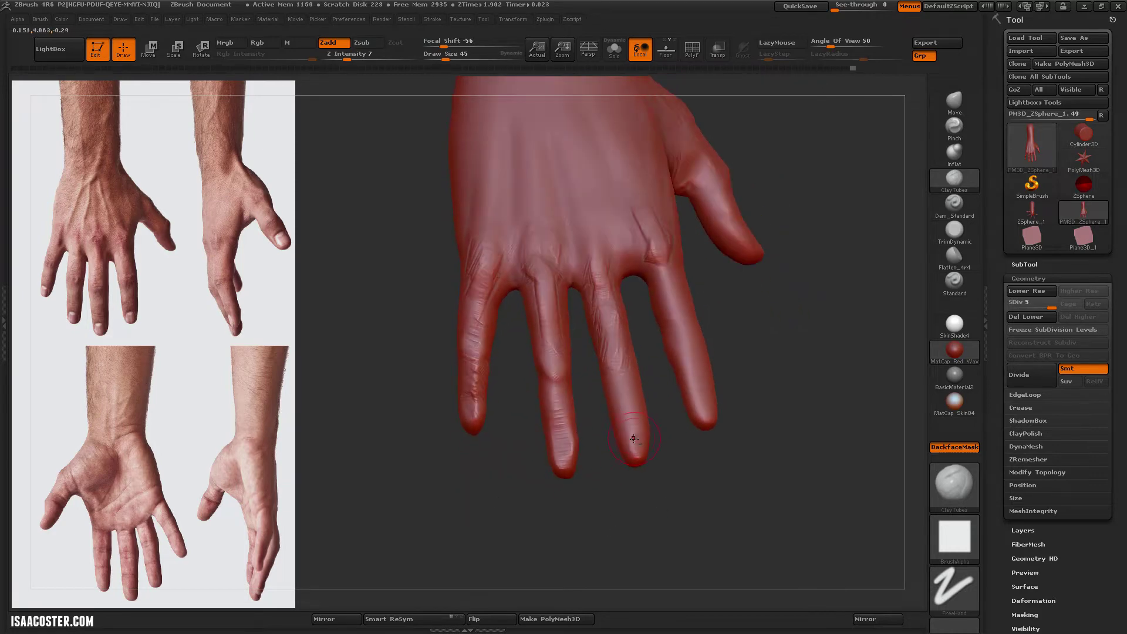
mouse_move(659, 341)
left_mouse_down()
mouse_move(704, 405)
mouse_move(601, 265)
left_mouse_up()
left_click_drag(742, 290, 698, 277)
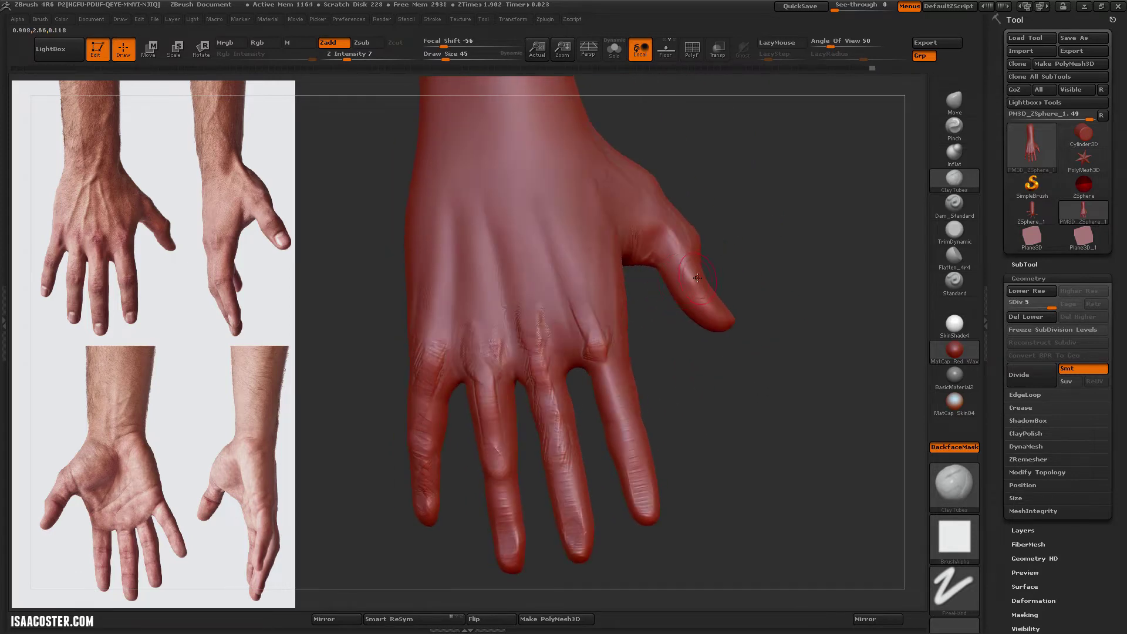
Lower the mesh to subdivision level 1, mask everything except the thumb, and extend the thumb outward with Transpose Move
key("shift+d")
left_click(955, 101)
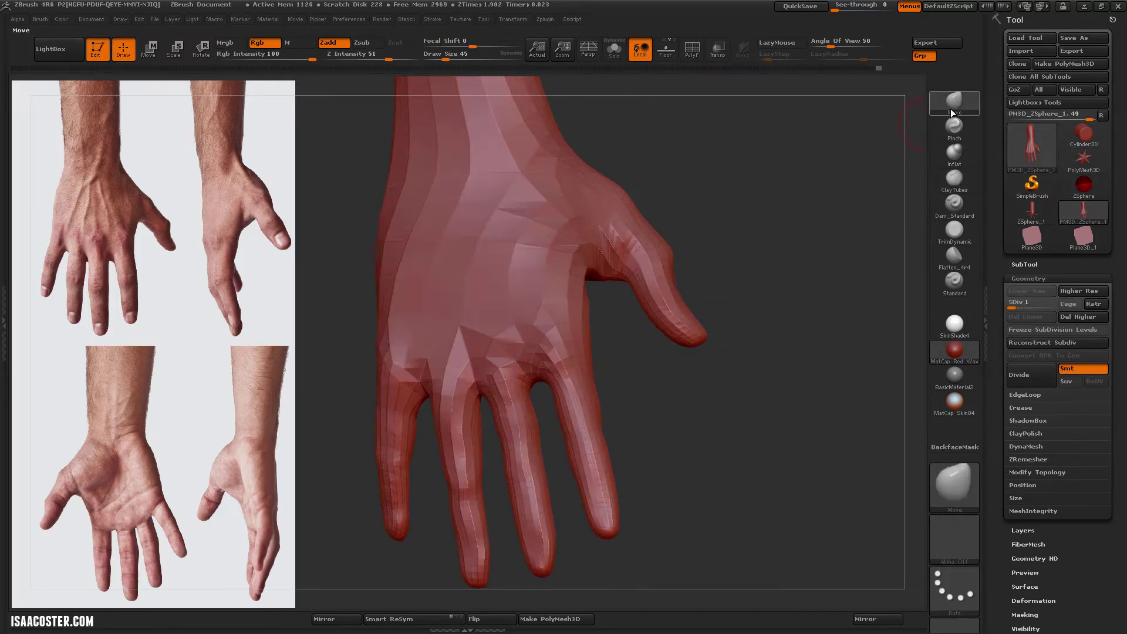
key("s")
key("w")
mouse_move(620, 235)
left_mouse_down("ctrl")
mouse_move(650, 251)
mouse_move(742, 384)
left_mouse_up("ctrl")
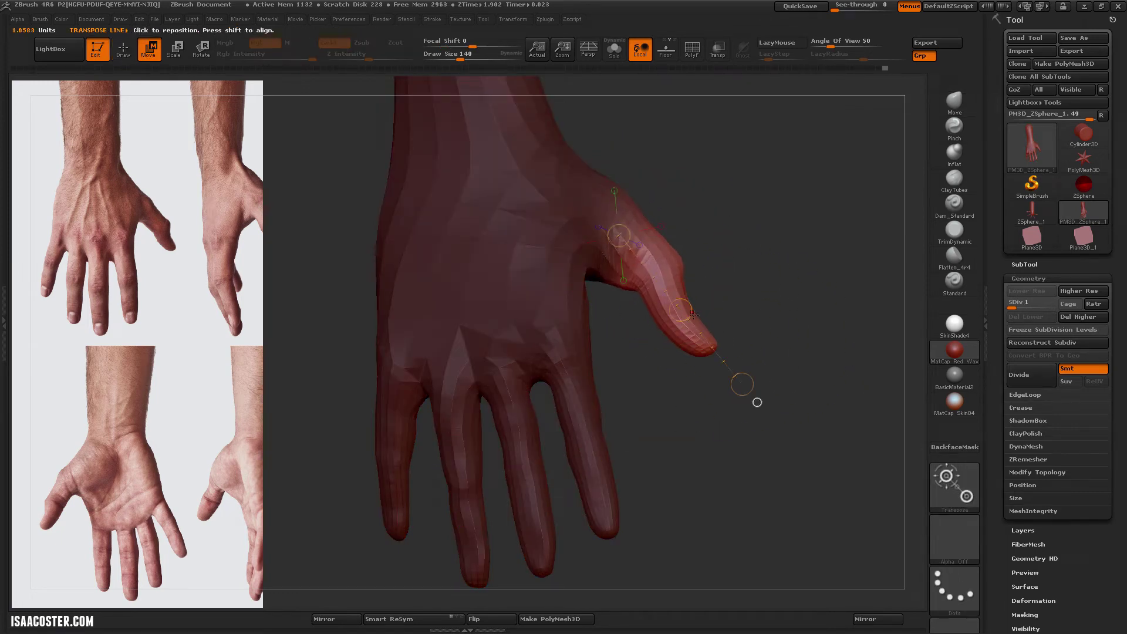
key("b")
key("m")
key("v")
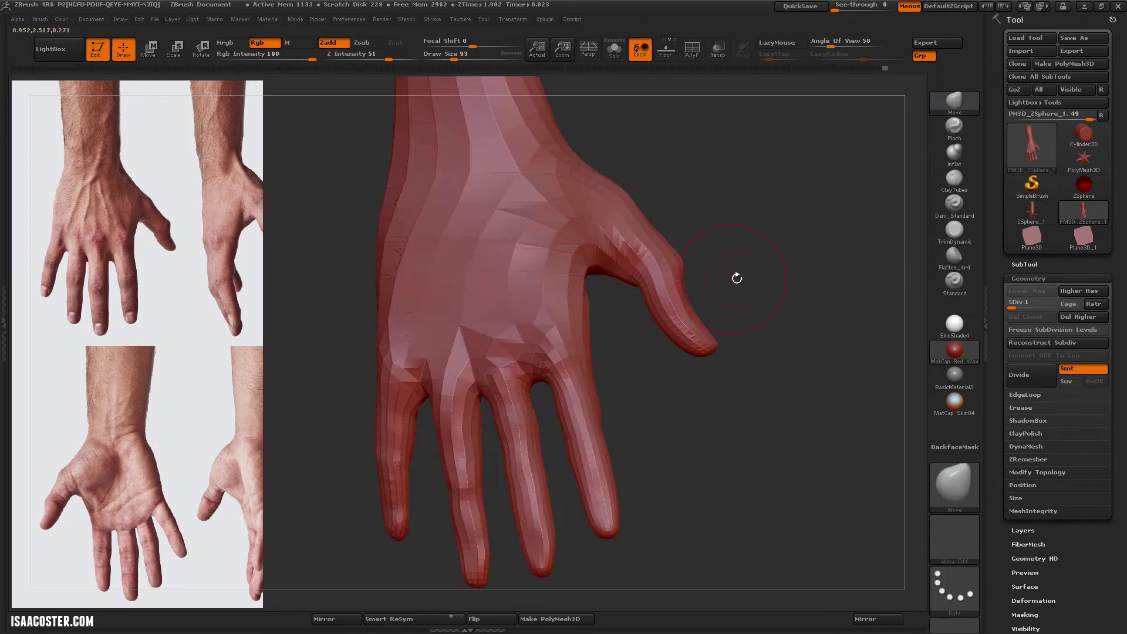
Isolate the index finger with a mask, rotate it outward at the knuckle, and adjust its outer half with Transpose Rotate
key("r")
left_click_drag(712, 345, 805, 370, "ctrl")
left_click_drag(618, 235, 737, 392)
key("w")
left_click(764, 328, "ctrl")
mouse_move(763, 329)
left_mouse_down()
mouse_move(771, 274)
mouse_move(705, 329)
mouse_move(651, 405)
mouse_move(584, 353)
mouse_move(765, 301)
left_mouse_up()
left_click(649, 329, "ctrl")
key("r")
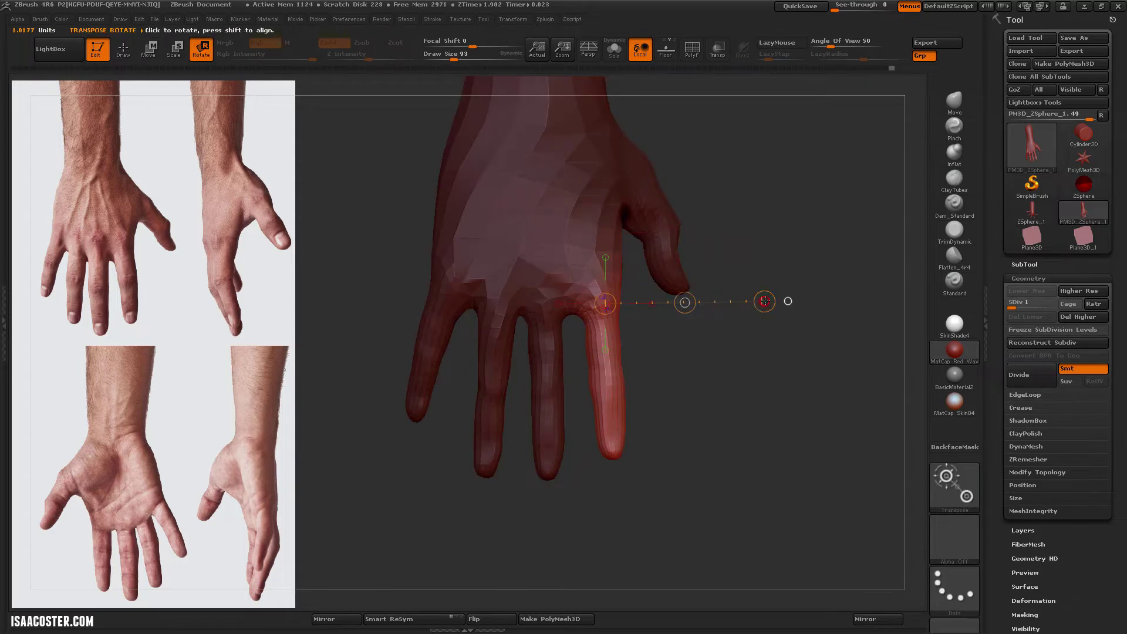
left_click(788, 302, "ctrl")
left_click_drag(590, 376, 615, 377, "ctrl")
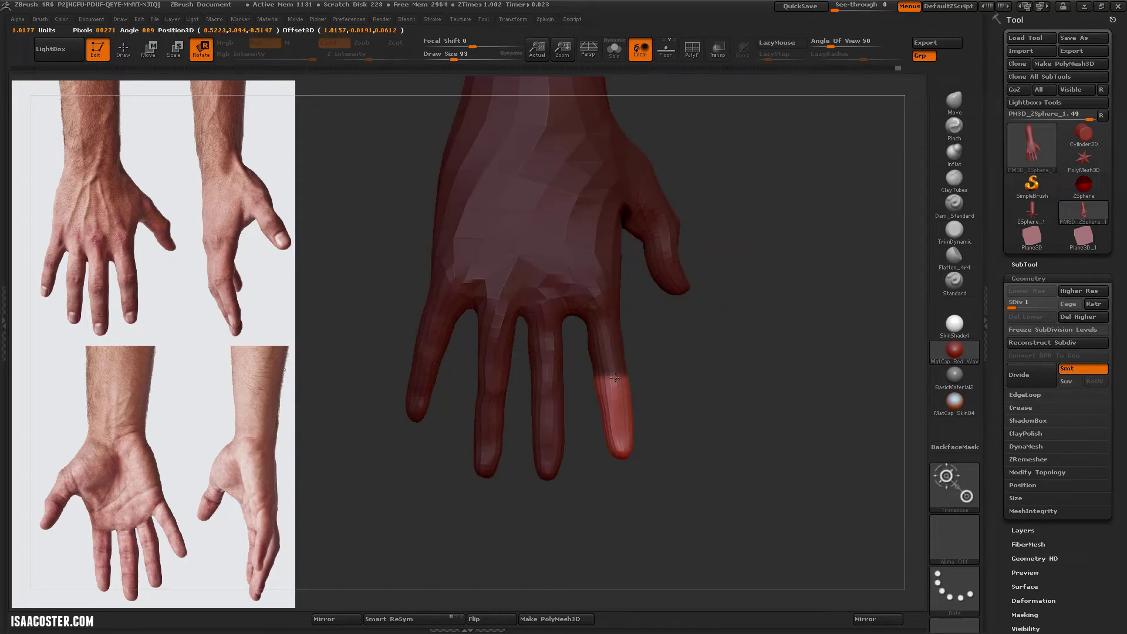
left_click(722, 361, "ctrl")
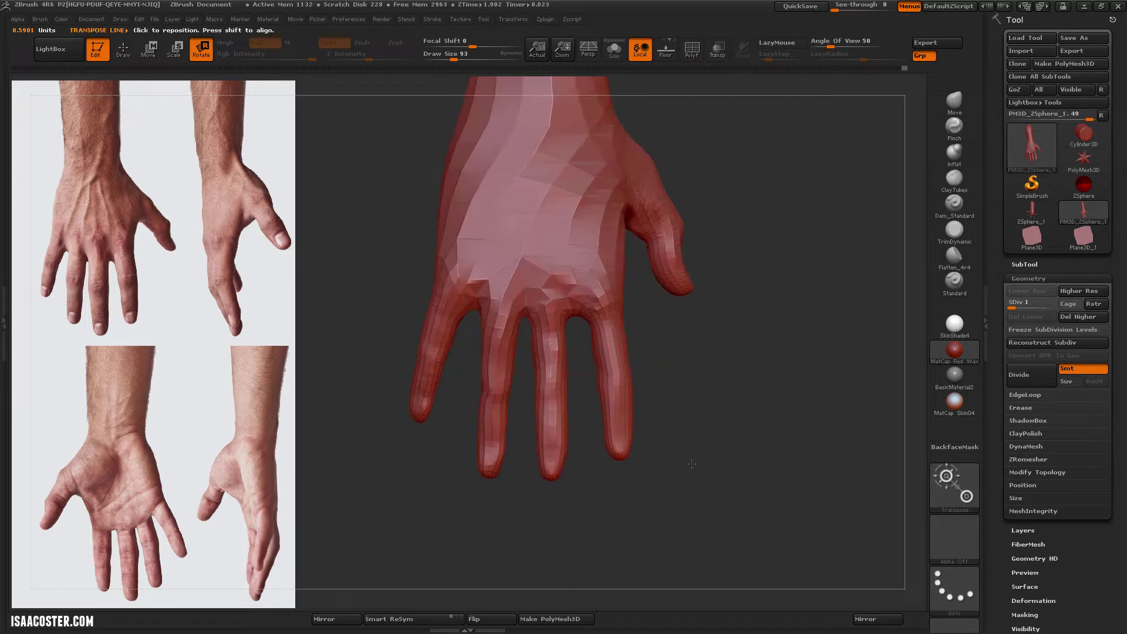
Adjust the middle and ring fingers with the Move brush at draw size 126 and return the mesh to subdivision level 5
left_click(944, 109)
key("s")
left_click(546, 347)
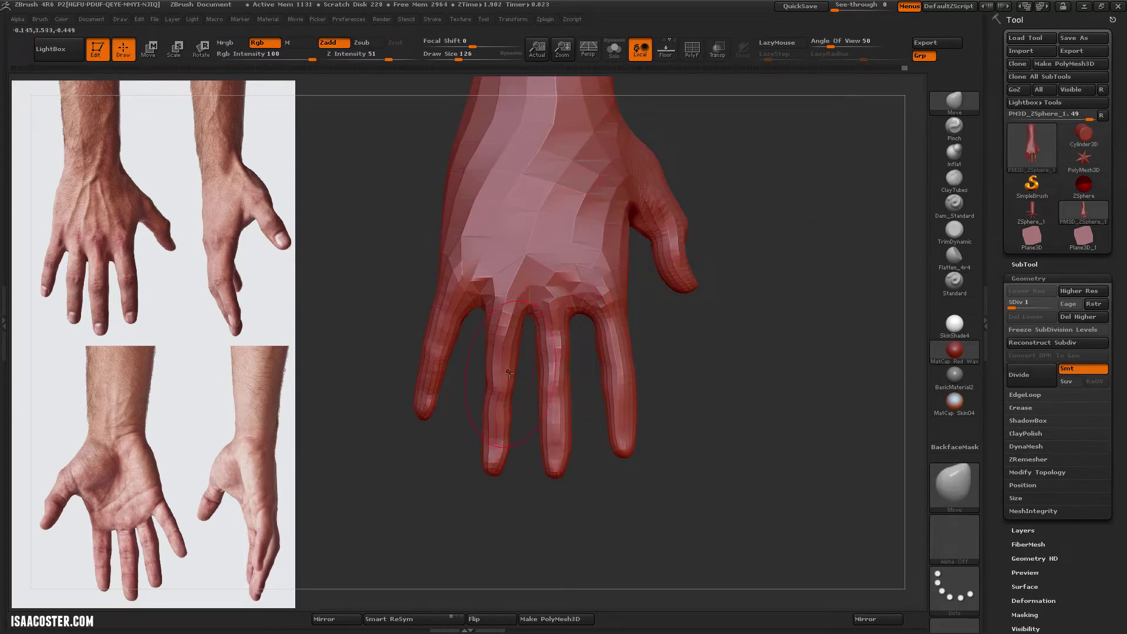
key("d")
key("d")
key("d")
mouse_move(835, 325)
left_mouse_down()
mouse_move(801, 342)
mouse_move(795, 370)
mouse_move(732, 405)
mouse_move(925, 177)
left_mouse_up()
key("d")
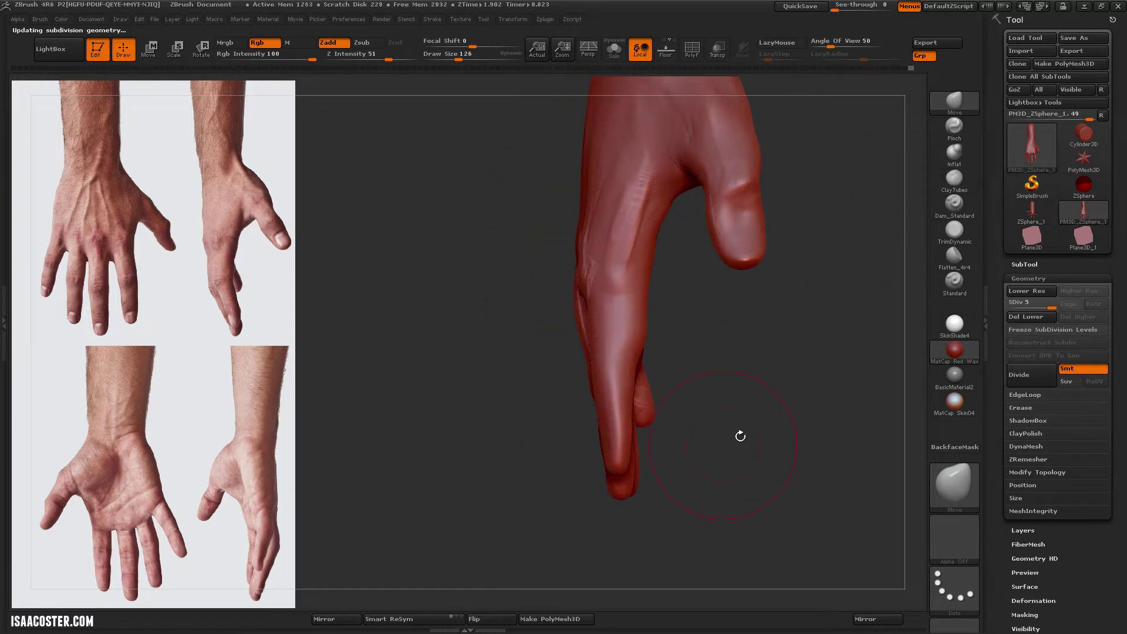
Build up the palm side of the index and middle fingers with ClayTubes at draw size 50
key("b")
key("c")
key("t")
left_click_drag(818, 341, 529, 302)
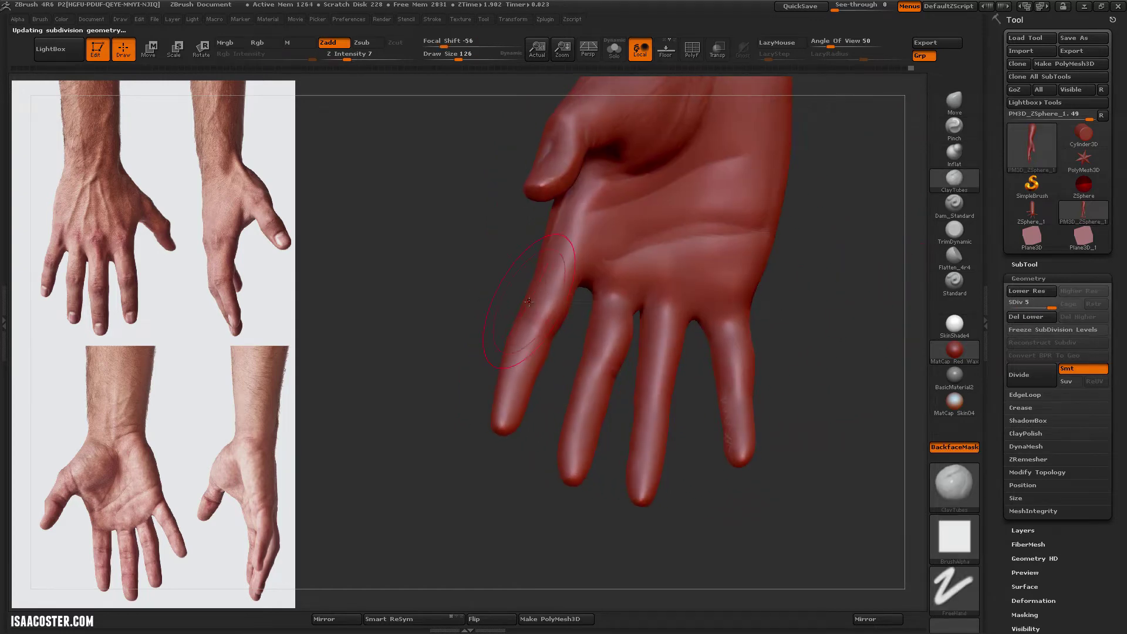
left_click_drag(557, 355, 536, 328)
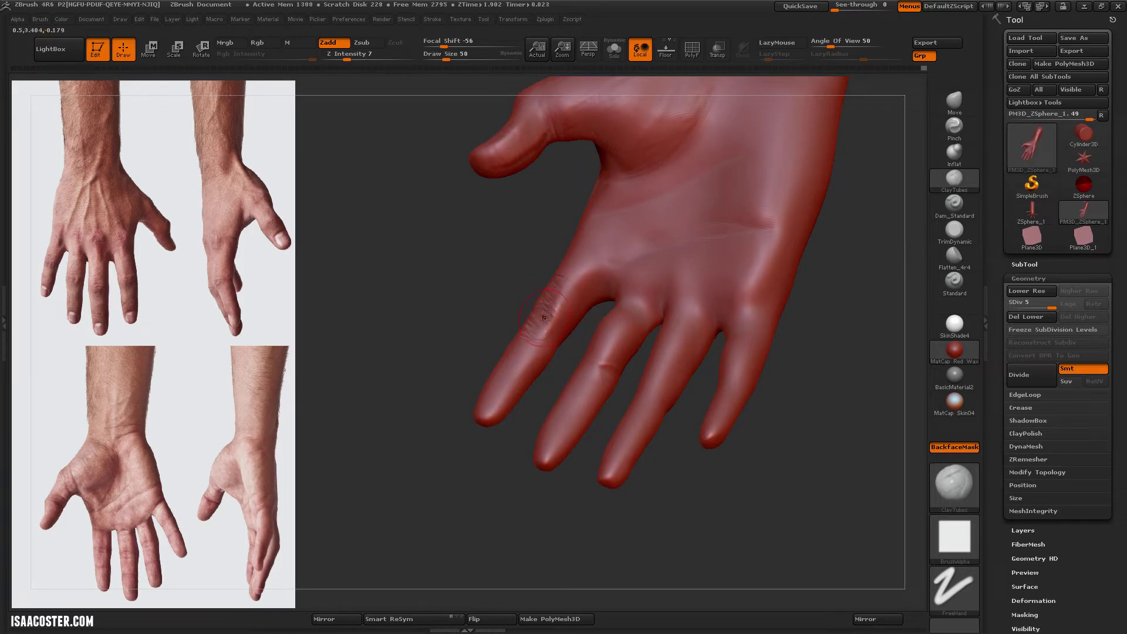
mouse_move(518, 256)
left_mouse_down()
mouse_move(578, 315)
mouse_move(587, 332)
mouse_move(576, 346)
mouse_move(599, 353)
left_mouse_up()
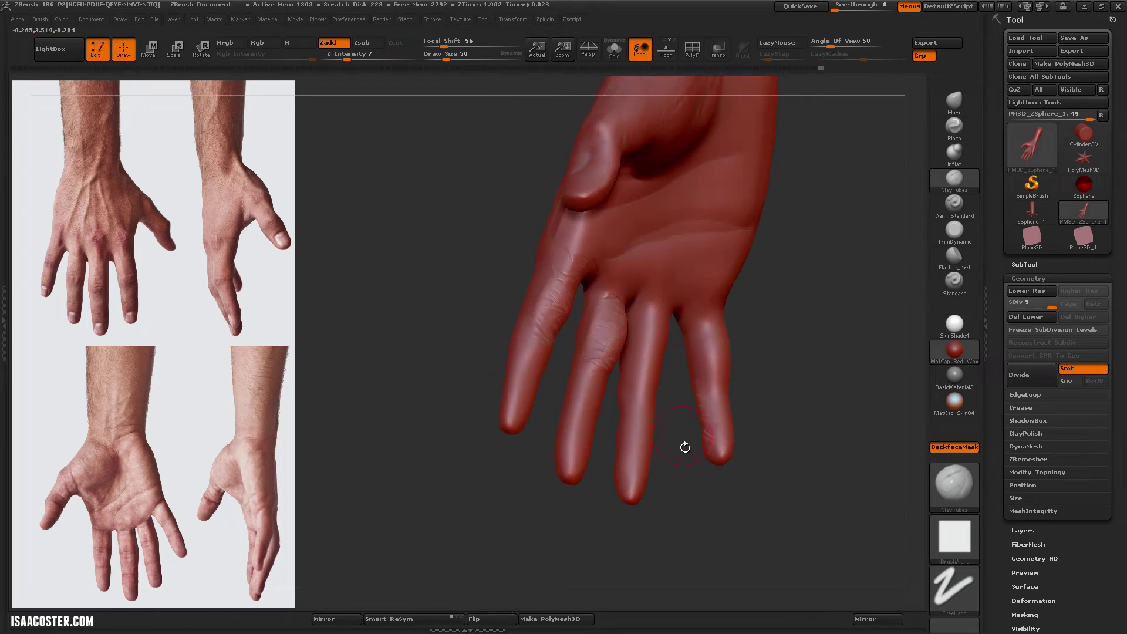
Build up the pads at the finger bases and the palm side of the ring and little fingers with ClayTubes
left_click_drag(685, 447, 601, 351)
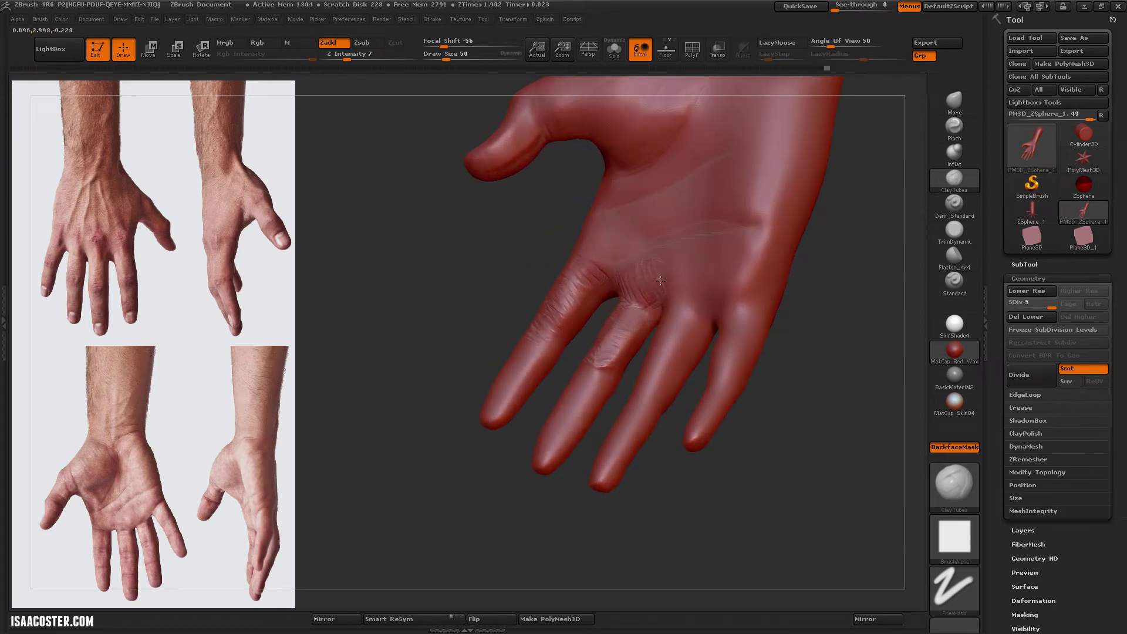
left_click_drag(510, 312, 608, 382)
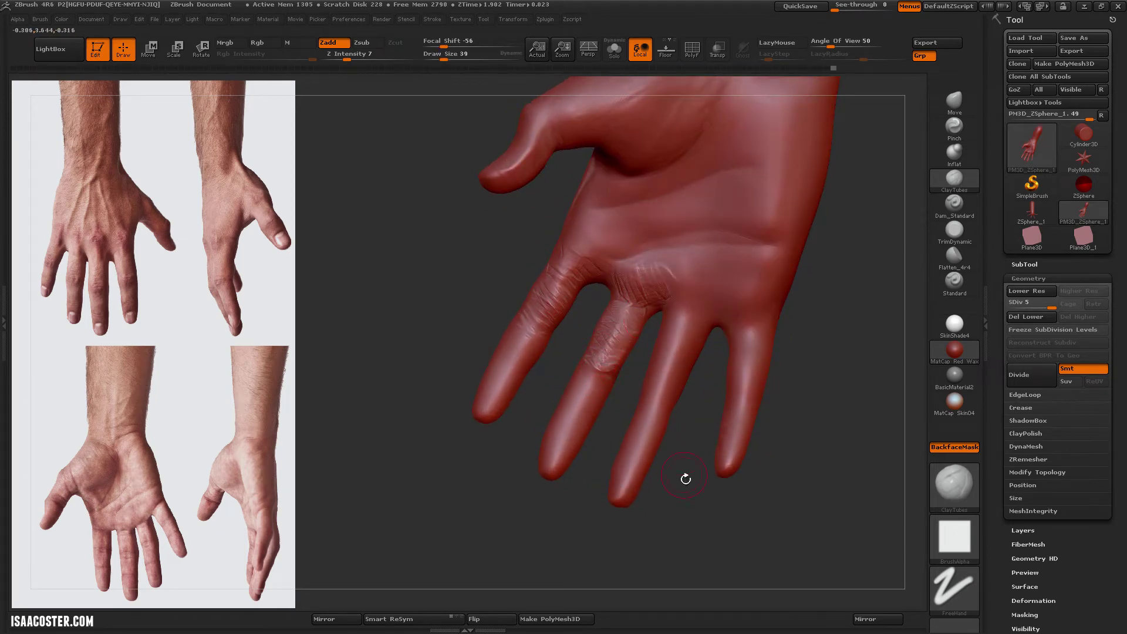
mouse_move(686, 478)
left_mouse_down()
mouse_move(644, 366)
mouse_move(748, 377)
mouse_move(753, 400)
left_mouse_up()
mouse_move(738, 350)
left_mouse_down()
mouse_move(801, 372)
mouse_move(910, 274)
left_mouse_up()
Carve creases at the finger bases with Dam_Standard at draw size 53 and refine the finger sides with ClayTubes at draw size 35
left_click(976, 223)
left_click(963, 211)
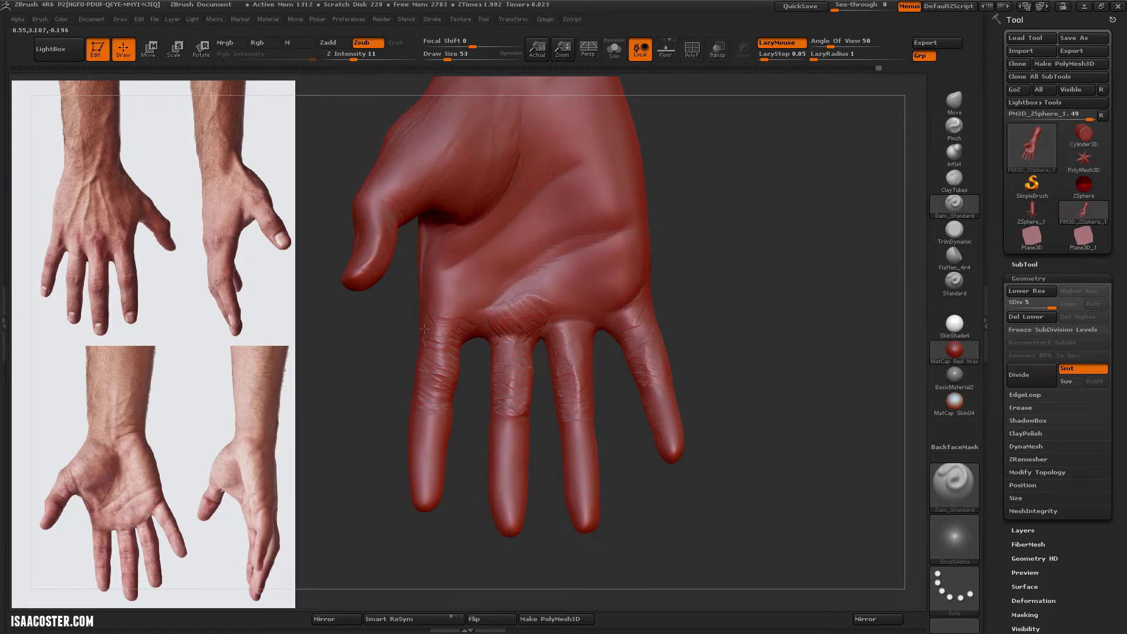
mouse_move(424, 333)
left_mouse_down()
mouse_move(372, 382)
mouse_move(831, 259)
mouse_move(777, 199)
mouse_move(740, 342)
mouse_move(629, 434)
mouse_move(738, 331)
mouse_move(698, 360)
left_mouse_up()
left_click(954, 179)
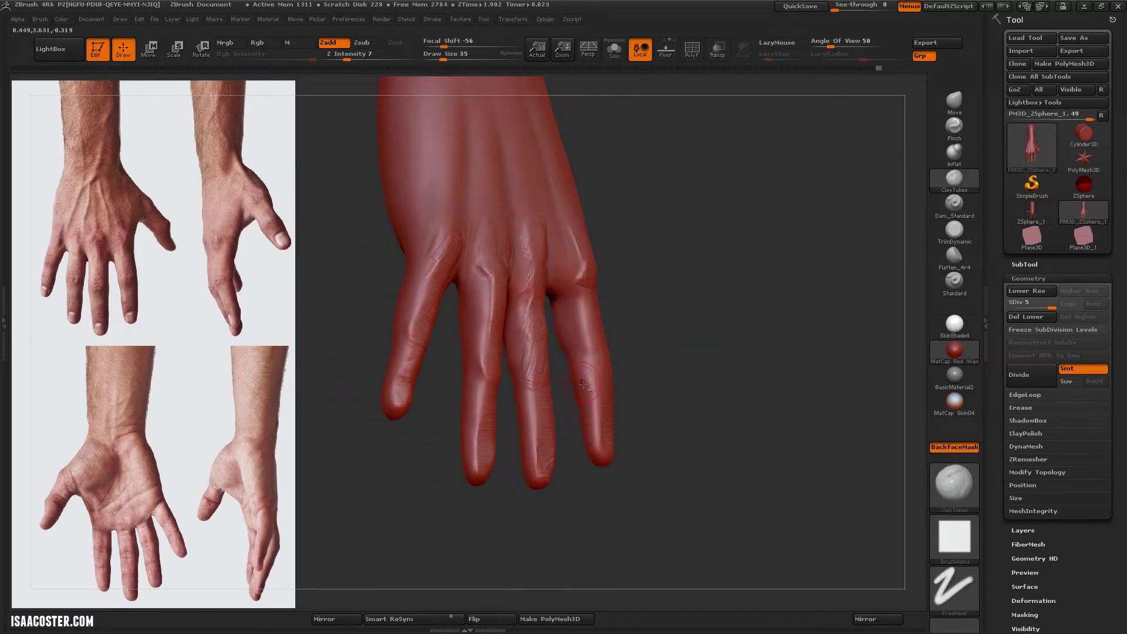
mouse_move(632, 335)
left_mouse_down()
mouse_move(549, 324)
mouse_move(552, 339)
mouse_move(532, 329)
mouse_move(540, 324)
left_mouse_up()
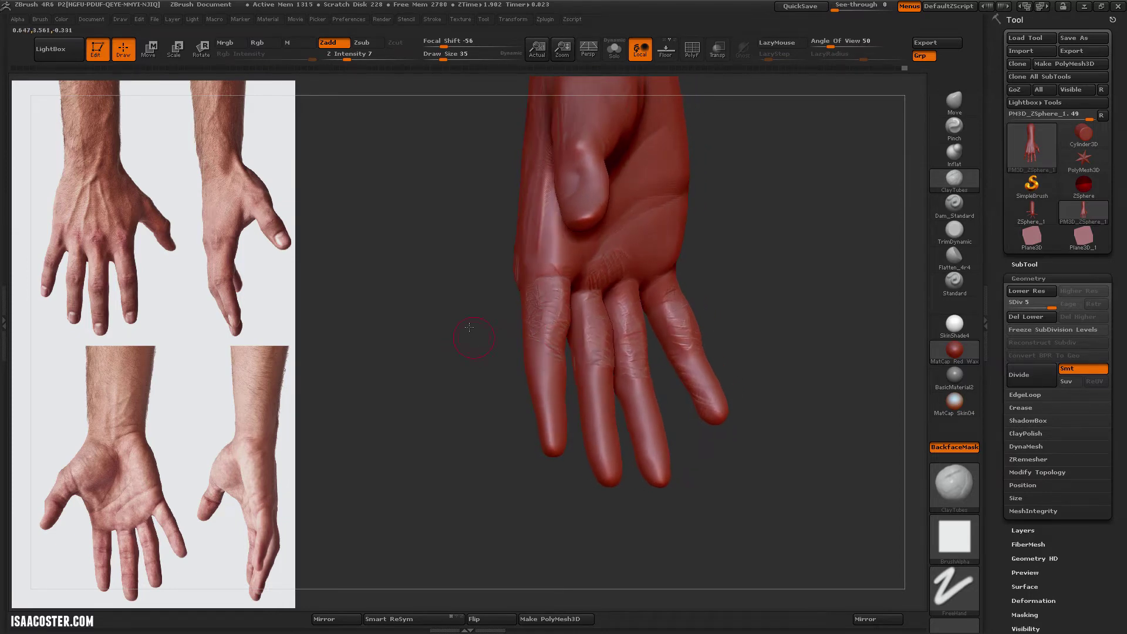
Carve the creases of the fingers with Dam_Standard at draw size 37
mouse_move(470, 327)
left_mouse_down()
mouse_move(557, 338)
mouse_move(591, 355)
mouse_move(637, 344)
left_mouse_up()
left_click(955, 204)
mouse_move(892, 229)
left_mouse_down()
mouse_move(808, 246)
mouse_move(663, 370)
left_mouse_up()
Lower the mesh to subdivision level 1, mask everything but the outer part of the index finger and rotate that part to bend the finger
key("shift+d")
key("shift+d")
key("shift+d")
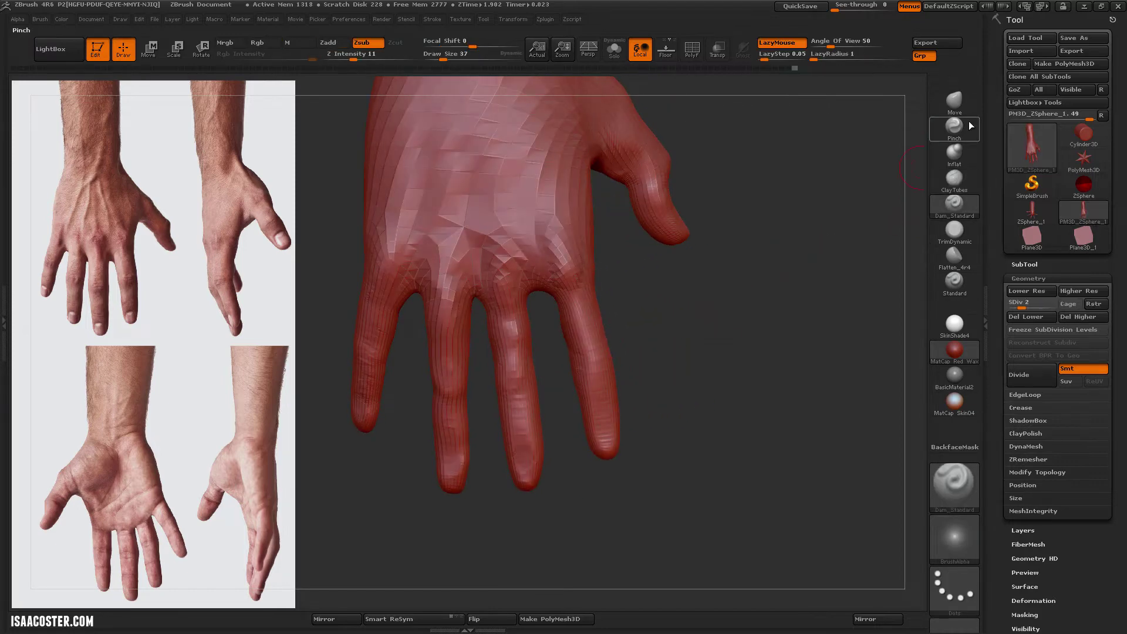
left_click(954, 101)
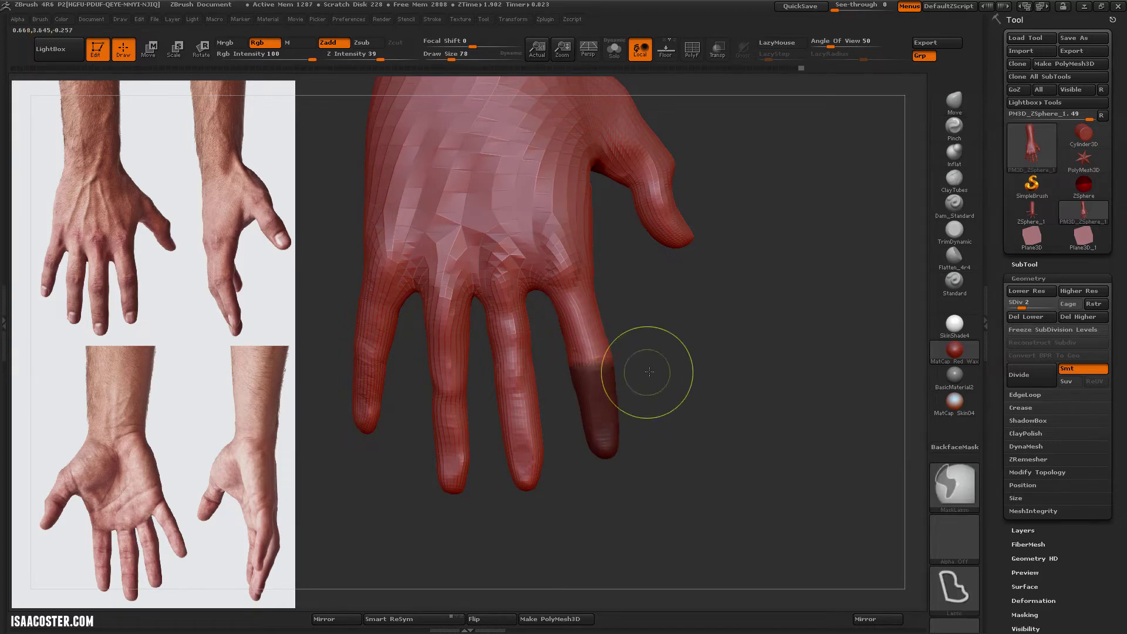
key("shift+d")
left_click_drag(623, 389, 707, 392)
key("r")
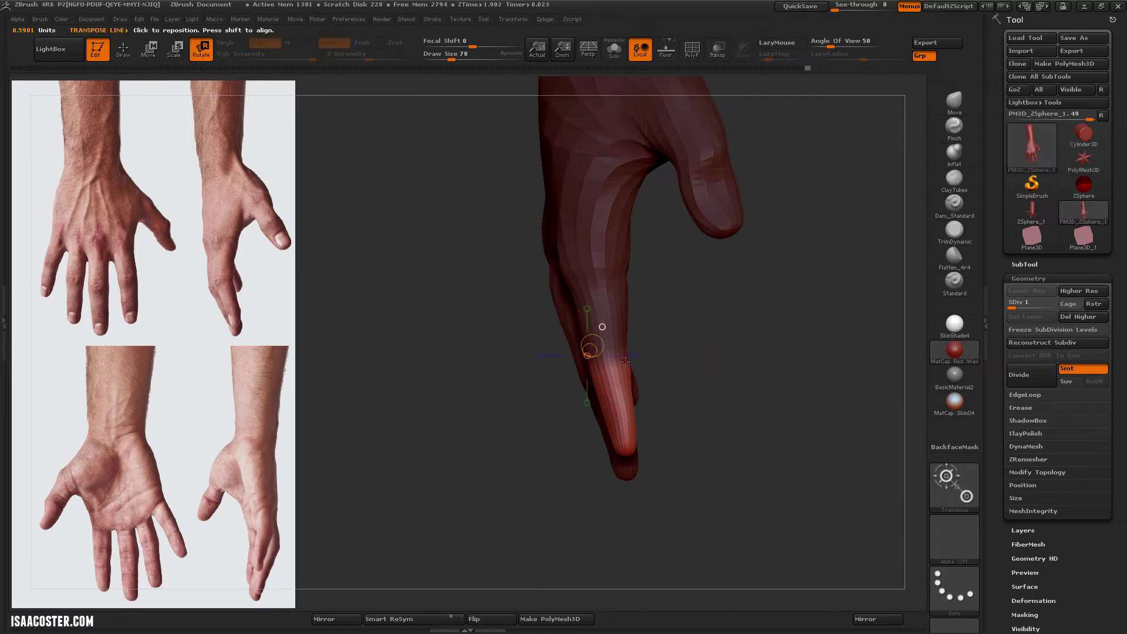
left_click_drag(610, 362, 293, 240)
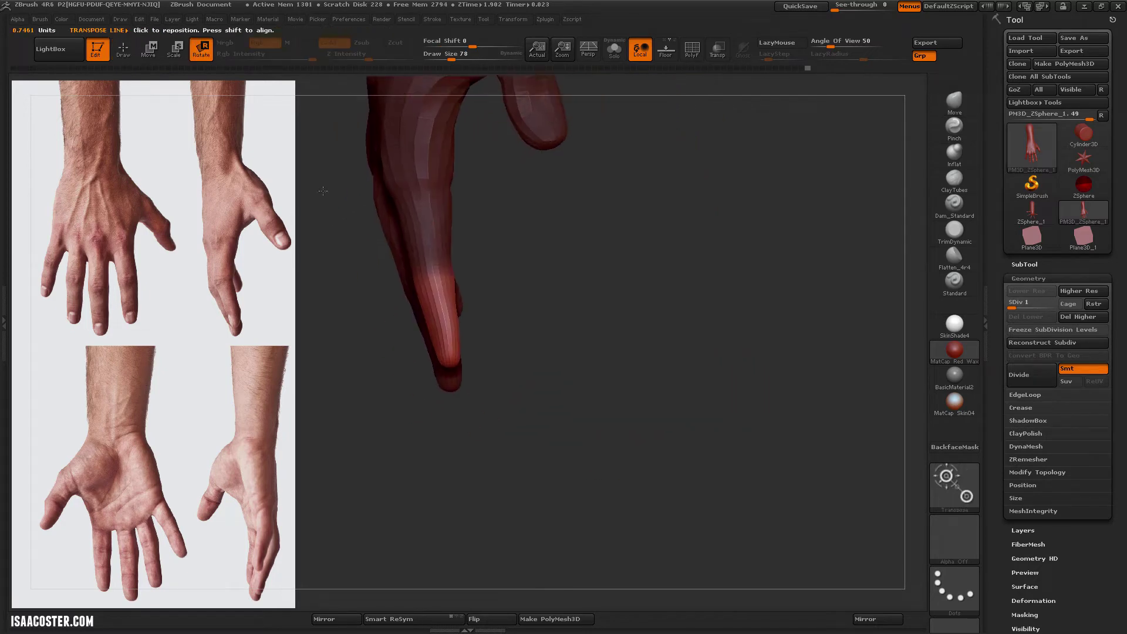
left_click_drag(293, 279, 305, 306)
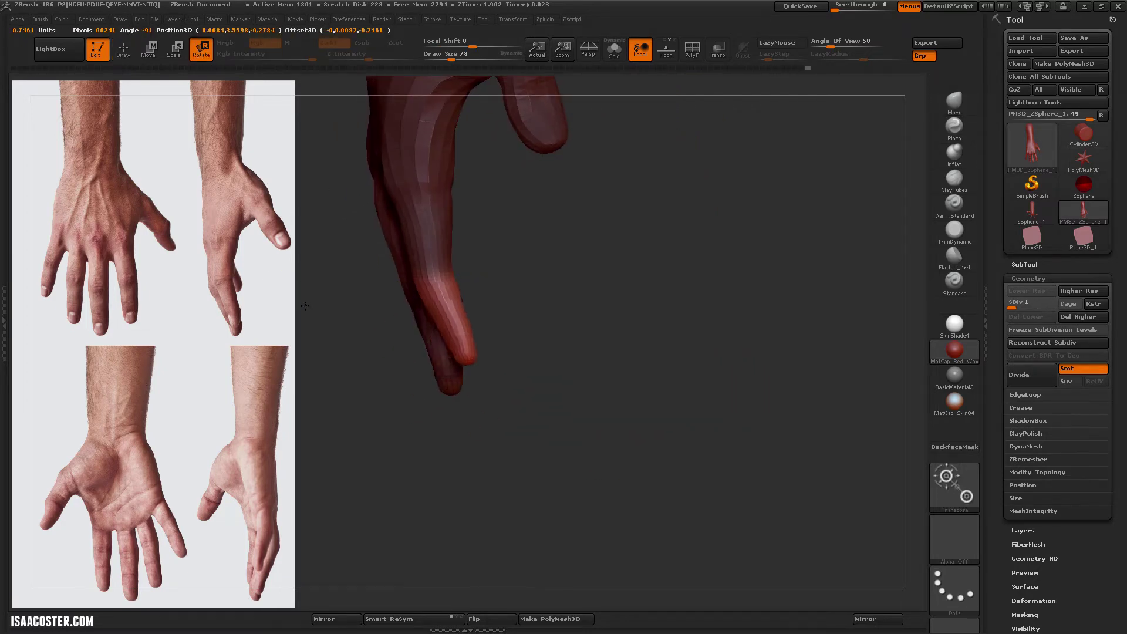
Adjust the index finger's joint and fingertip with the Move brush at draw size 59
left_click(955, 101)
mouse_move(599, 320)
left_mouse_down()
mouse_move(551, 330)
mouse_move(684, 241)
left_mouse_up()
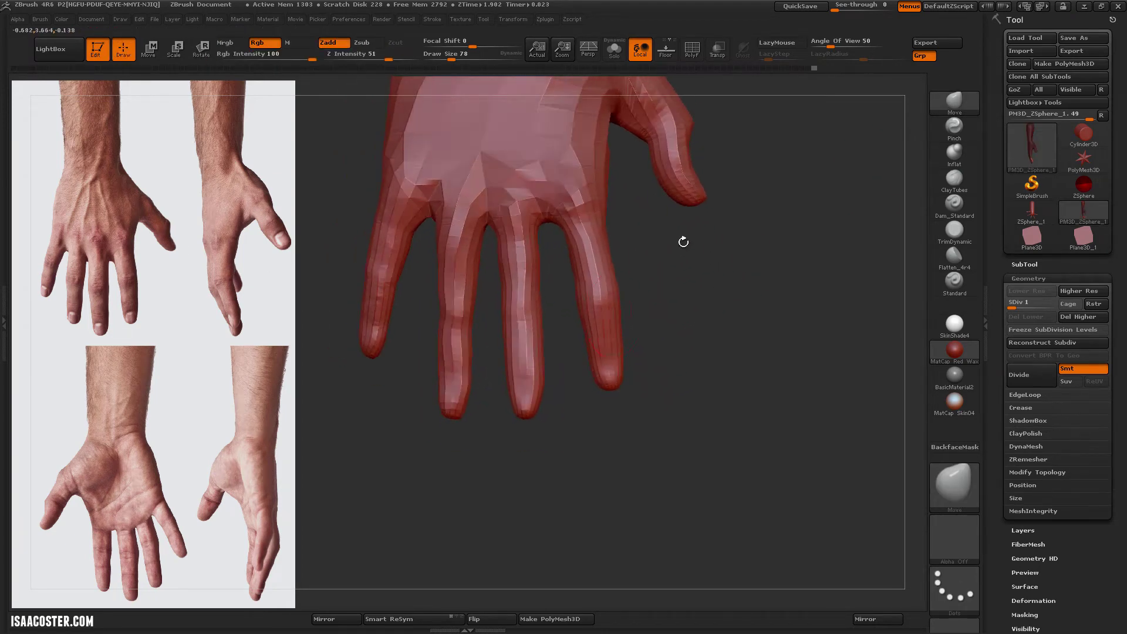
key("bracketleft")
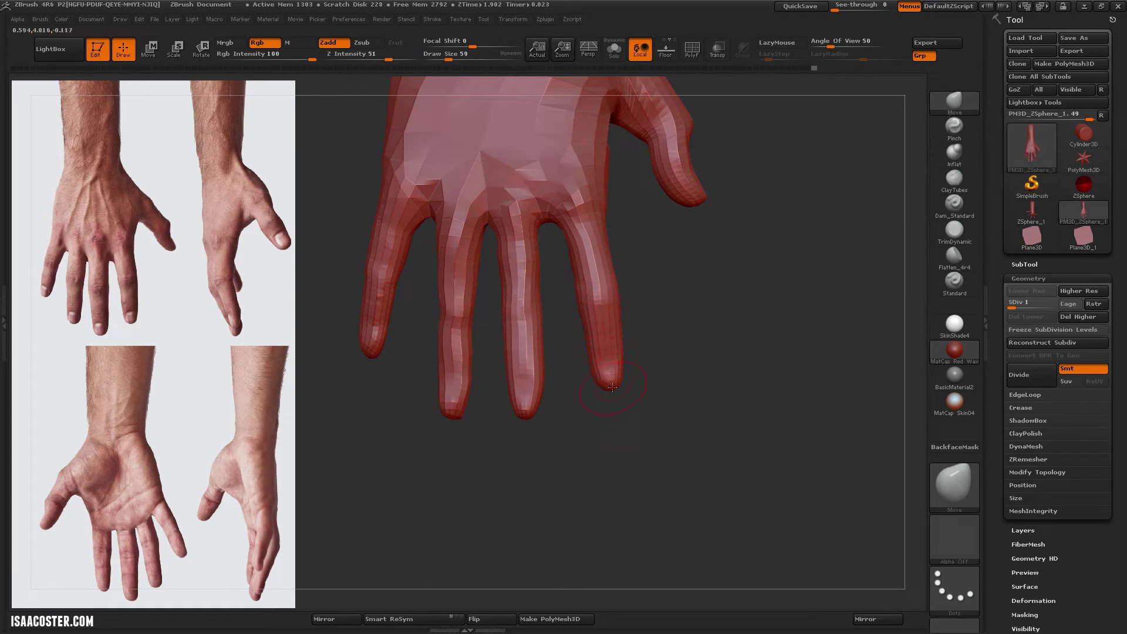
mouse_move(608, 385)
left_mouse_down()
mouse_move(607, 420)
mouse_move(541, 370)
mouse_move(607, 342)
mouse_move(693, 341)
mouse_move(740, 365)
mouse_move(663, 338)
left_mouse_up()
Display the polygroup wireframe and isolate the middle finger by hiding its neighbouring fingers
left_click(607, 342, "ctrl")
left_click_drag(662, 335, 641, 348, "ctrl+shift")
key("shift+f")
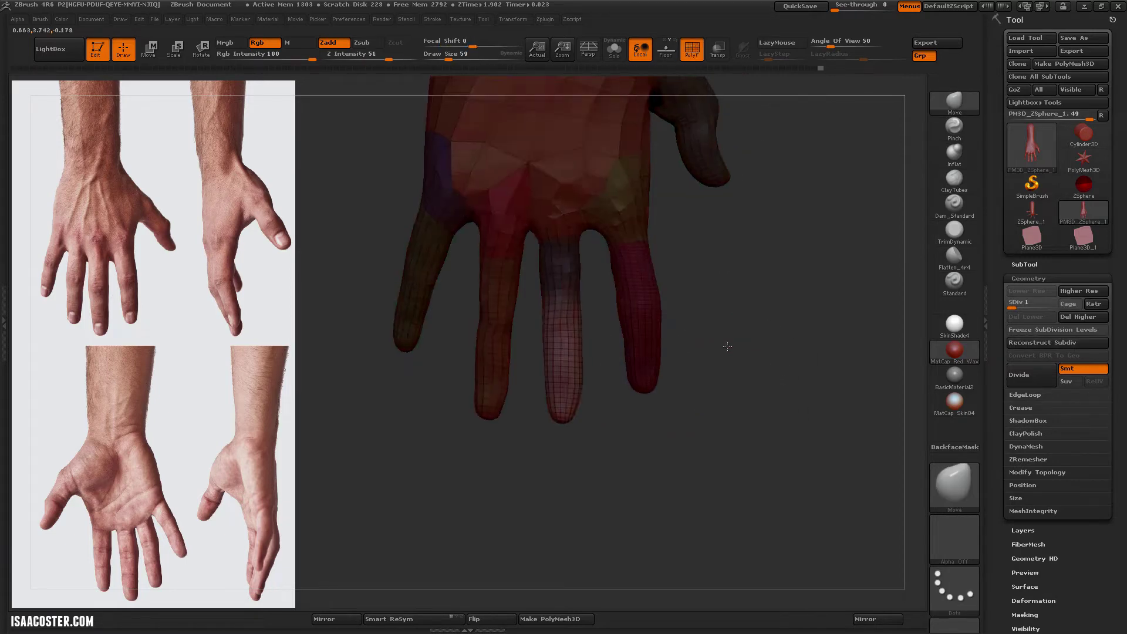
left_click_drag(742, 396, 692, 312, "shift")
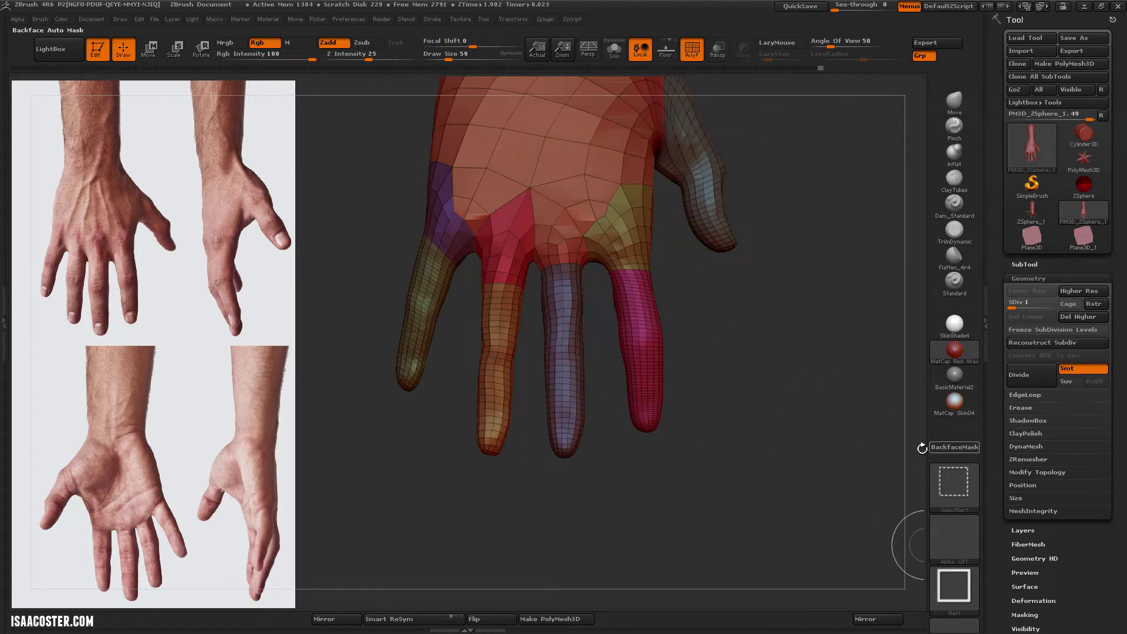
left_click(632, 332, "ctrl+shift")
left_click(712, 322, "ctrl+shift")
left_click_drag(748, 442, 729, 414, "shift")
left_click(503, 327, "ctrl+alt+shift")
Mask all but the outer part of the middle finger and rotate that part to bend the finger
mouse_move(491, 294)
left_mouse_down()
mouse_move(654, 378)
mouse_move(548, 335)
mouse_move(652, 358)
mouse_move(601, 329)
mouse_move(602, 340)
mouse_move(435, 320)
mouse_move(579, 477)
mouse_move(610, 472)
left_mouse_up()
key("shift+f")
left_click(660, 352, "ctrl")
key("r")
key("q")
Reshape the bent middle finger and its joint with the Move brush at draw sizes 89 and 56
key("s")
left_click_drag(707, 313, 710, 313)
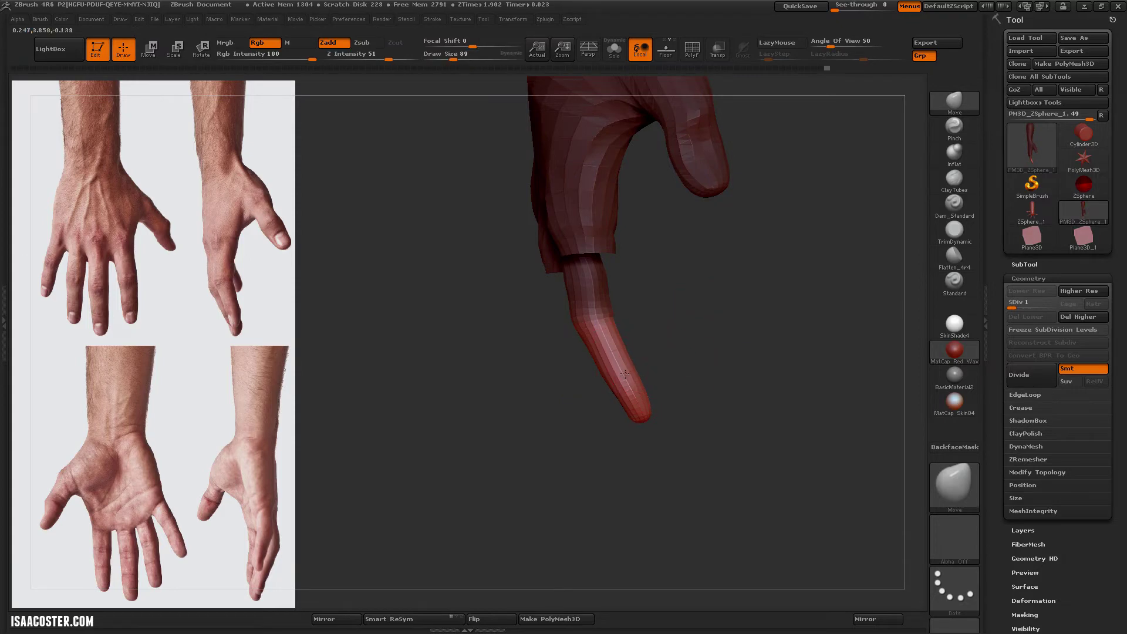
mouse_move(664, 411)
left_mouse_down()
mouse_move(687, 440)
mouse_move(634, 309)
mouse_move(757, 265)
mouse_move(795, 234)
mouse_move(614, 305)
mouse_move(587, 329)
mouse_move(623, 325)
left_mouse_up()
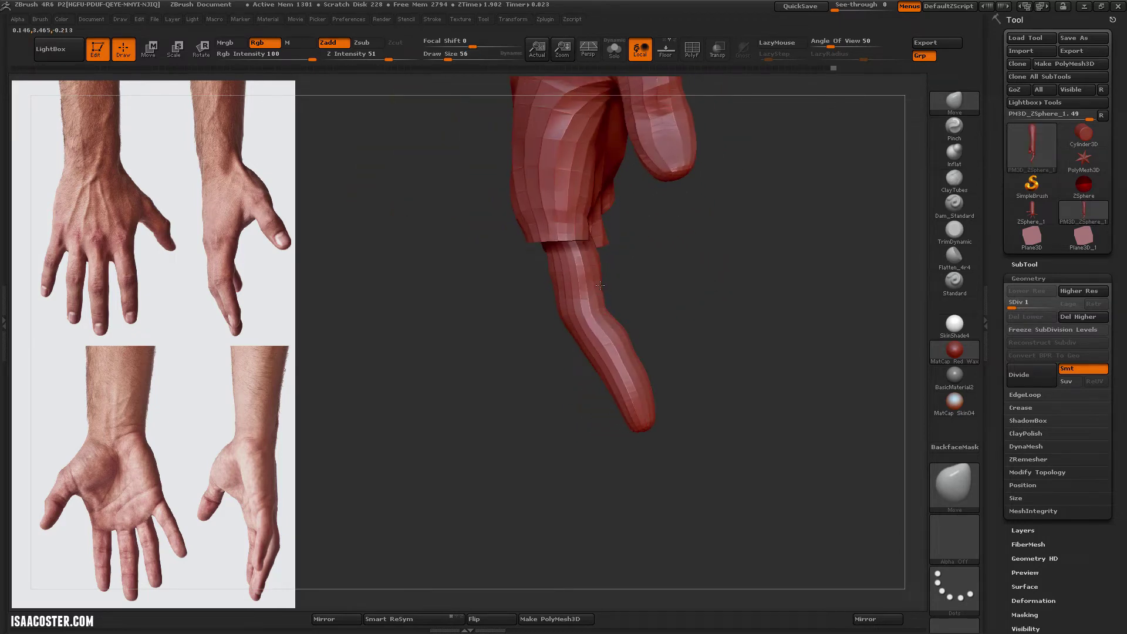
mouse_move(599, 285)
left_mouse_down()
mouse_move(488, 276)
mouse_move(487, 293)
mouse_move(702, 340)
mouse_move(530, 287)
mouse_move(783, 330)
mouse_move(775, 317)
mouse_move(785, 307)
left_mouse_up()
Mask the middle finger up to its knuckle, invert the mask and reposition the finger with Transpose Move
left_click_drag(633, 407, 586, 468, "ctrl")
left_click_drag(575, 246, 617, 230, "ctrl")
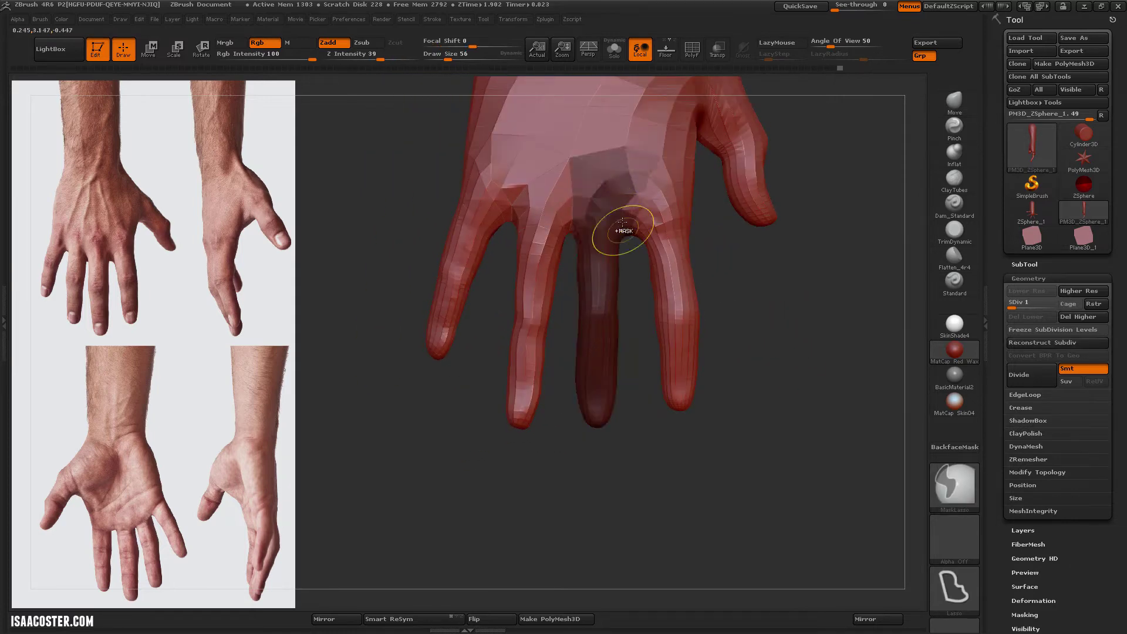
left_click_drag(763, 276, 690, 297)
key("w")
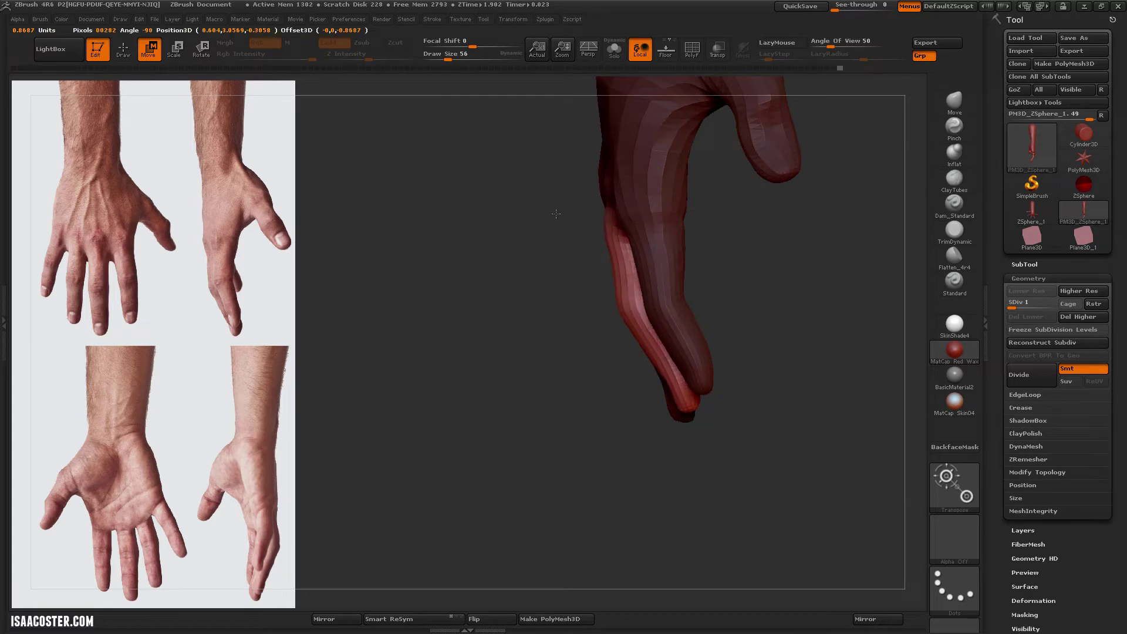
left_click_drag(582, 276, 563, 231)
Mask all but the outer part of the ring finger, adjust its bend with Transpose Move and Rotate, and clear the mask
mouse_move(662, 230)
left_mouse_down()
mouse_move(522, 221)
mouse_move(713, 341)
mouse_move(516, 382)
mouse_move(511, 390)
mouse_move(613, 458)
left_mouse_up()
left_click(613, 458, "ctrl")
left_click_drag(541, 351, 580, 358)
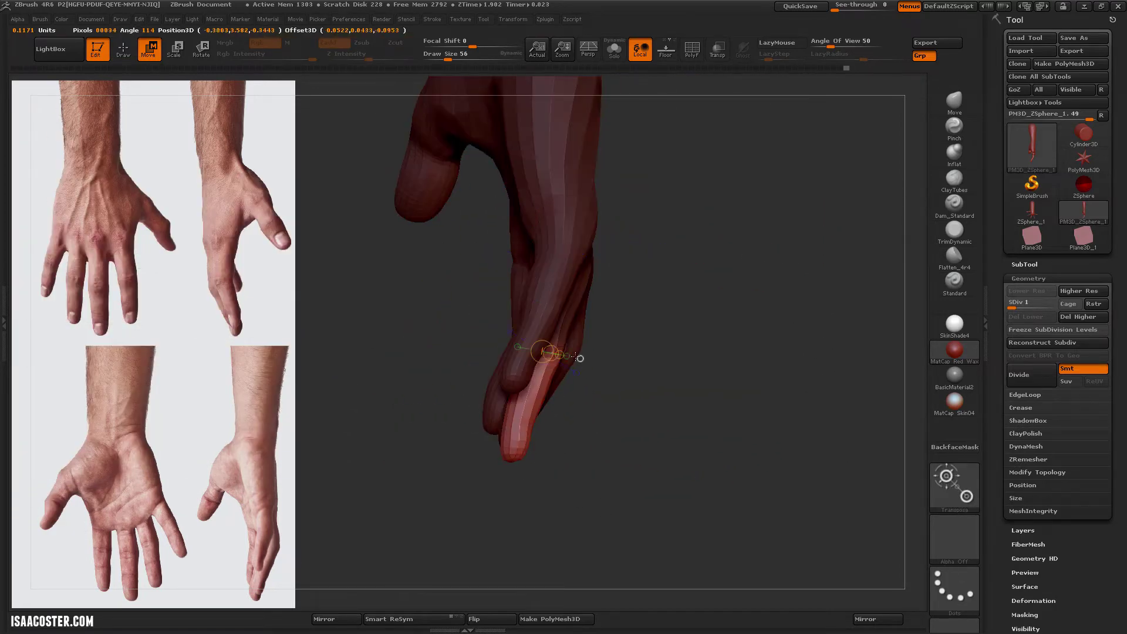
key("r")
mouse_move(675, 363)
left_mouse_down("ctrl")
mouse_move(664, 274)
mouse_move(609, 274)
mouse_move(612, 309)
mouse_move(764, 308)
left_mouse_up("ctrl")
Raise the mesh to subdivision level 4 and turn on perspective
key("d")
key("d")
key("d")
key("p")
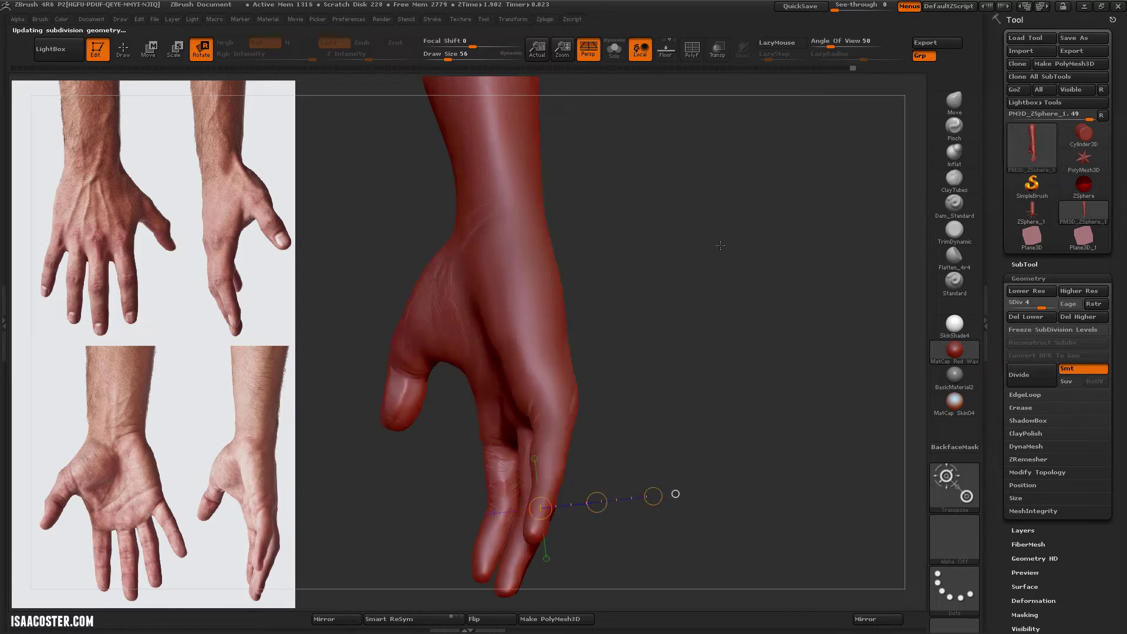
Build up the thumb mound on the palm with ClayTubes at draw size 101
left_click(956, 184)
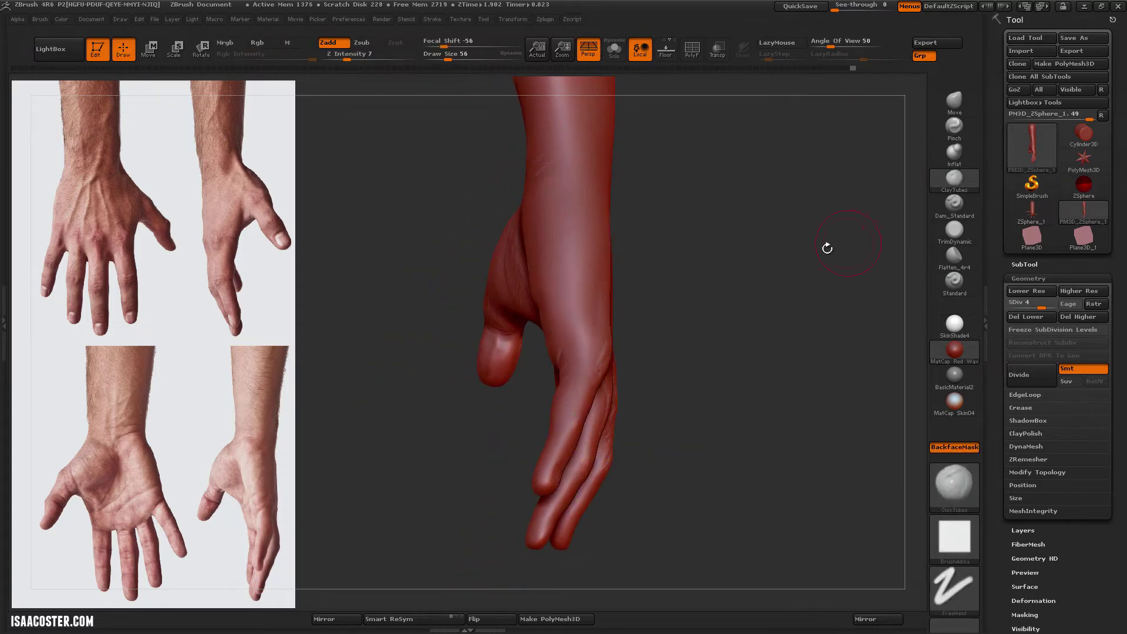
mouse_move(826, 245)
left_mouse_down()
mouse_move(775, 259)
mouse_move(780, 226)
left_mouse_up()
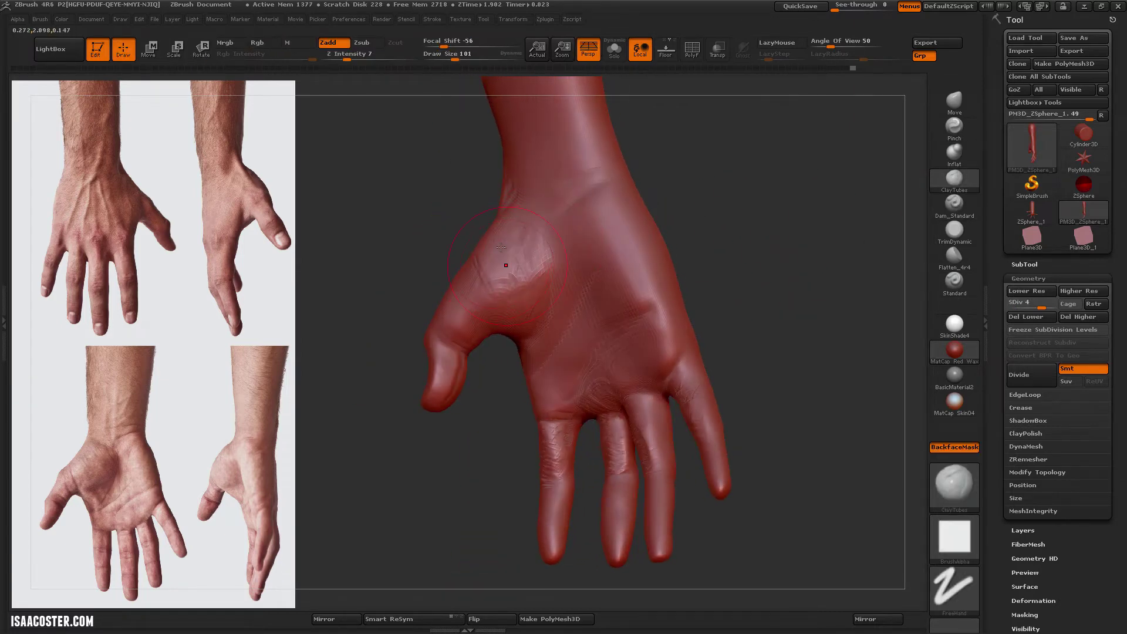
mouse_move(381, 282)
left_mouse_down()
mouse_move(405, 264)
mouse_move(393, 294)
left_mouse_up()
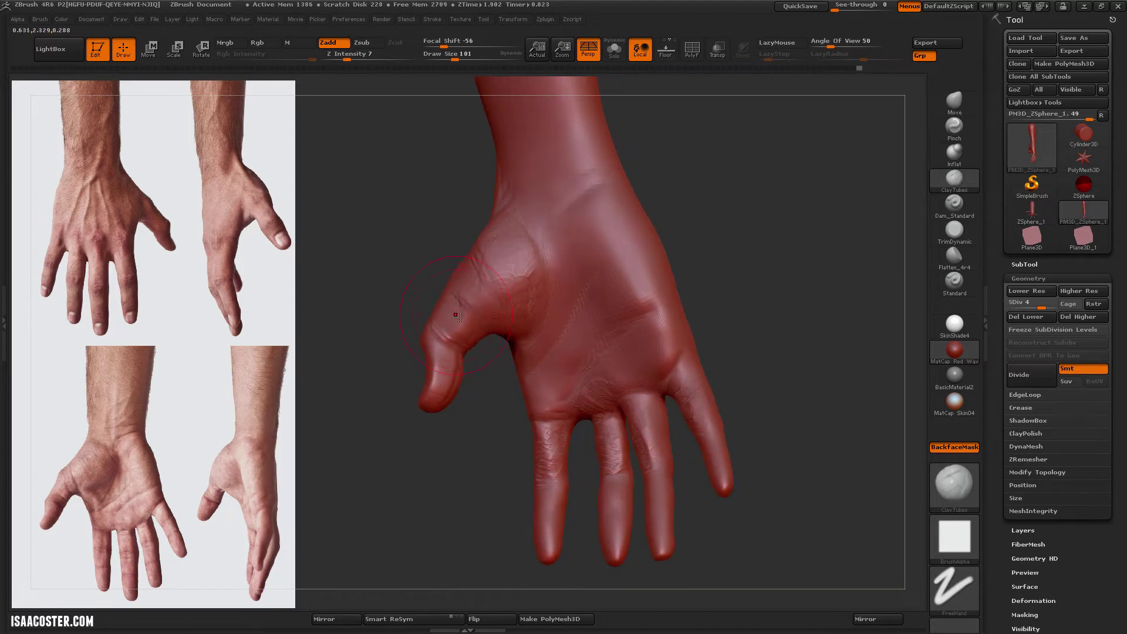
mouse_move(465, 292)
left_mouse_down()
mouse_move(438, 310)
mouse_move(679, 171)
mouse_move(644, 235)
mouse_move(660, 343)
mouse_move(602, 304)
left_mouse_up()
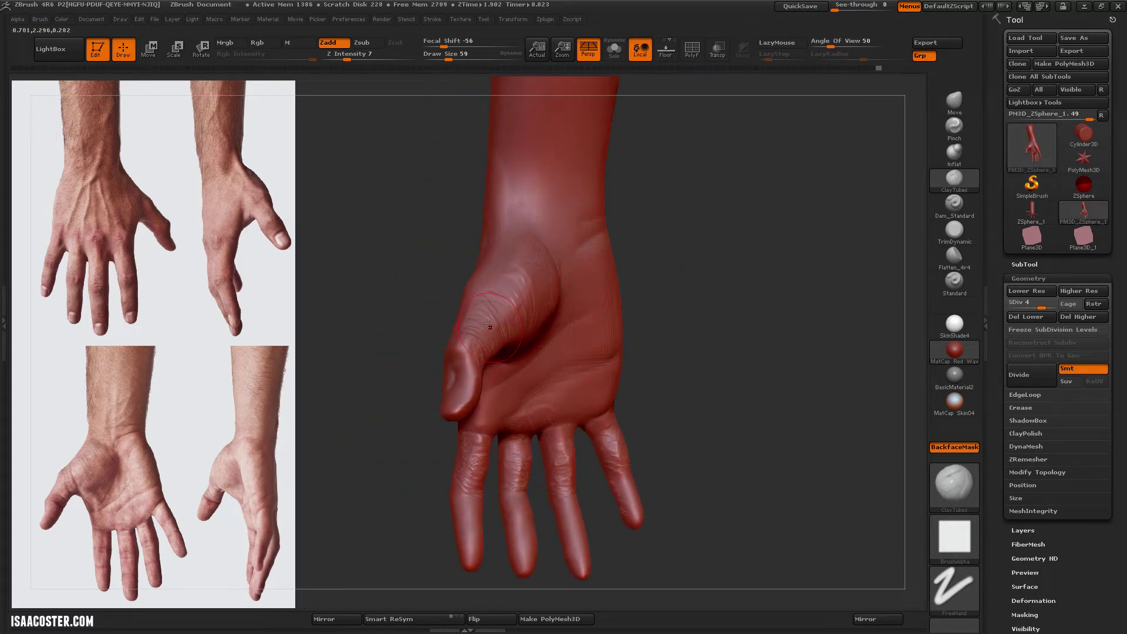
Refine the thumb and its knuckle with ClayTubes at draw sizes 59 and 30
mouse_move(489, 324)
left_mouse_down()
mouse_move(477, 342)
mouse_move(466, 257)
mouse_move(489, 383)
mouse_move(520, 356)
mouse_move(559, 361)
mouse_move(507, 379)
left_mouse_up()
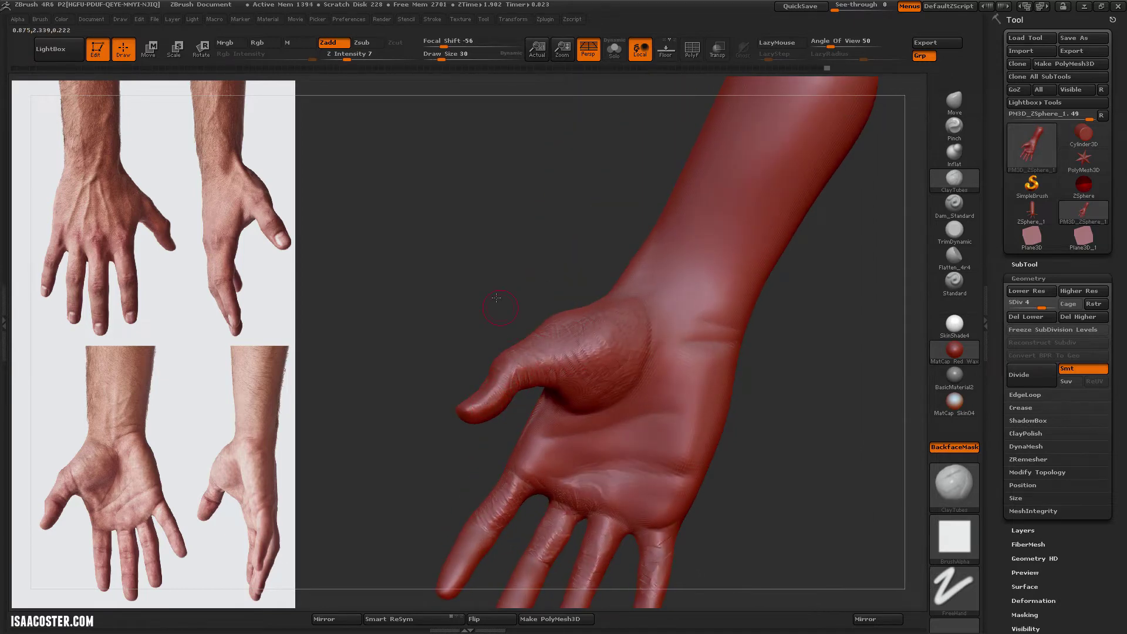
mouse_move(740, 382)
left_mouse_down()
mouse_move(704, 411)
mouse_move(647, 428)
mouse_move(670, 489)
mouse_move(666, 452)
left_mouse_up()
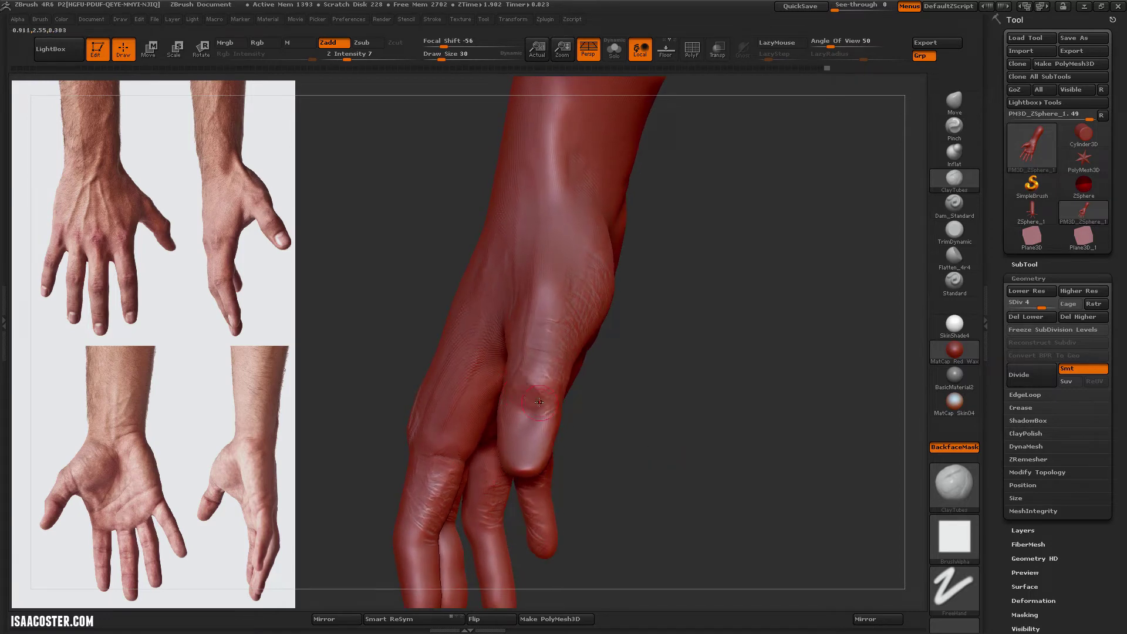
left_click_drag(622, 348, 541, 273)
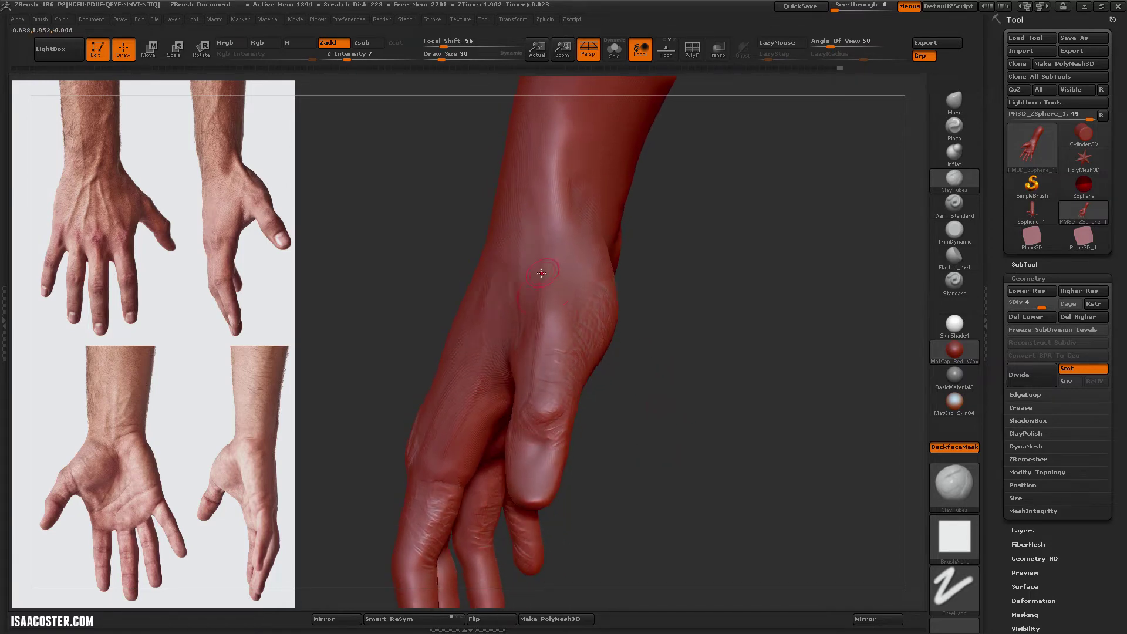
left_click_drag(629, 317, 838, 319)
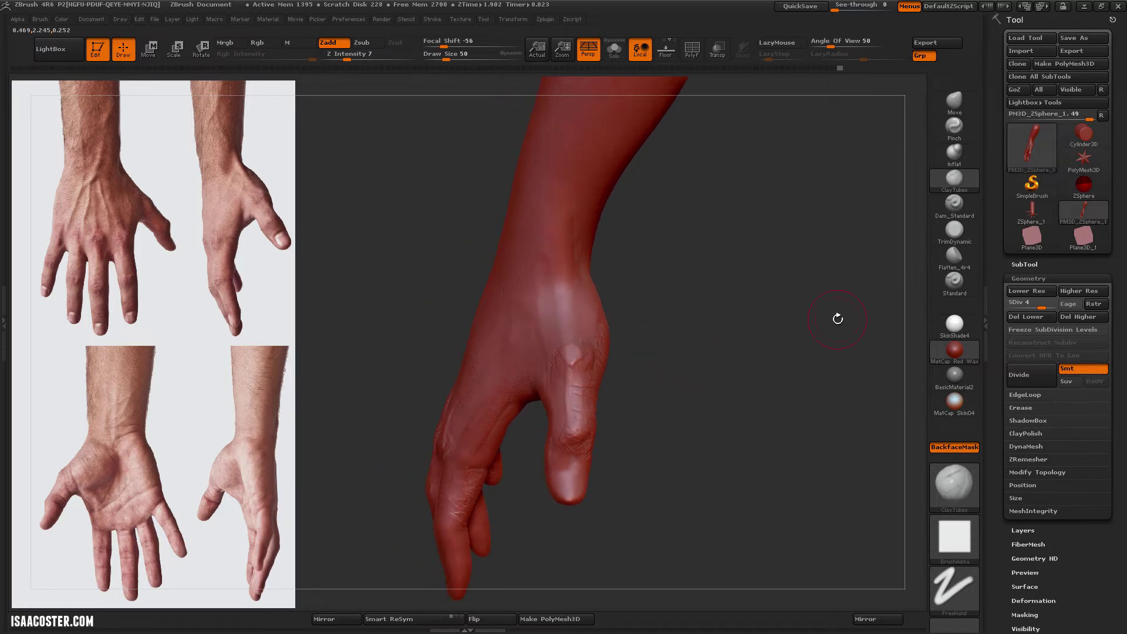
Define the tendons between the wrist and thumb with Dam_Standard at draw size 50, then smooth and flatten the area
left_click(955, 205)
left_click_drag(675, 305, 569, 289)
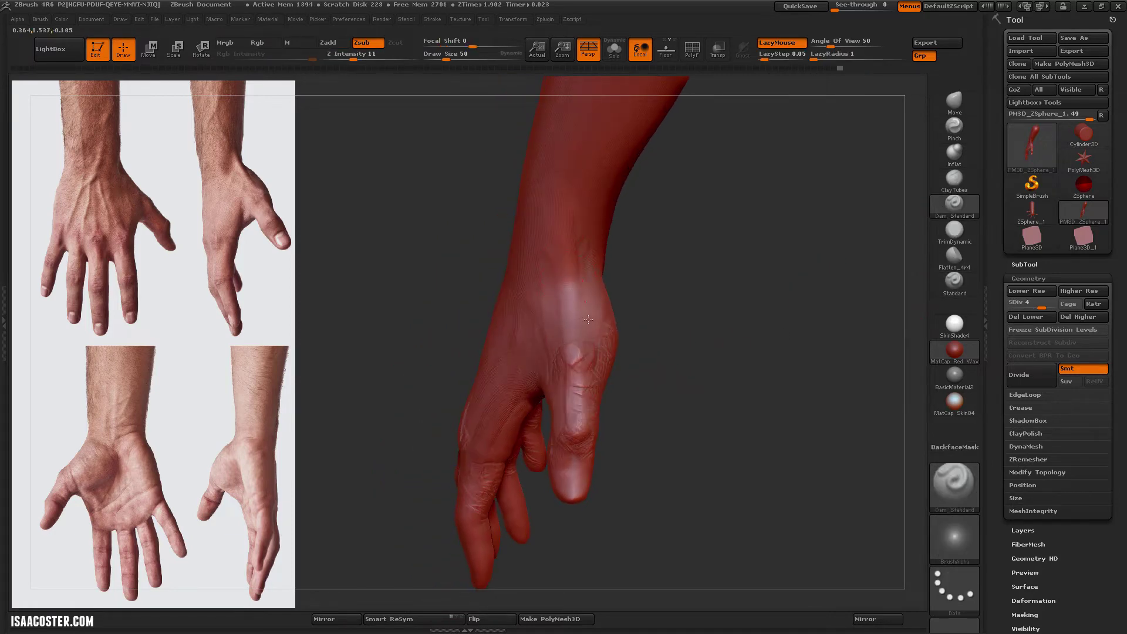
left_click_drag(623, 243, 545, 258)
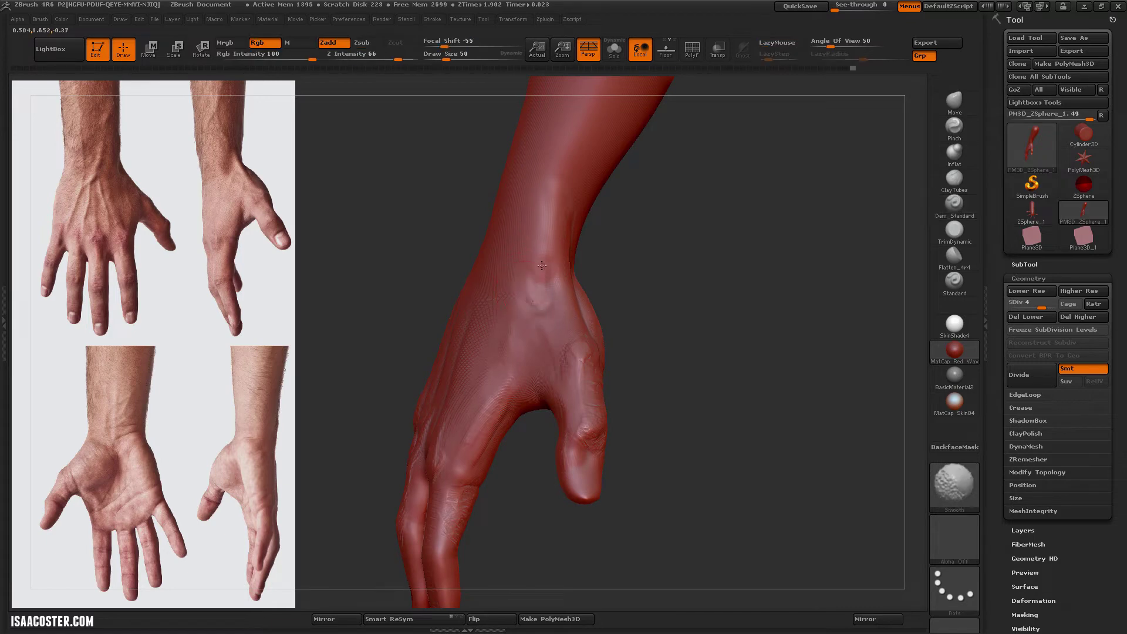
left_click_drag(646, 306, 579, 344)
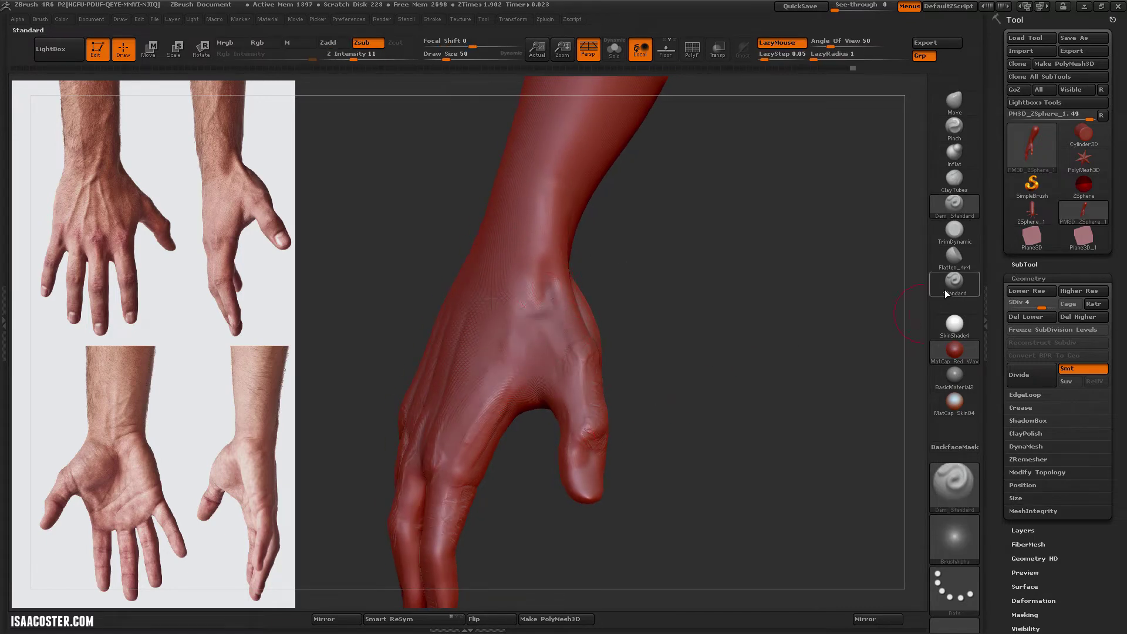
left_click(954, 258)
mouse_move(675, 264)
left_mouse_down()
mouse_move(771, 295)
mouse_move(699, 326)
left_mouse_up()
Adjust the wrist and thumb base silhouette with the Move brush at draw size 109
left_click(954, 101)
mouse_move(690, 371)
left_mouse_down()
mouse_move(737, 295)
mouse_move(722, 305)
left_mouse_up()
key("s")
left_click_drag(543, 260, 563, 260)
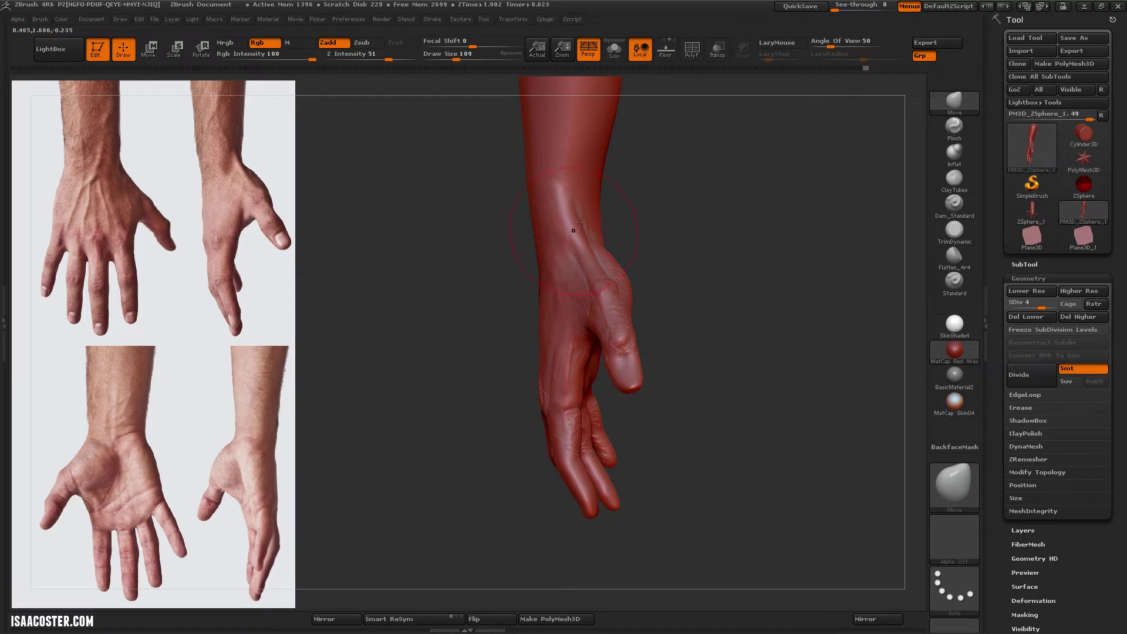
left_click_drag(731, 289, 725, 380)
Reshape the thumb with the Move brush at draw size 65
key("s")
mouse_move(638, 440)
left_mouse_down()
mouse_move(630, 435)
mouse_move(678, 435)
left_mouse_up()
key("s")
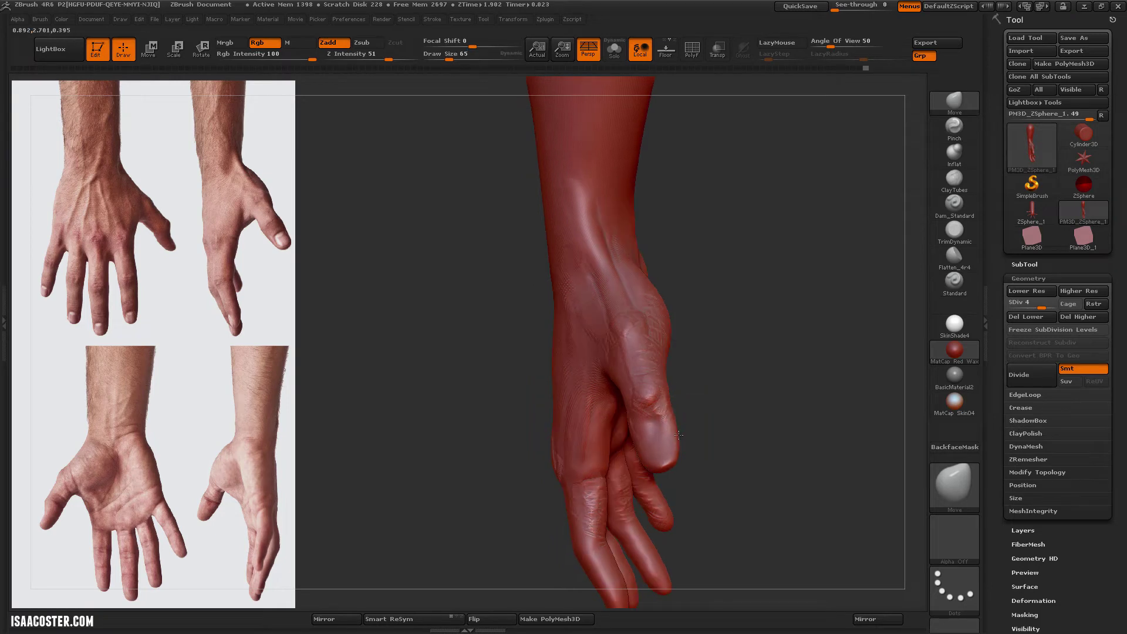
mouse_move(738, 402)
left_mouse_down()
mouse_move(826, 370)
mouse_move(811, 376)
mouse_move(793, 323)
mouse_move(652, 327)
left_mouse_up()
Raise the mesh to subdivision level 5 and flatten the thumb's planes with Flatten_4r4 at draw size 26
key("b")
key("f")
key("l")
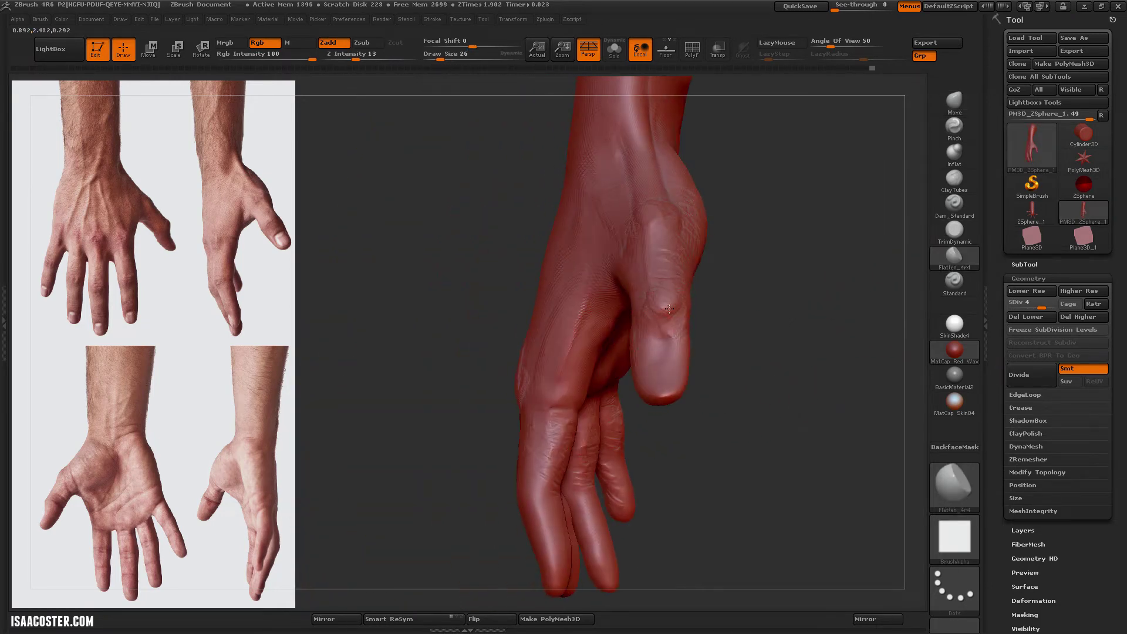
key("d")
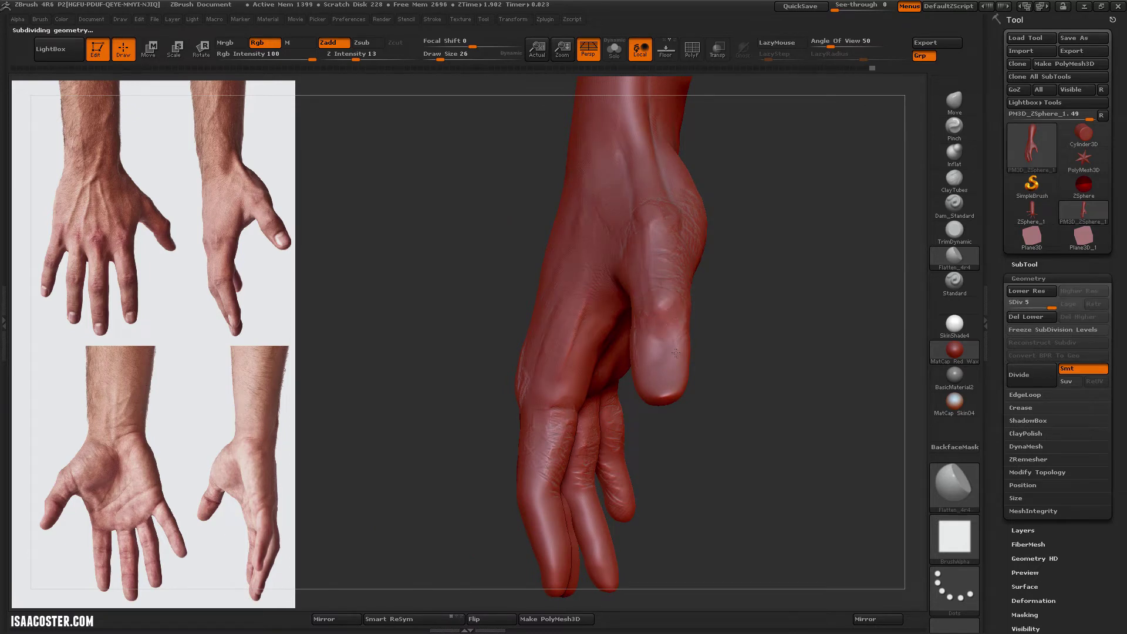
left_click_drag(676, 352, 634, 362)
left_click_drag(681, 397, 679, 367)
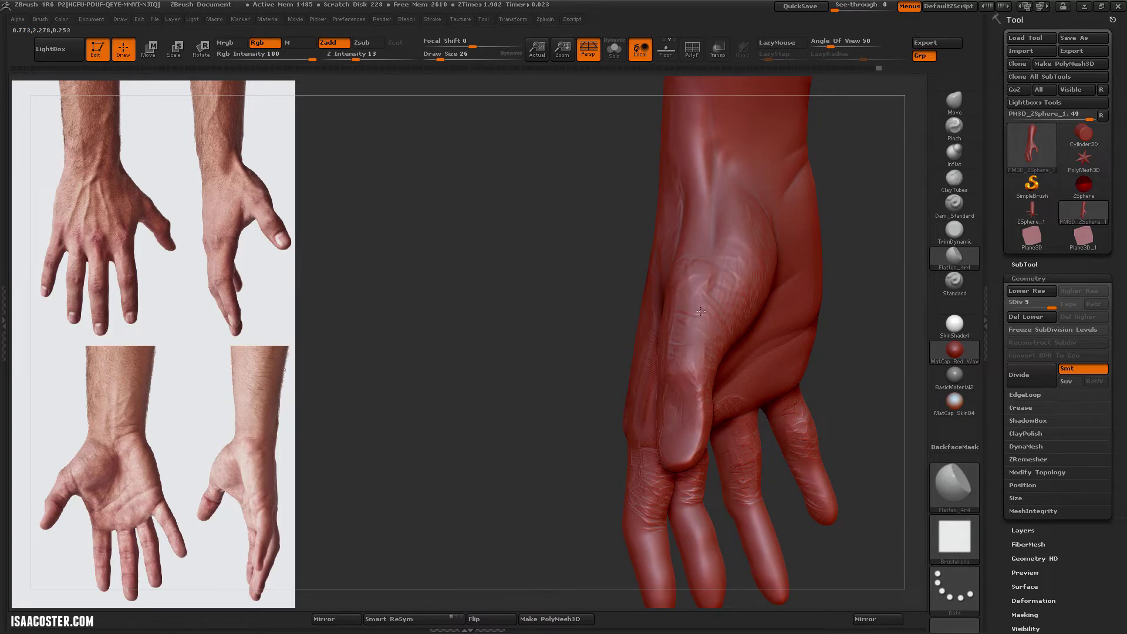
Flatten the planes of the thumb base, thumb web and wrist tendons with Flatten_4r4 at draw size 26
left_click_drag(686, 269, 665, 258)
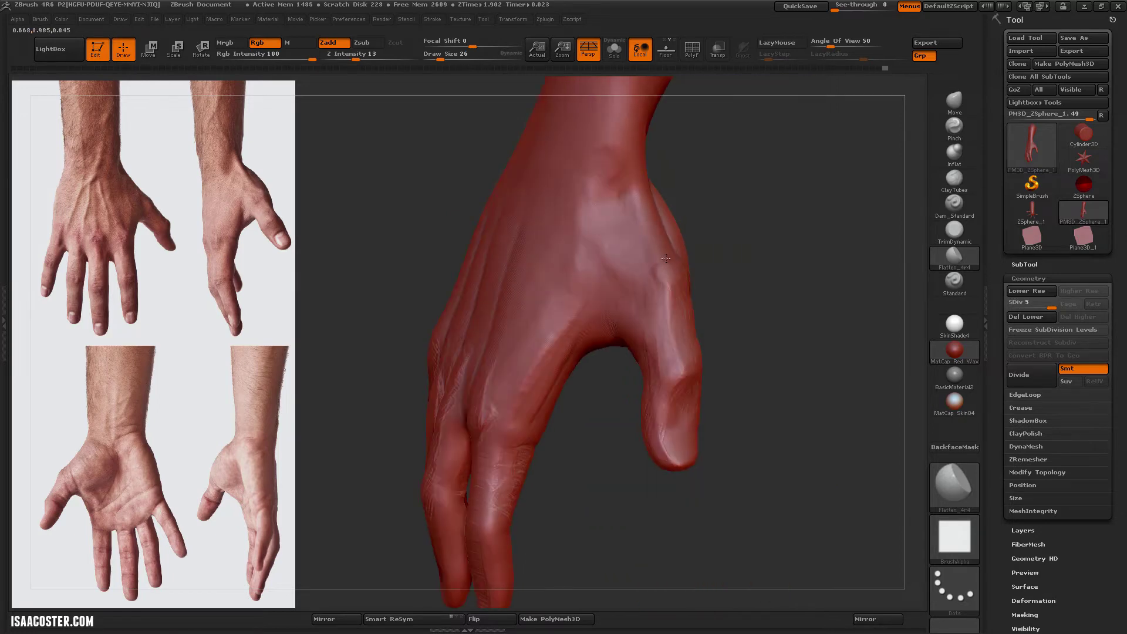
left_click_drag(707, 305, 712, 277)
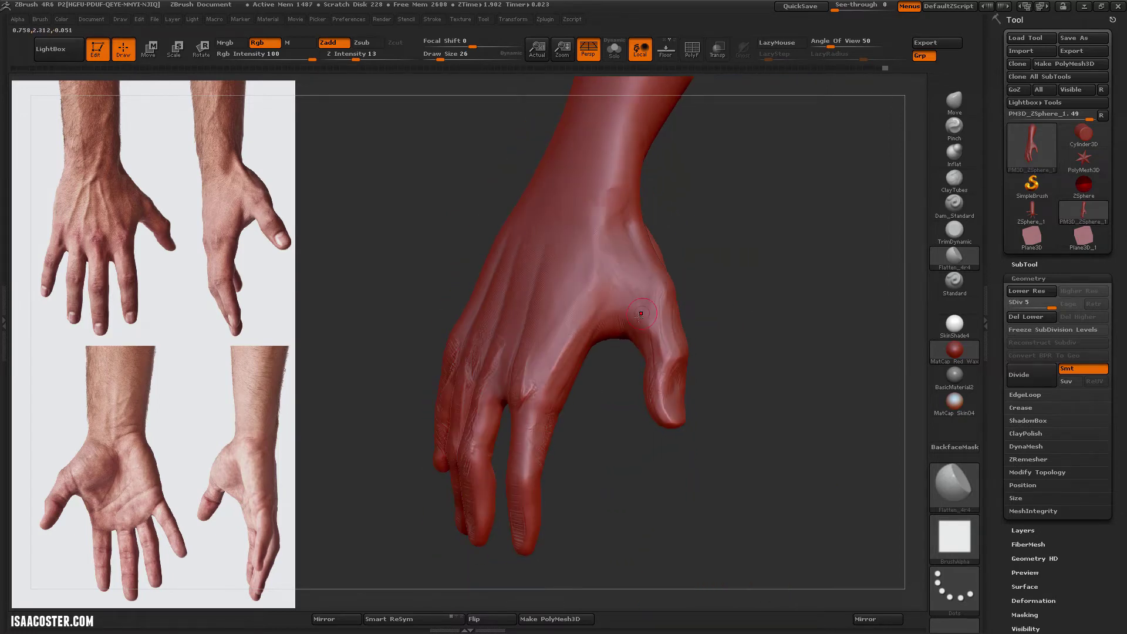
left_click_drag(656, 349, 634, 314)
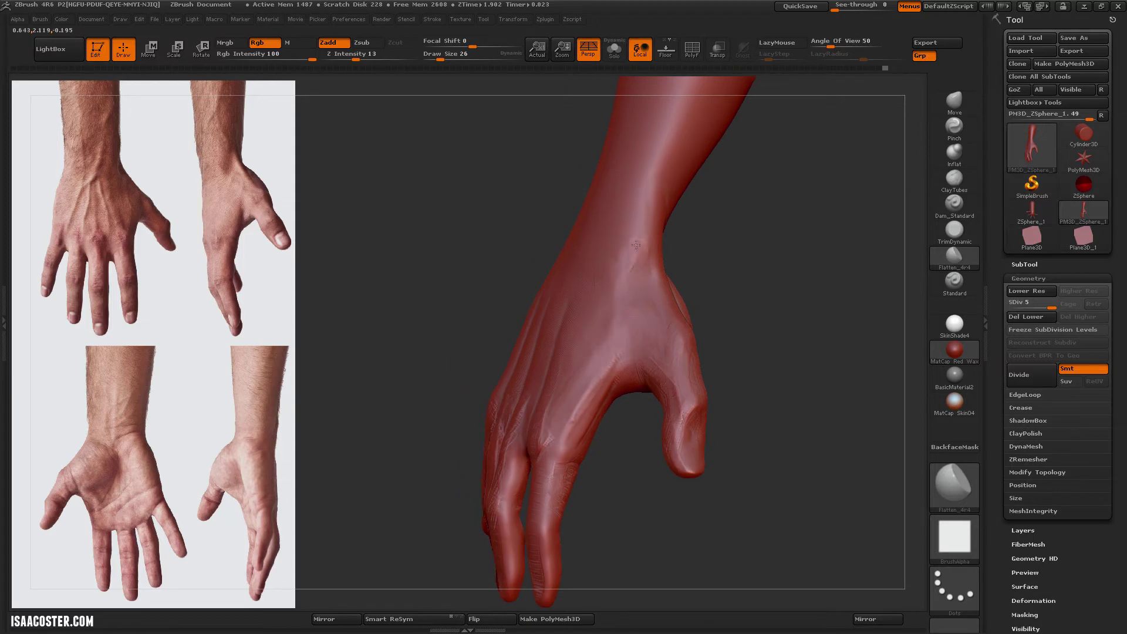
left_click_drag(636, 244, 690, 327)
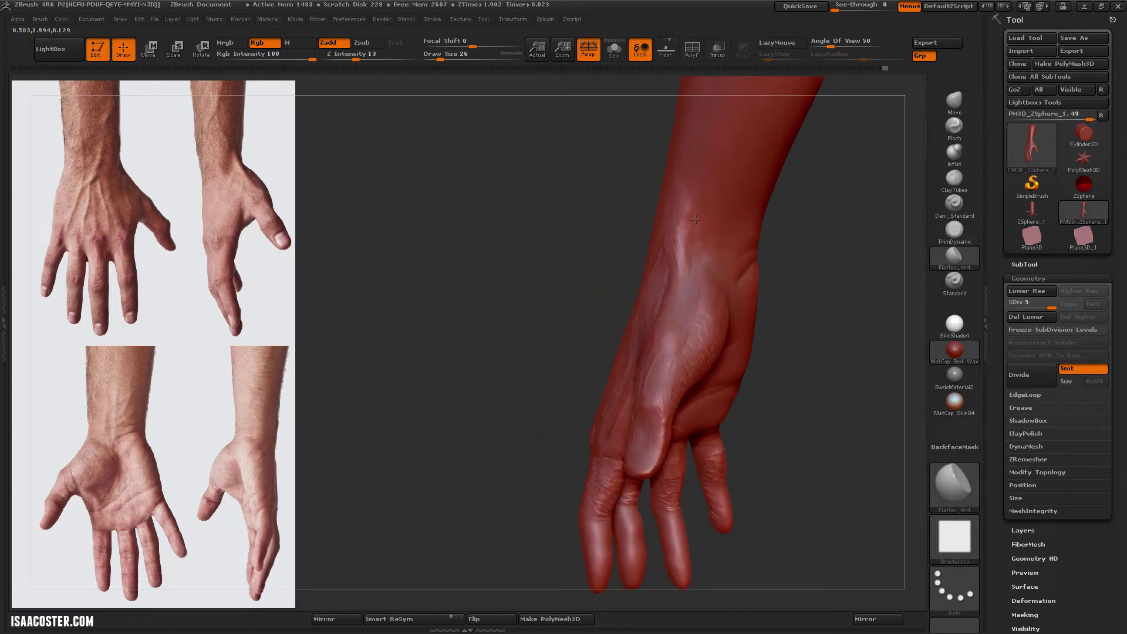
Flatten the planes of the palm and thumb base with Flatten_4r4 at draw size 50
left_click_drag(696, 263, 615, 387)
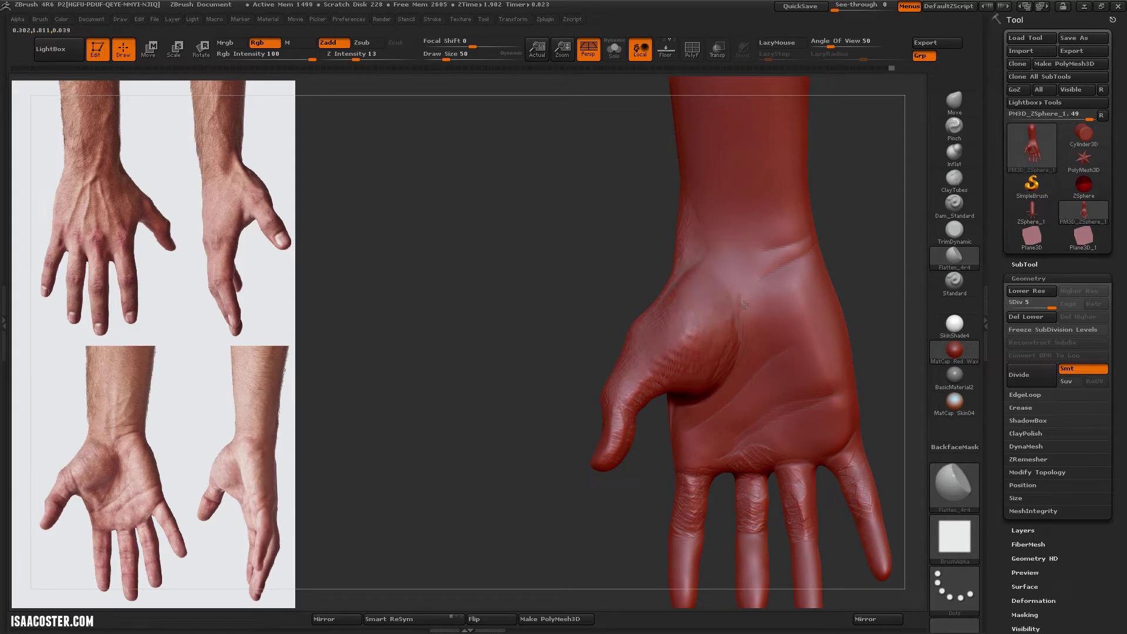
left_click_drag(681, 343, 624, 470)
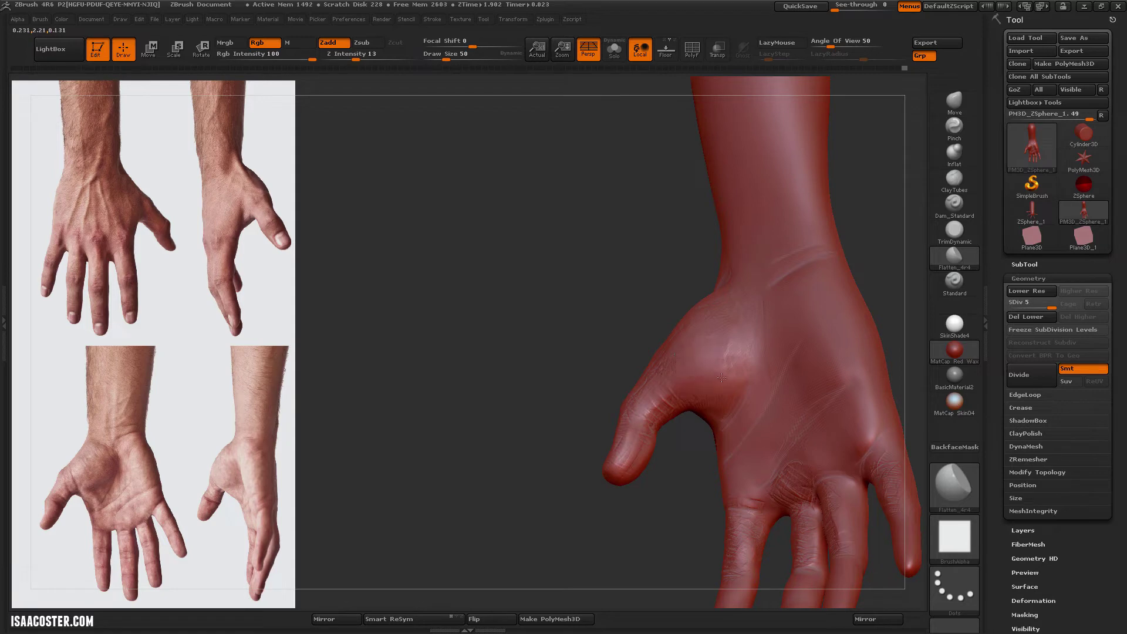
mouse_move(676, 487)
left_mouse_down()
mouse_move(811, 196)
mouse_move(826, 229)
mouse_move(915, 209)
left_mouse_up()
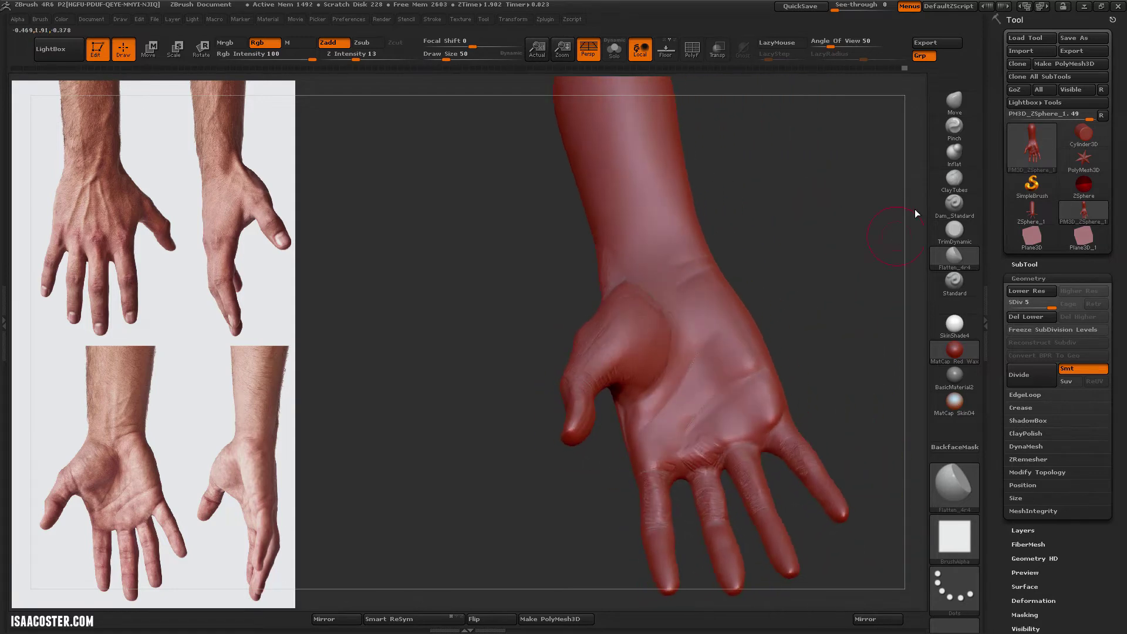
Reshape the palm-side silhouette of the hand and thumb with the Move brush at draw sizes 122, 62 and 82
left_click(957, 102)
key("s")
left_click_drag(742, 327, 749, 327)
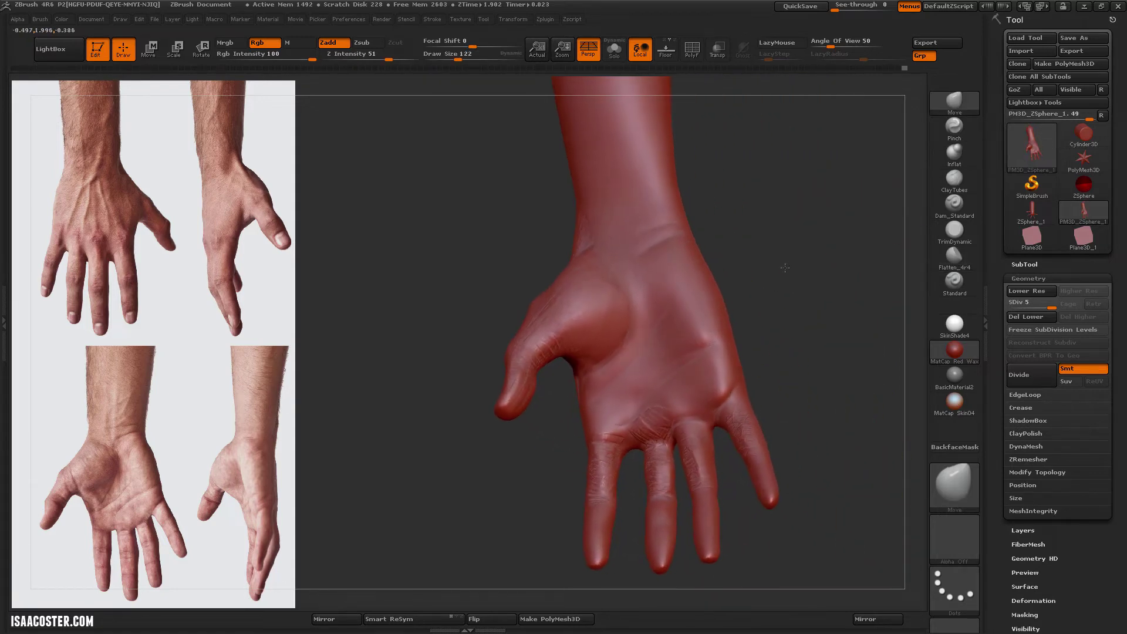
mouse_move(593, 464)
left_mouse_down()
mouse_move(528, 472)
mouse_move(503, 461)
left_mouse_up()
key("s")
left_click(469, 457)
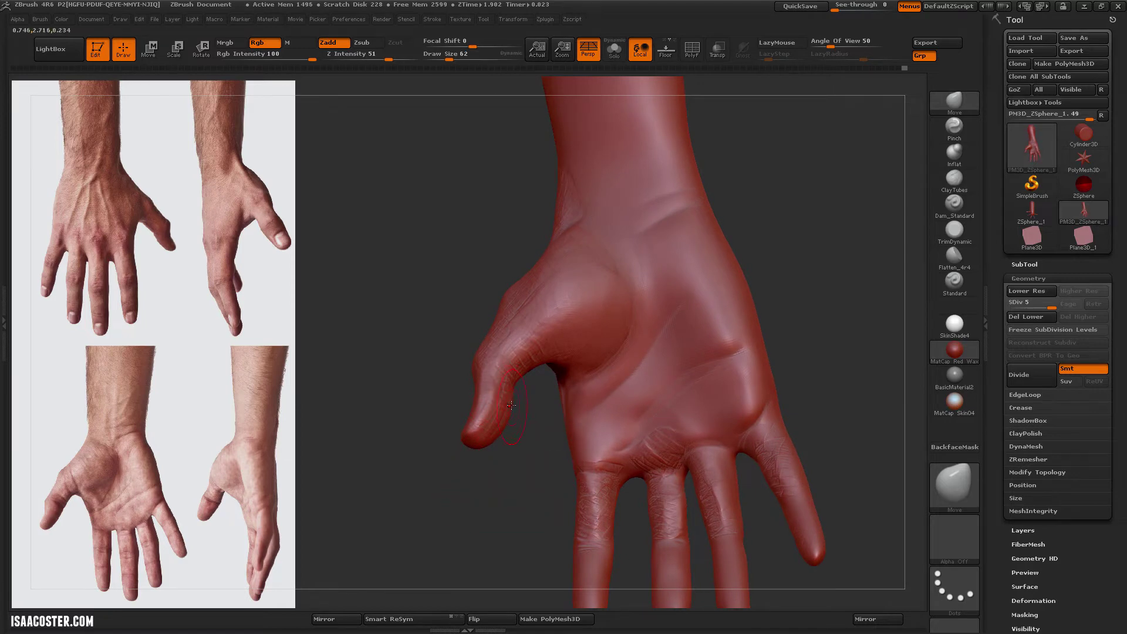
left_click_drag(477, 299, 474, 296)
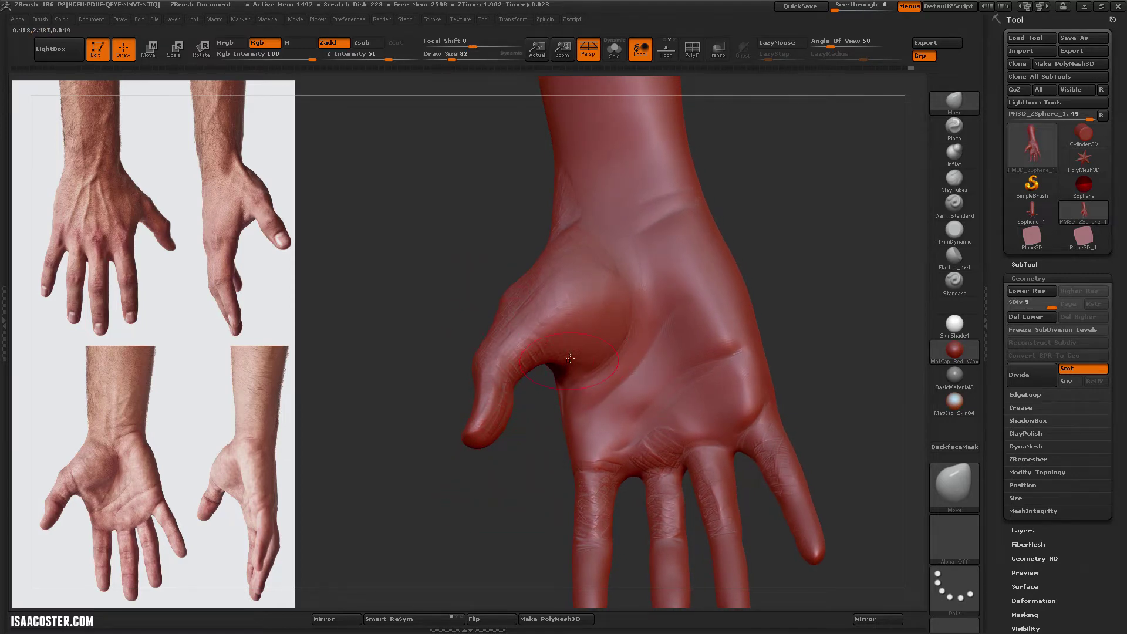
Build up the pads of the palm below the fingers and along the outer edge with ClayTubes at draw sizes 78 and 59
left_click(955, 178)
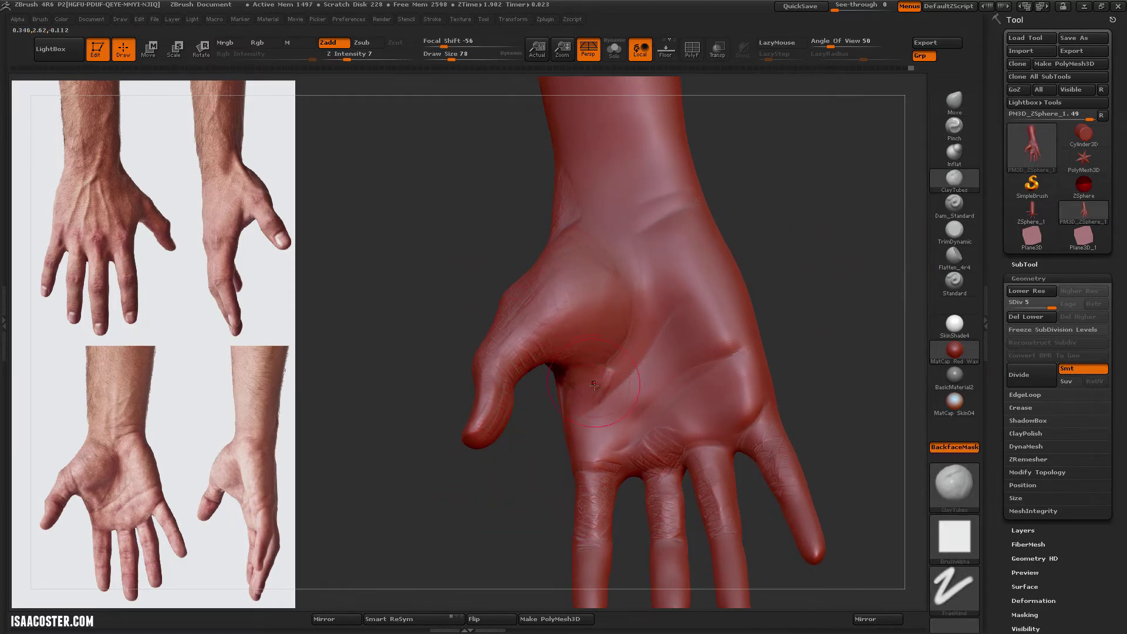
left_click_drag(799, 291, 791, 276)
mouse_move(640, 320)
left_mouse_down()
mouse_move(617, 370)
mouse_move(622, 399)
left_mouse_up()
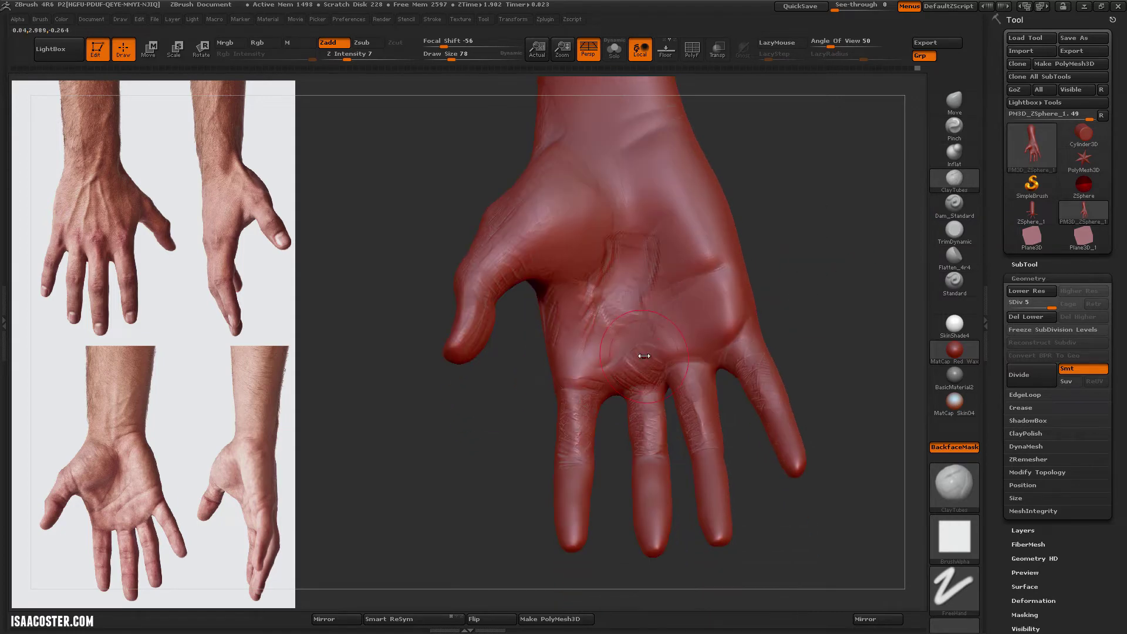
mouse_move(822, 364)
left_mouse_down()
mouse_move(642, 352)
mouse_move(636, 374)
left_mouse_up()
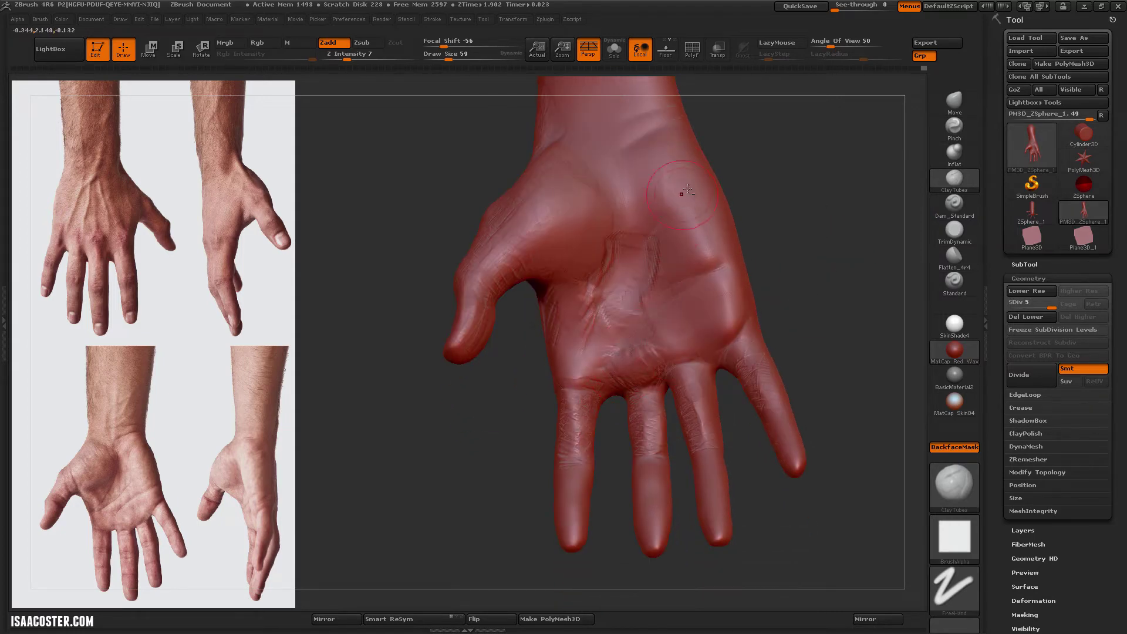
left_click_drag(763, 270, 701, 188)
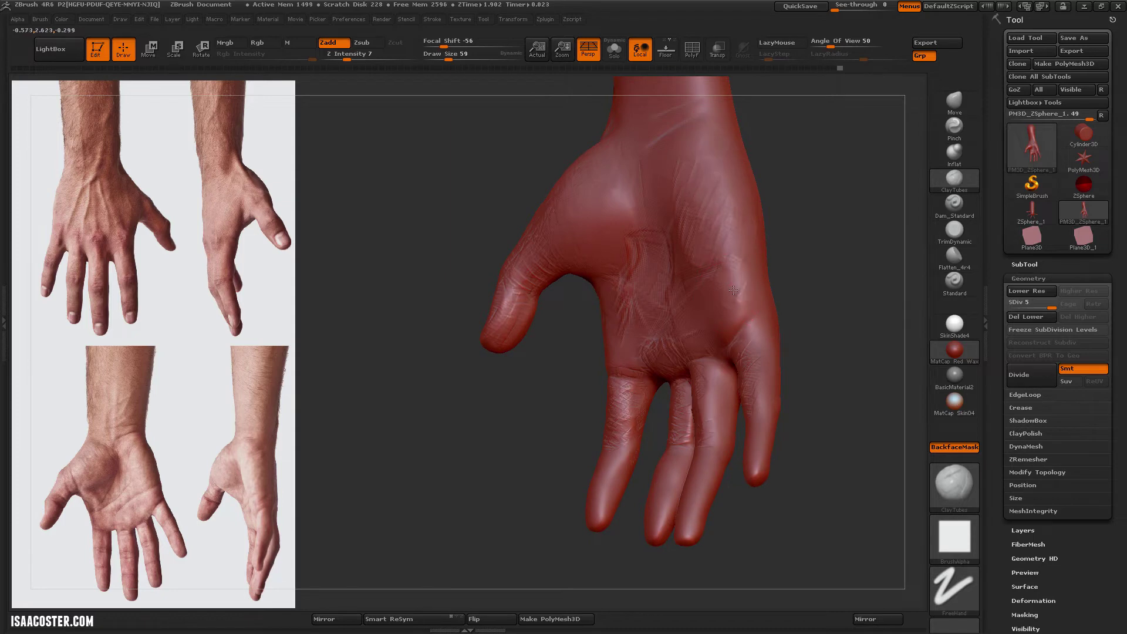
left_click_drag(734, 291, 731, 311)
mouse_move(810, 272)
left_mouse_down()
mouse_move(811, 323)
mouse_move(816, 307)
left_mouse_up()
Carve the tendon grooves along the inner wrist and forearm with Dam_Standard at draw size 82
key("b")
key("d")
key("s")
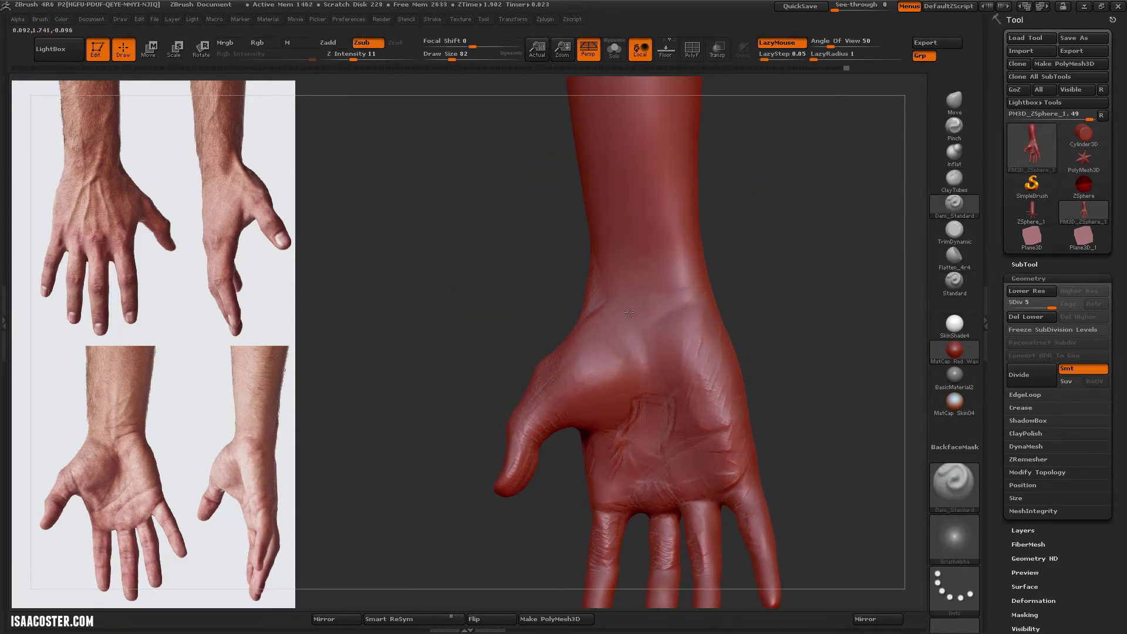
left_click_drag(612, 144, 631, 230)
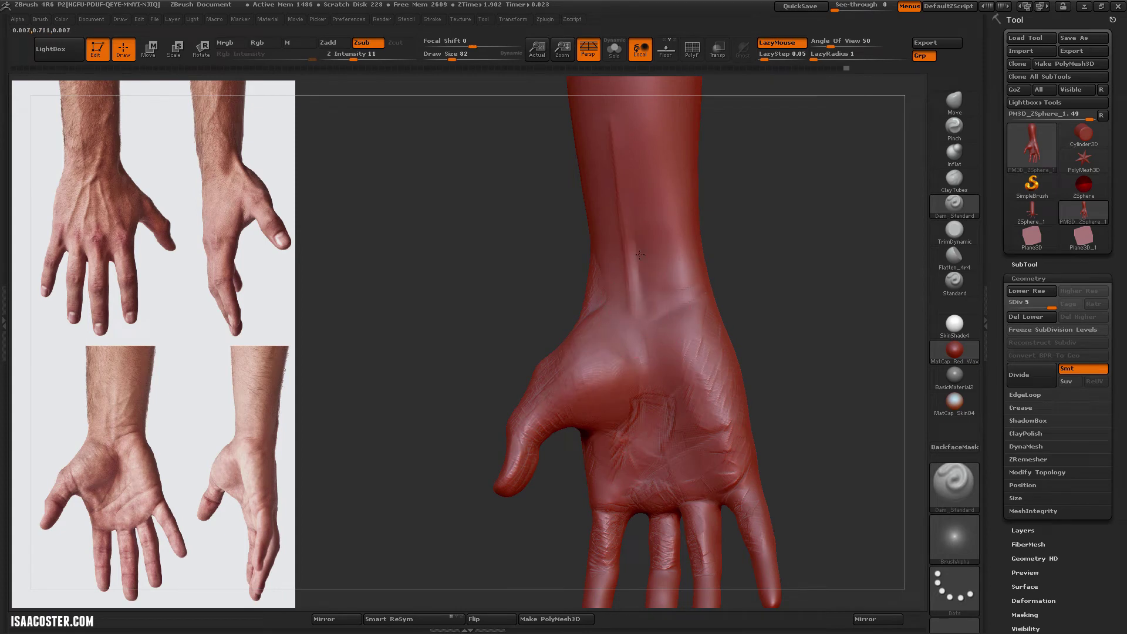
left_click_drag(667, 311, 658, 298)
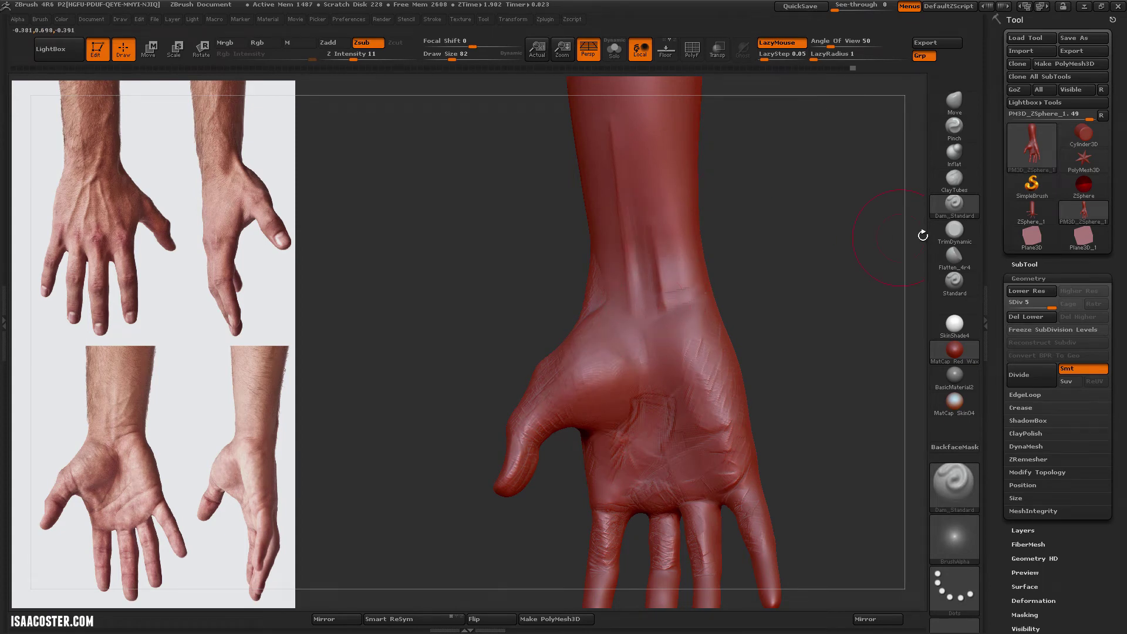
Flatten the inner wrist tendons and the rough palm forms with Flatten_4r4 at draw size 42
left_click(955, 254)
left_click(778, 259)
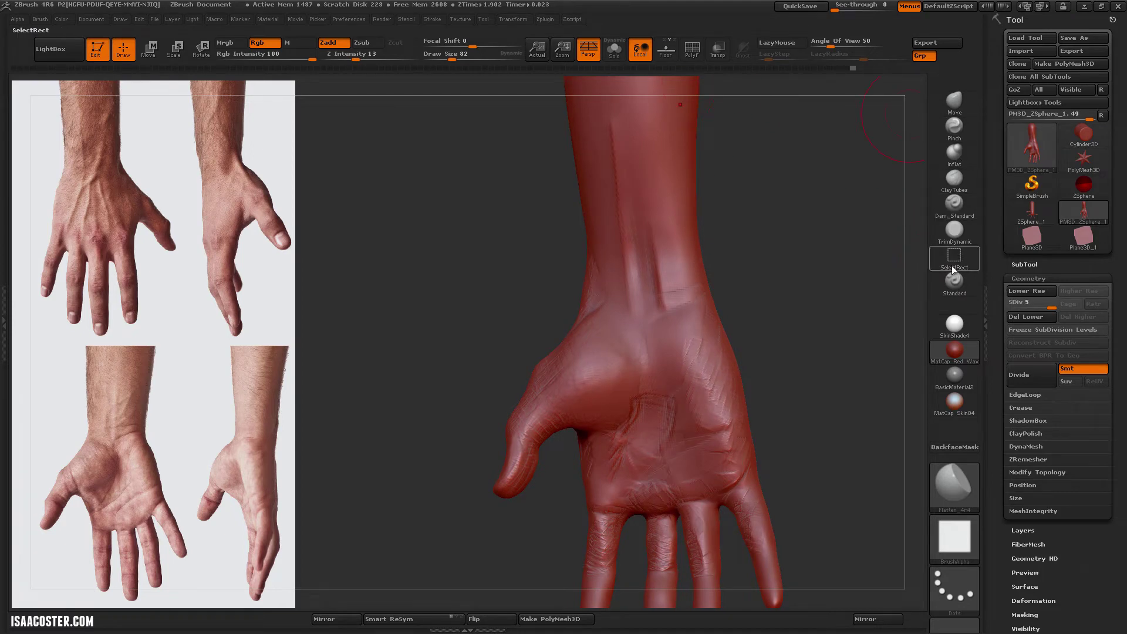
left_click(963, 232)
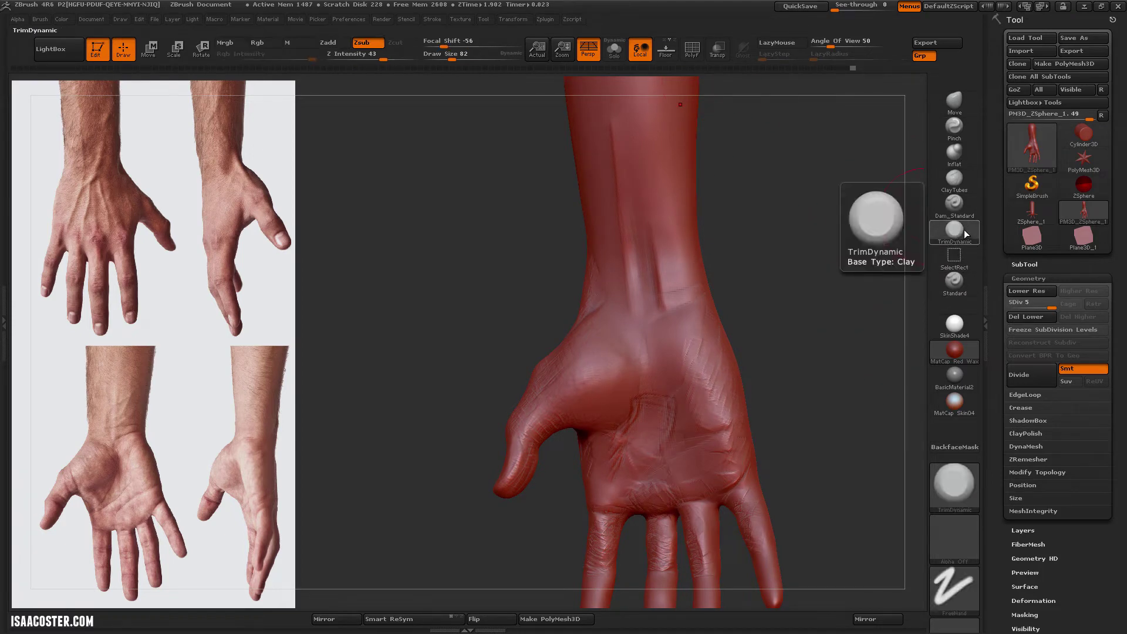
key("b")
type("fl")
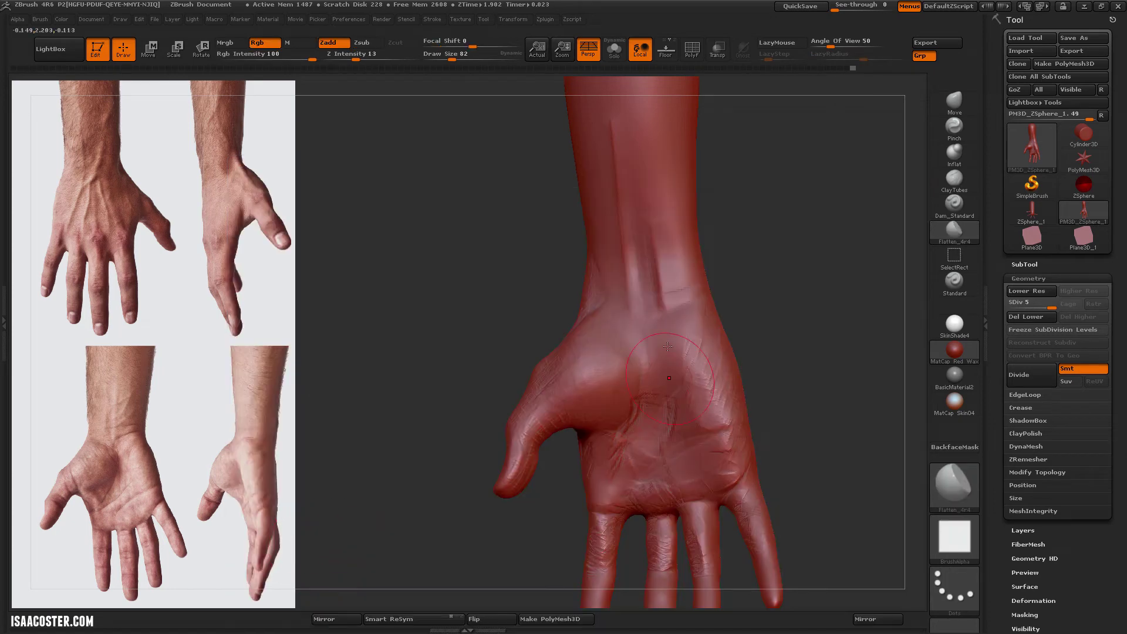
type("s42")
key("Return")
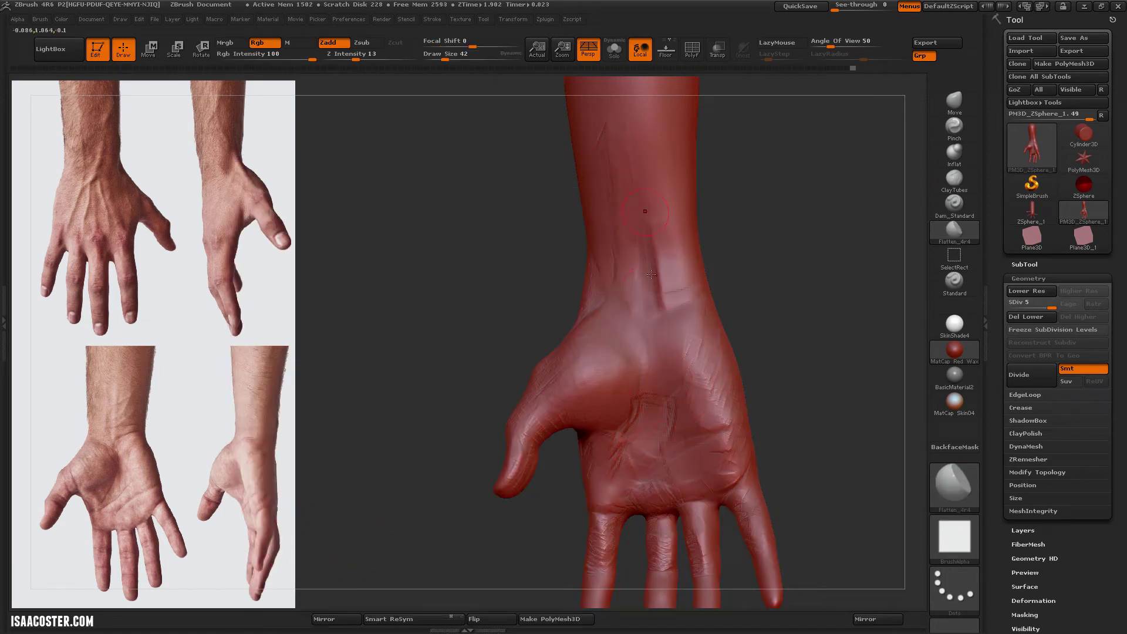
left_click_drag(814, 315, 612, 406)
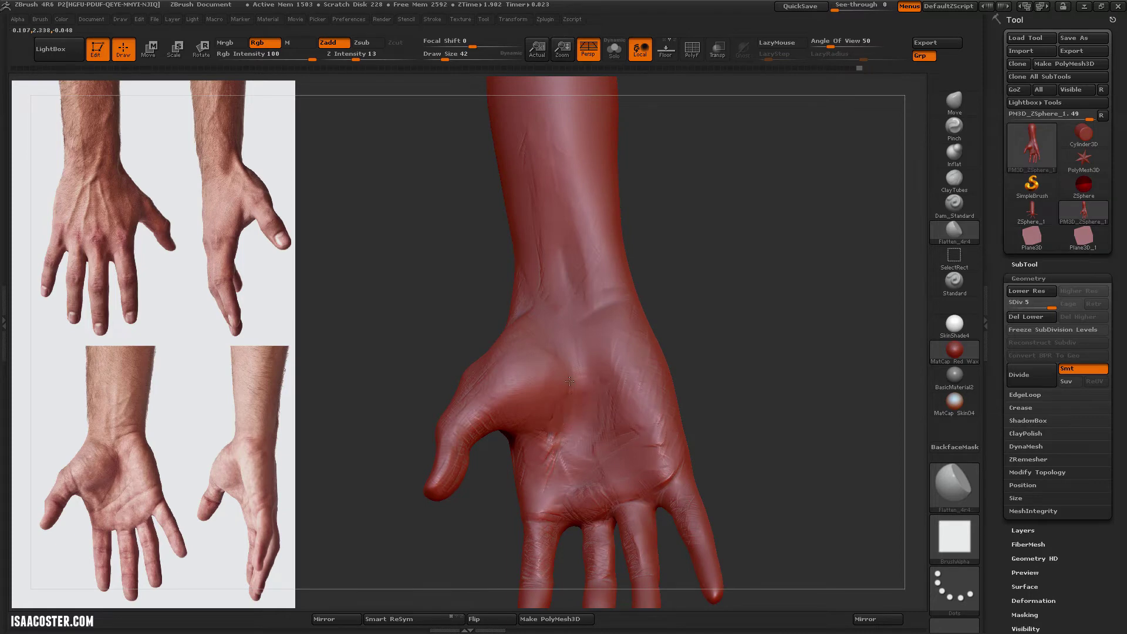
left_click_drag(634, 377, 545, 433)
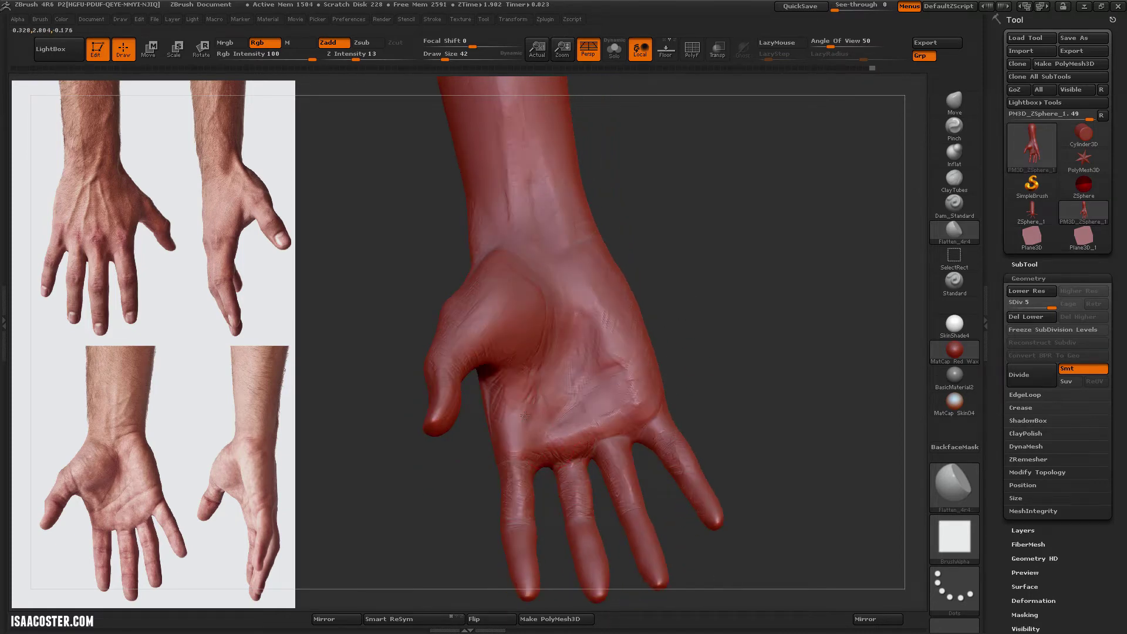
Rework the palm's center and the pads under the fingers with ClayTubes at draw size 53
mouse_move(683, 378)
left_mouse_down()
mouse_move(713, 307)
mouse_move(740, 349)
mouse_move(702, 297)
mouse_move(660, 287)
mouse_move(742, 266)
mouse_move(781, 219)
mouse_move(828, 208)
mouse_move(599, 245)
mouse_move(715, 239)
mouse_move(763, 272)
mouse_move(799, 235)
left_mouse_up()
key("b")
key("d")
key("s")
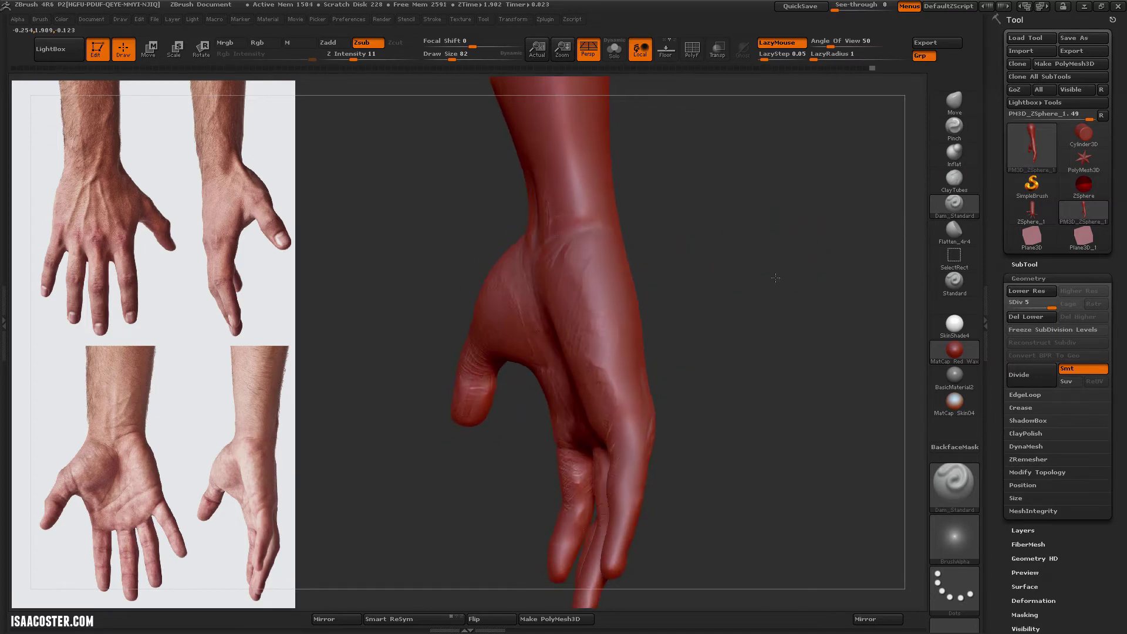
left_click(953, 182)
mouse_move(740, 305)
left_mouse_down()
mouse_move(546, 276)
mouse_move(577, 409)
left_mouse_up()
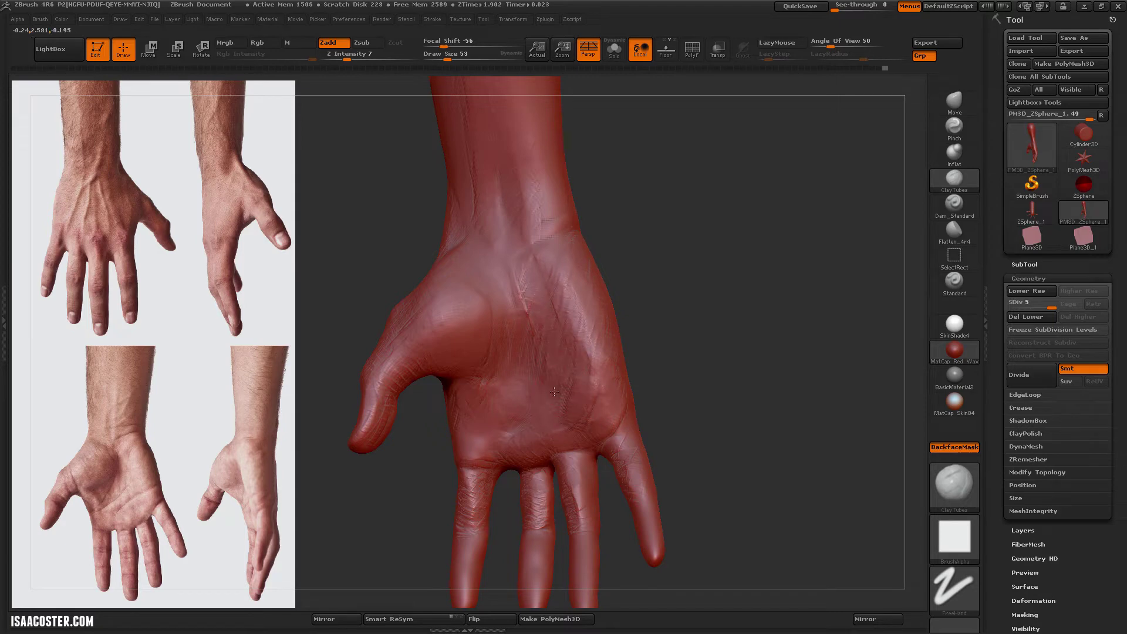
left_click_drag(540, 340, 557, 407)
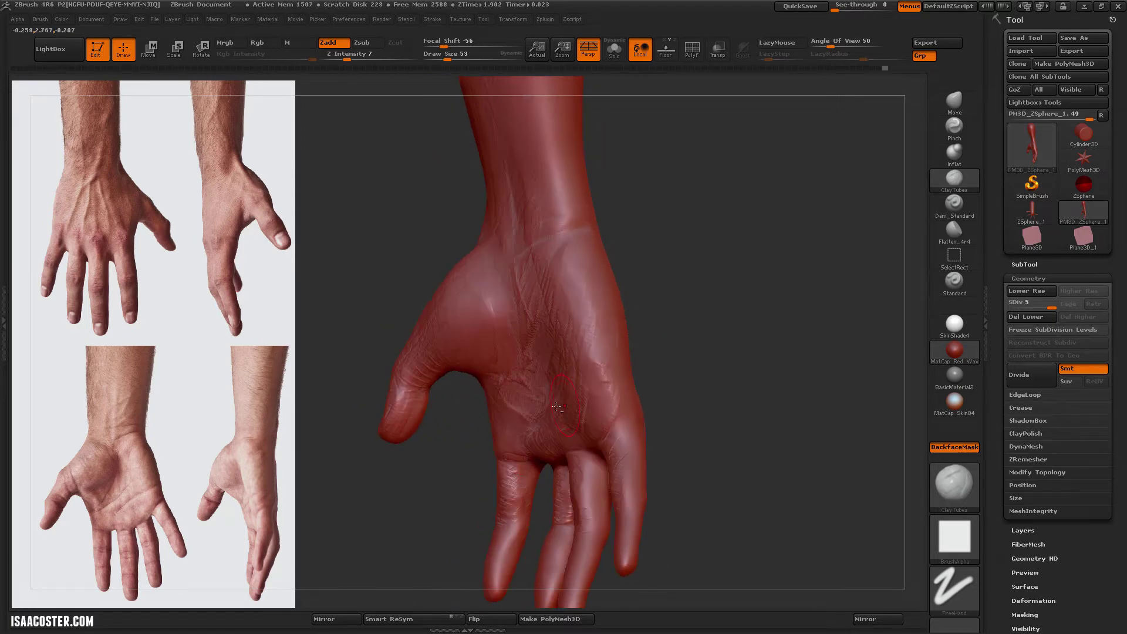
mouse_move(591, 351)
left_mouse_down()
mouse_move(557, 283)
mouse_move(584, 282)
mouse_move(620, 405)
left_mouse_up()
mouse_move(664, 376)
left_mouse_down()
mouse_move(712, 296)
mouse_move(628, 382)
left_mouse_up()
mouse_move(681, 345)
left_mouse_down("alt")
mouse_move(612, 362)
mouse_move(560, 355)
mouse_move(533, 314)
mouse_move(518, 324)
mouse_move(522, 284)
mouse_move(543, 347)
mouse_move(498, 396)
mouse_move(496, 434)
mouse_move(535, 416)
mouse_move(608, 419)
mouse_move(528, 465)
mouse_move(541, 507)
mouse_move(593, 511)
left_mouse_up("alt")
Flatten the palm and finger bases with Flatten_4r4 at draw size 53, and undo the last strokes
left_click(955, 231)
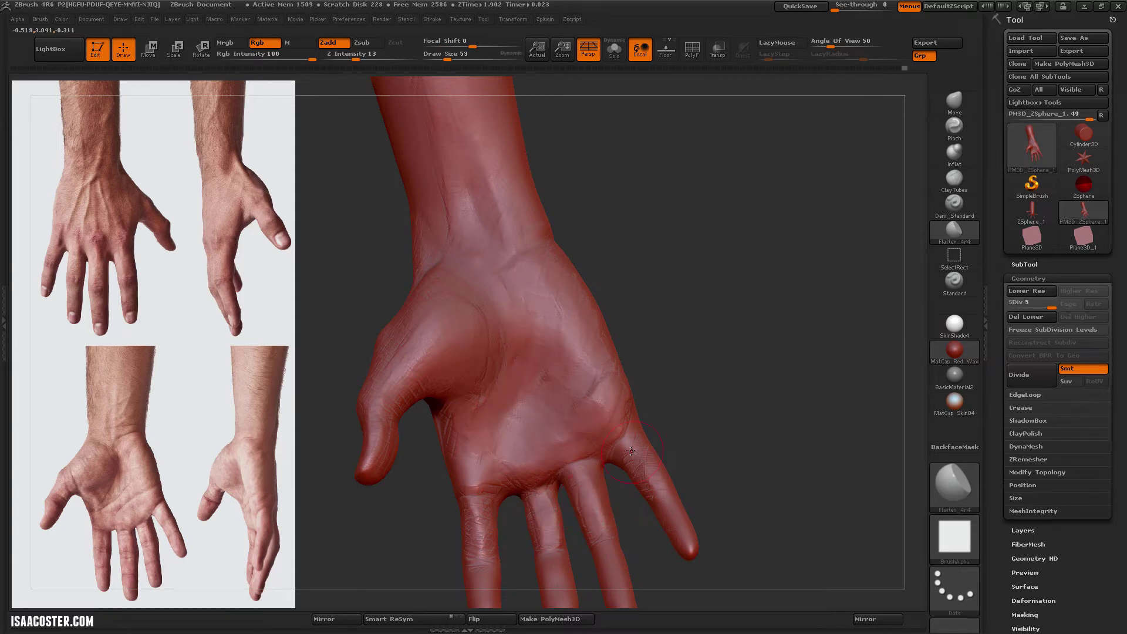
left_click_drag(481, 524, 487, 487)
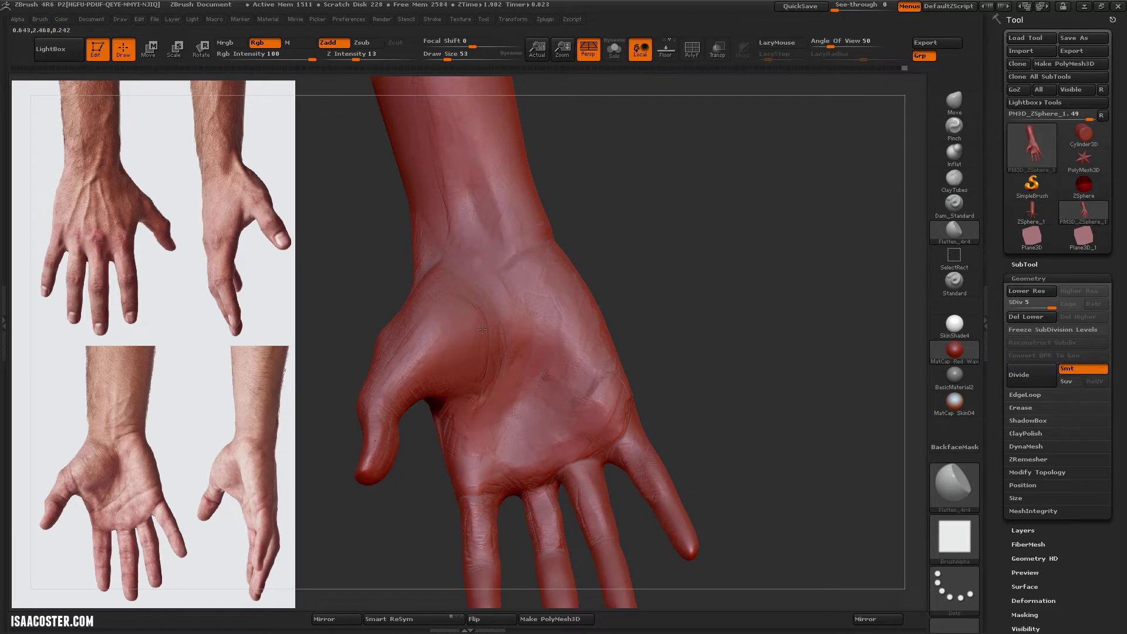
left_click_drag(676, 305, 455, 340)
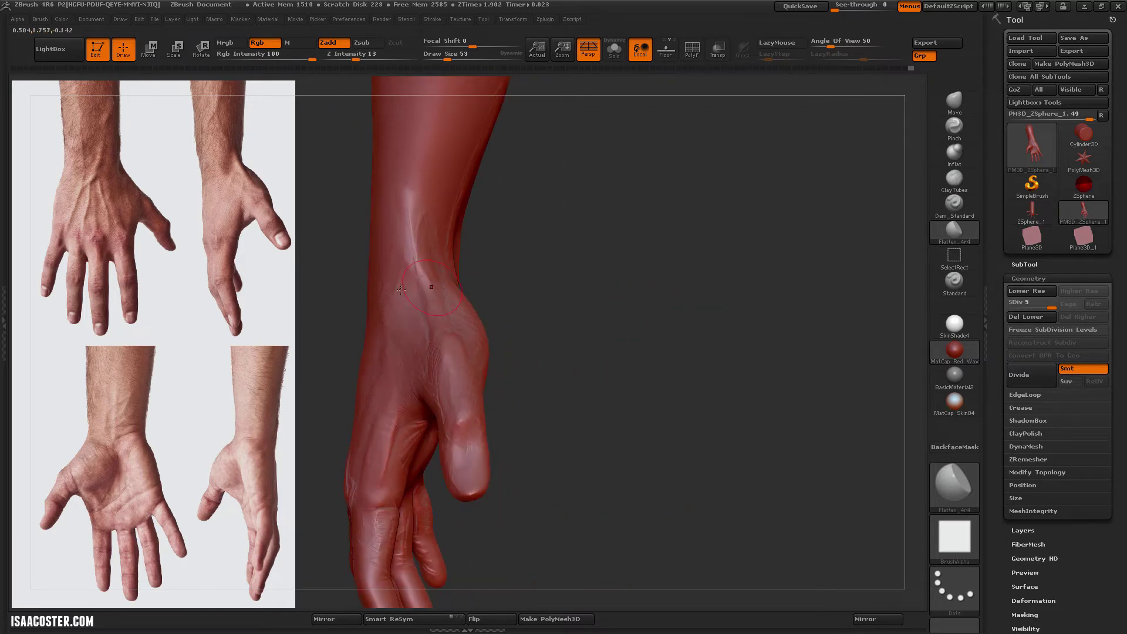
key("ctrl+z")
key("ctrl+z")
key("ctrl+z")
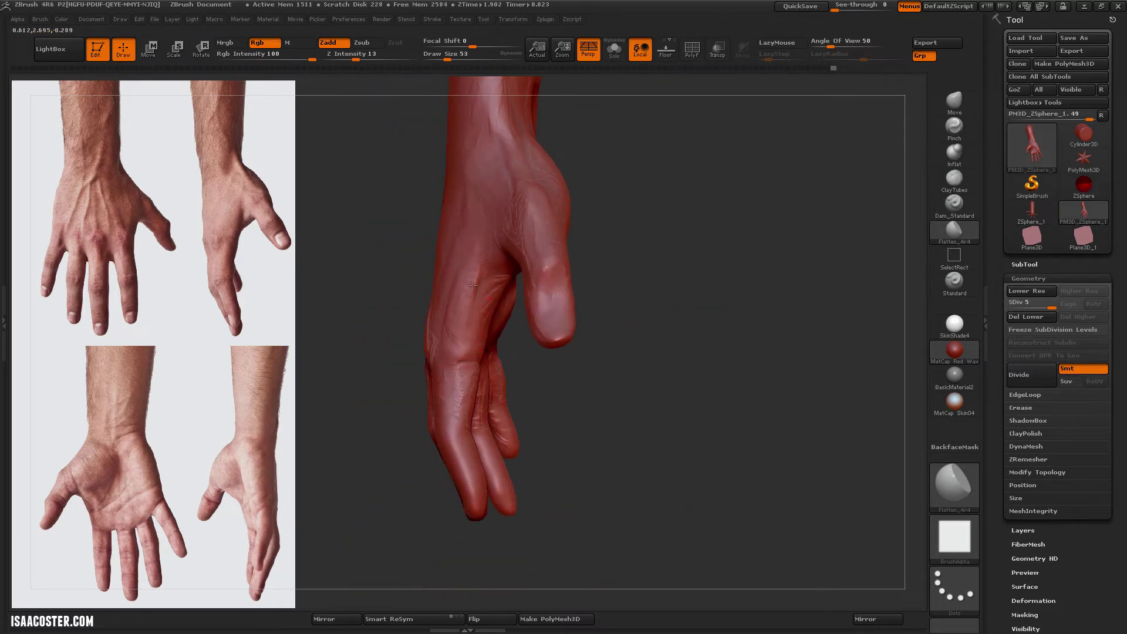
Flatten the knuckles and the backs of the fingers with Flatten_4r4 at draw size 26
mouse_move(682, 284)
left_mouse_down()
mouse_move(787, 277)
mouse_move(740, 300)
mouse_move(510, 324)
mouse_move(525, 364)
left_mouse_up()
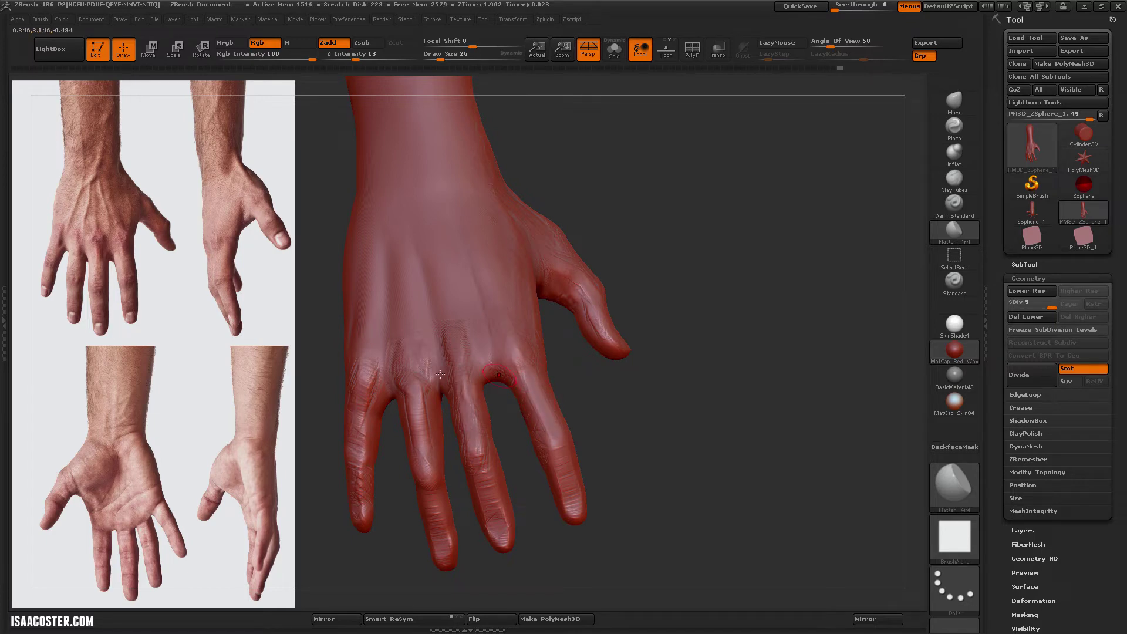
left_click_drag(467, 409, 457, 410)
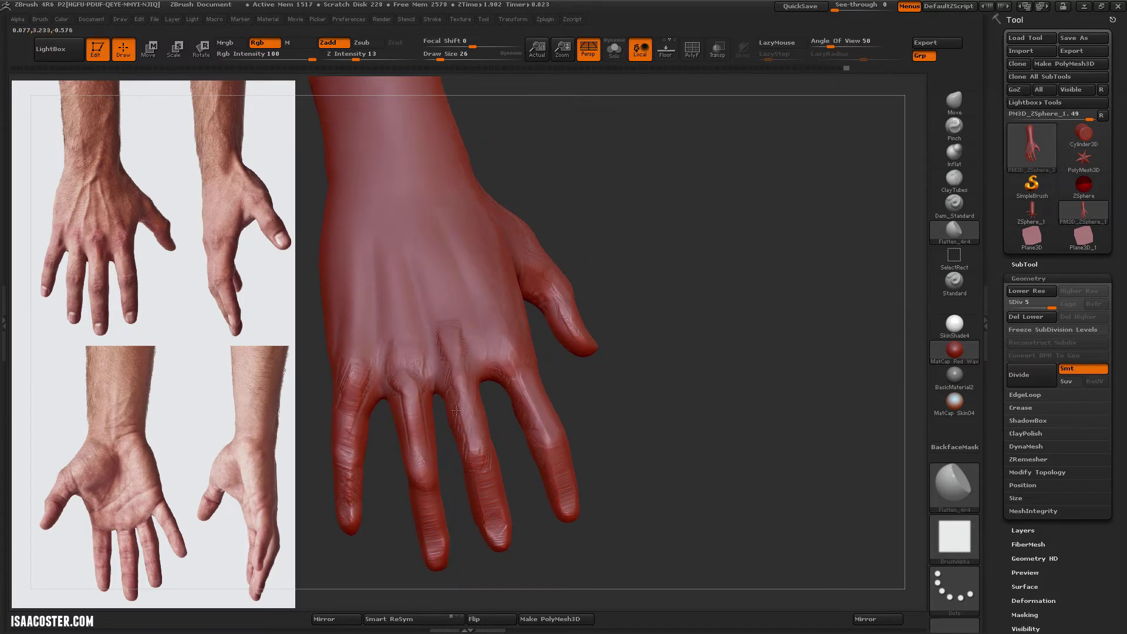
left_click_drag(480, 459, 484, 443)
left_click_drag(455, 387, 464, 355)
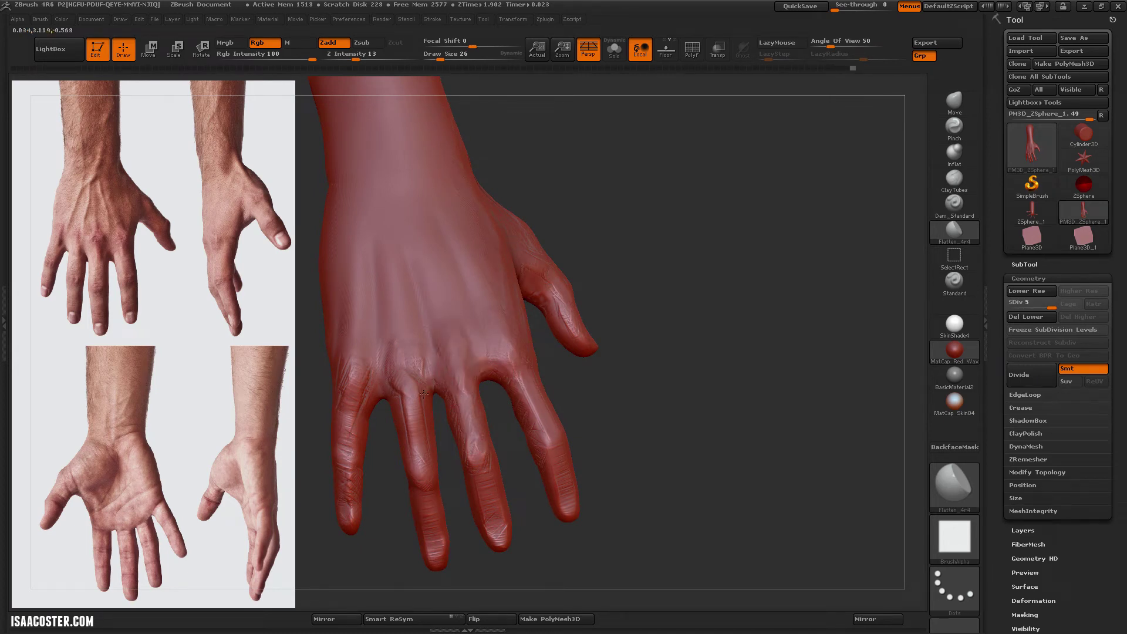
left_click_drag(617, 384, 667, 373)
left_click_drag(584, 370, 597, 415)
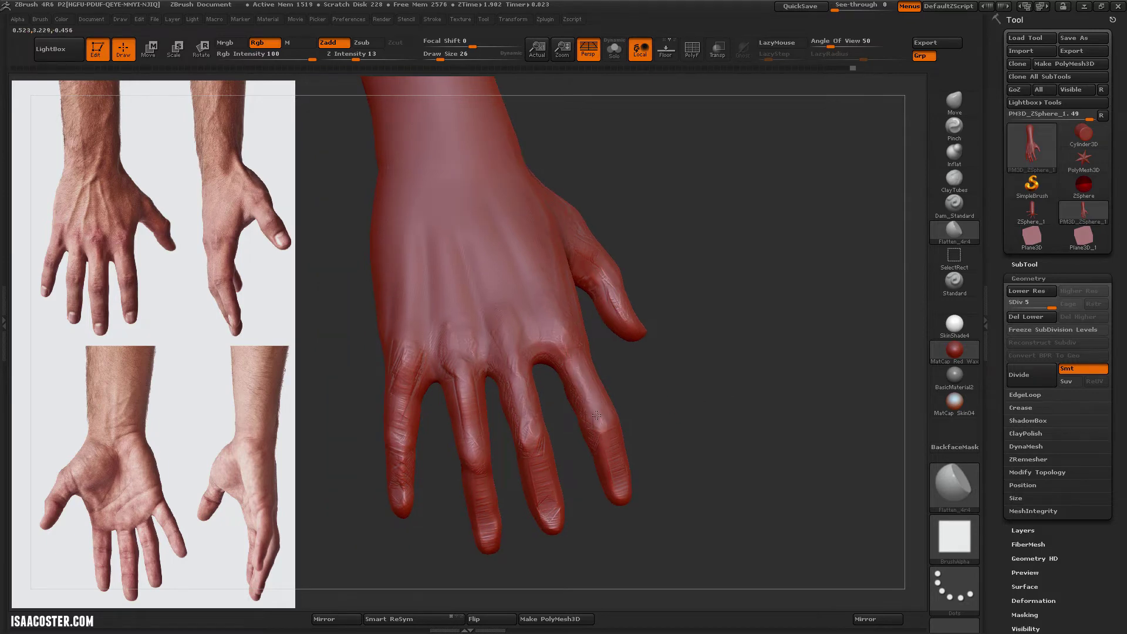
Build up the undersides of the fingers and the palm with ClayTubes at draw size 39
left_click(955, 178)
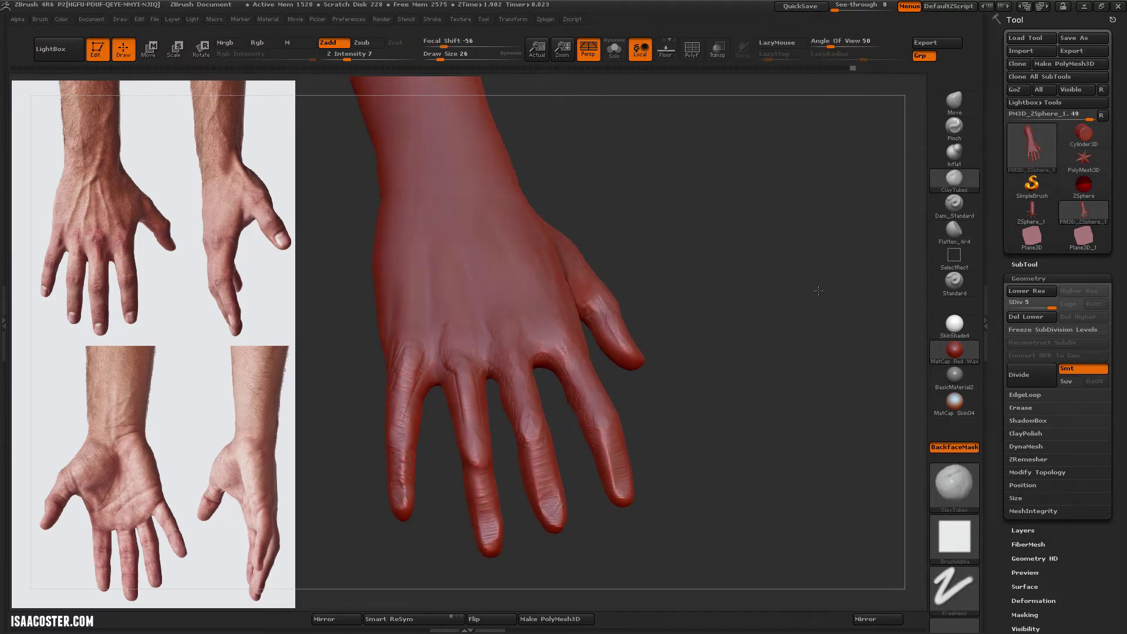
mouse_move(869, 329)
left_mouse_down()
mouse_move(829, 181)
mouse_move(537, 394)
left_mouse_up()
key("bracketright")
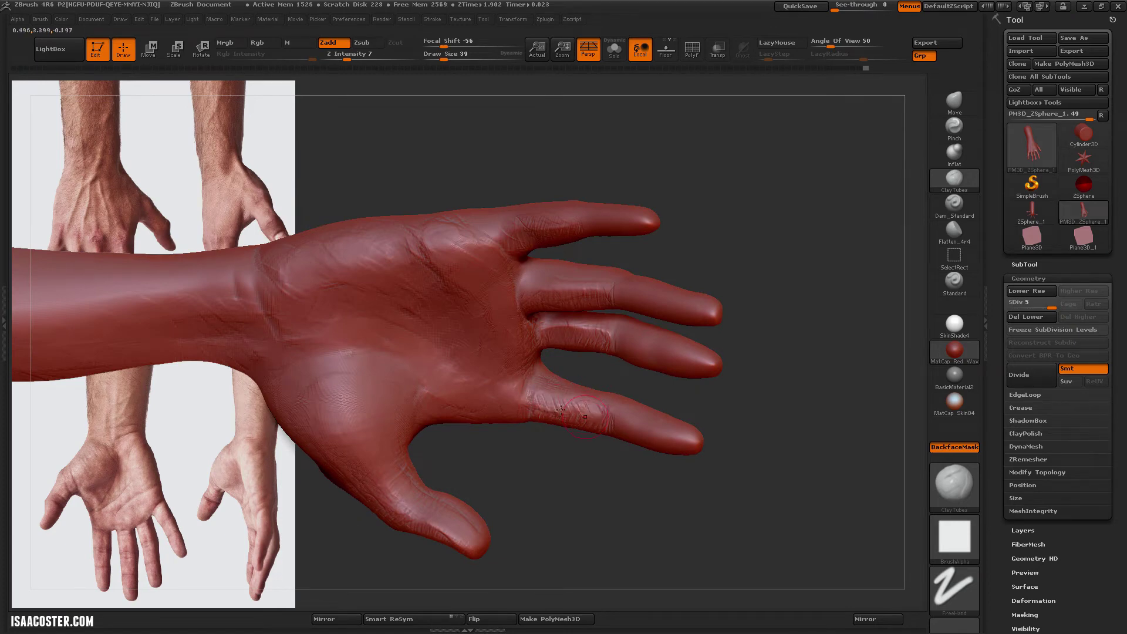
mouse_move(752, 411)
left_mouse_down()
mouse_move(764, 405)
mouse_move(743, 423)
mouse_move(680, 424)
mouse_move(556, 308)
mouse_move(616, 294)
mouse_move(745, 355)
mouse_move(679, 245)
mouse_move(705, 546)
mouse_move(775, 511)
mouse_move(827, 221)
left_mouse_up()
Adjust the shape of the knuckles, finger webbing and fingers from the back of the hand with Move at draw sizes 97 and 89
left_click(956, 98)
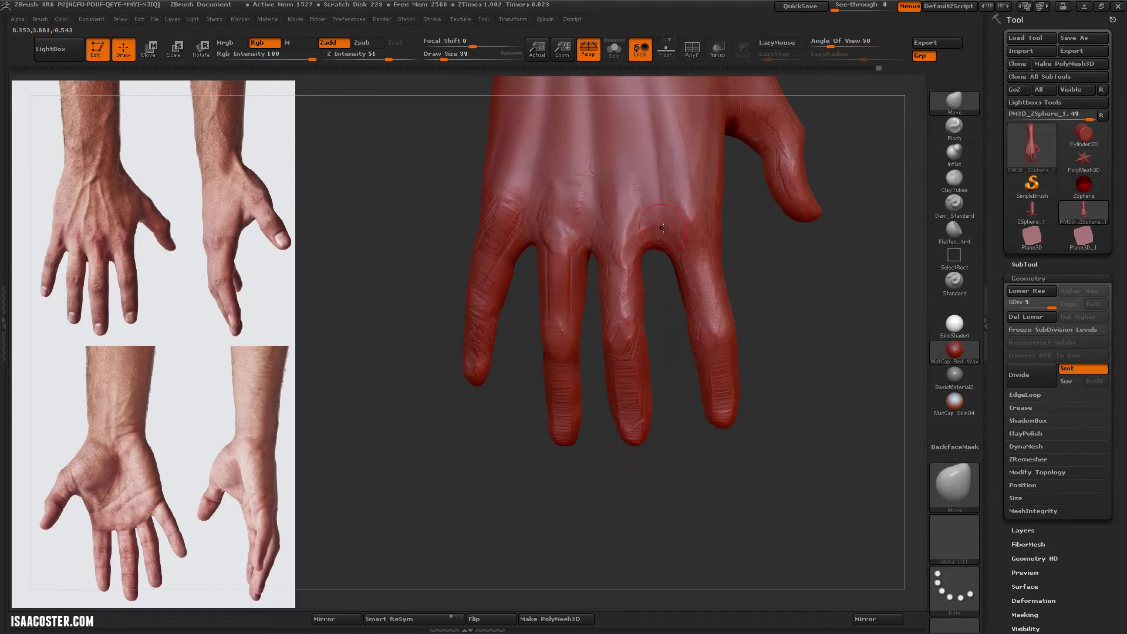
mouse_move(663, 229)
left_mouse_down()
mouse_move(637, 259)
mouse_move(745, 292)
mouse_move(724, 353)
mouse_move(623, 276)
left_mouse_up()
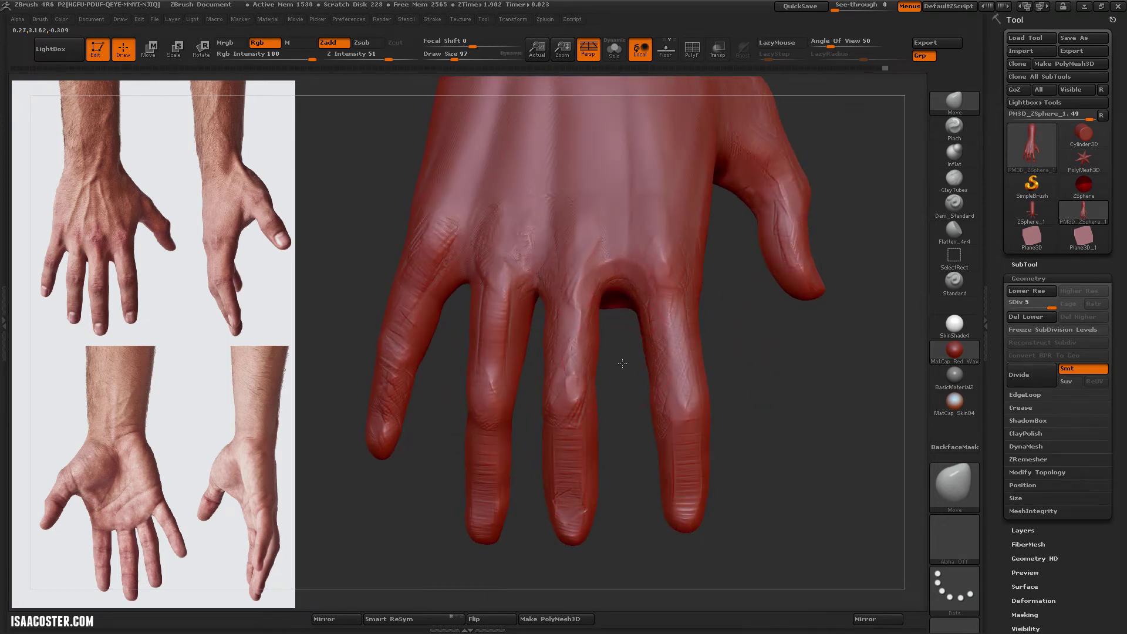
left_click_drag(622, 364, 617, 376)
key("s")
left_click_drag(622, 388, 611, 388)
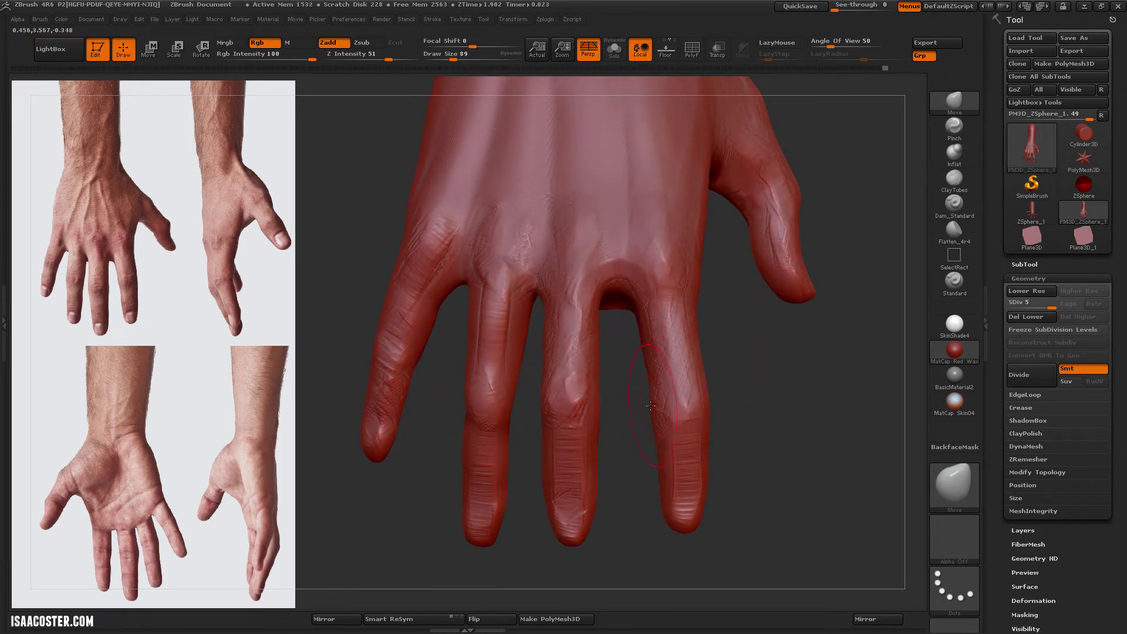
mouse_move(645, 392)
left_mouse_down()
mouse_move(693, 394)
mouse_move(657, 446)
mouse_move(646, 361)
mouse_move(732, 383)
mouse_move(705, 329)
mouse_move(770, 221)
left_mouse_up()
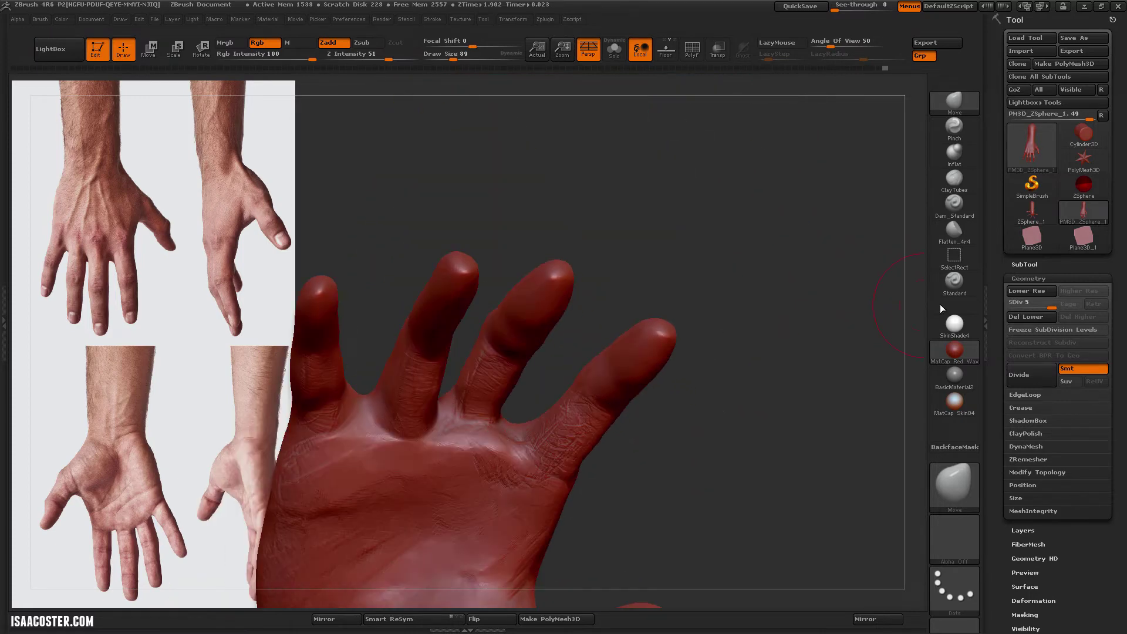
Flatten the palm's edge below the index finger and that finger's lower segment with Flatten_4r4 at draw size 32
left_click(955, 232)
key("s")
left_click_drag(499, 448, 464, 448)
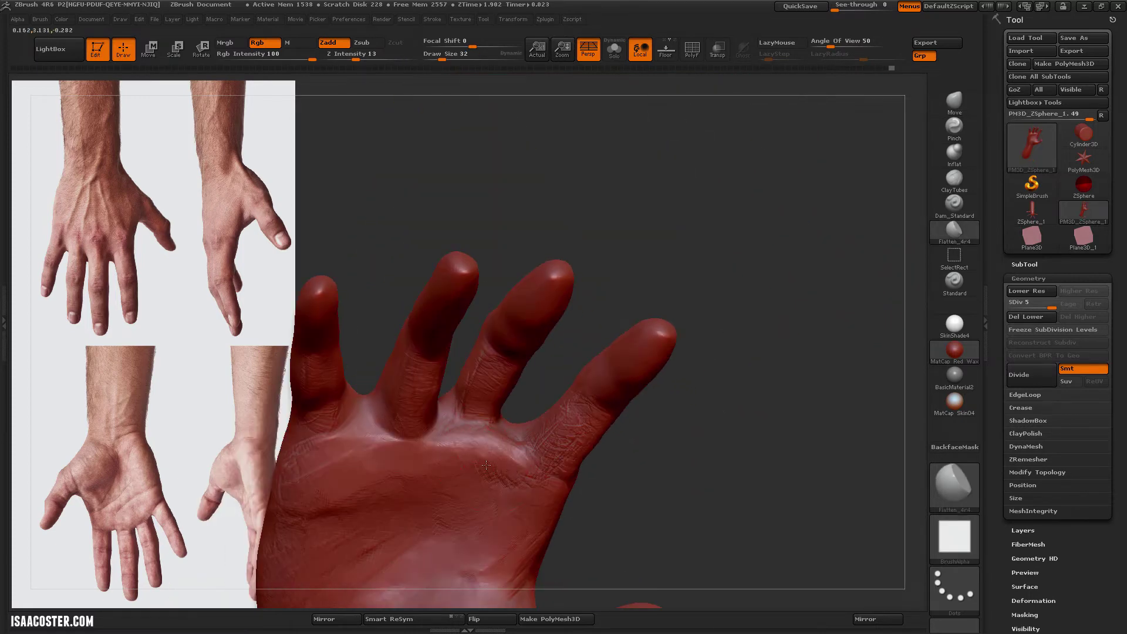
mouse_move(693, 429)
left_mouse_down()
mouse_move(727, 459)
mouse_move(509, 404)
left_mouse_up()
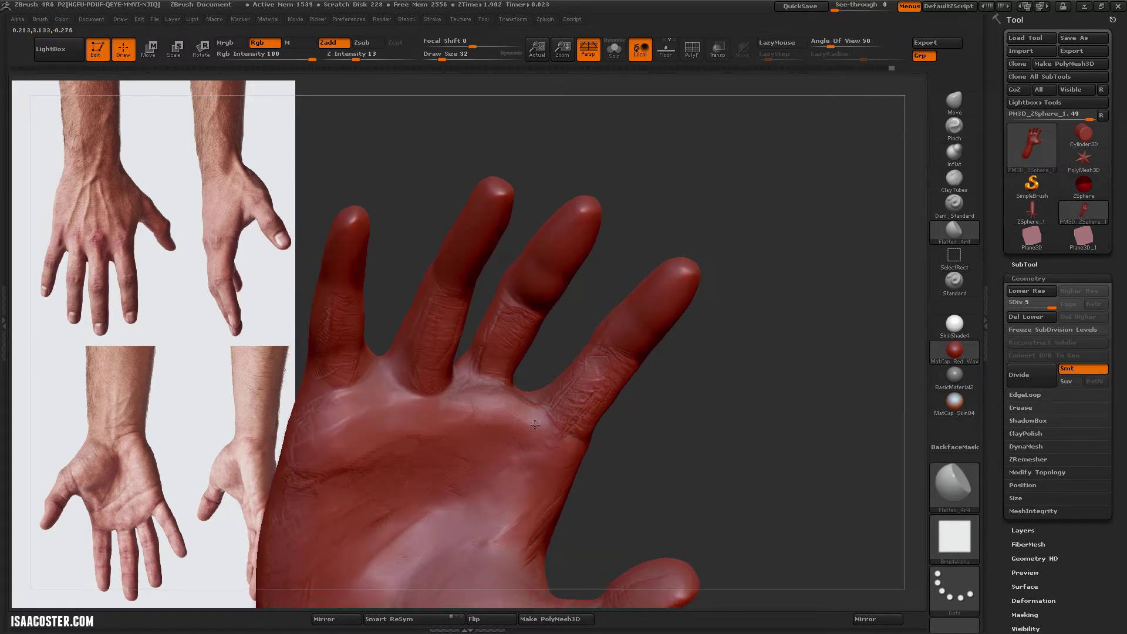
left_click_drag(564, 348, 548, 421)
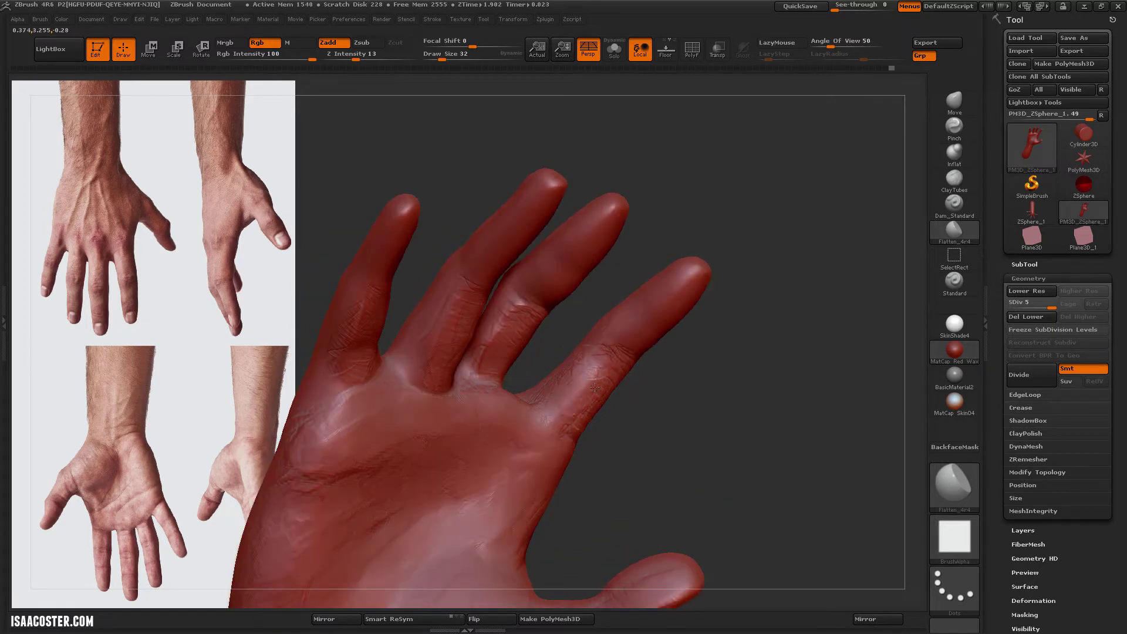
left_click_drag(653, 386, 585, 438)
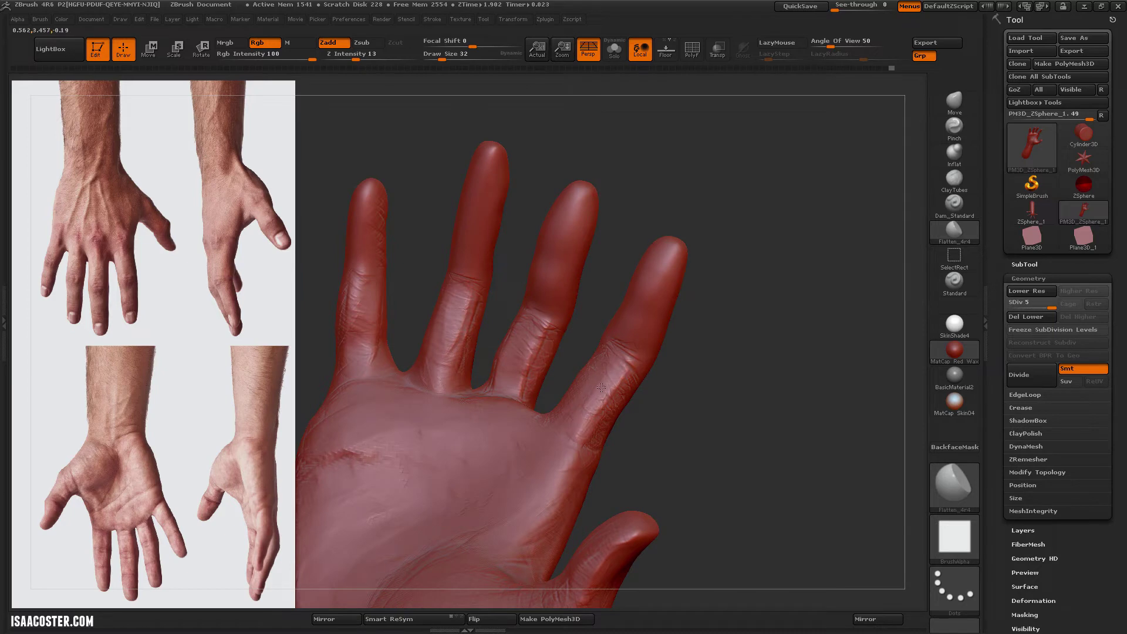
left_click_drag(618, 377, 595, 448)
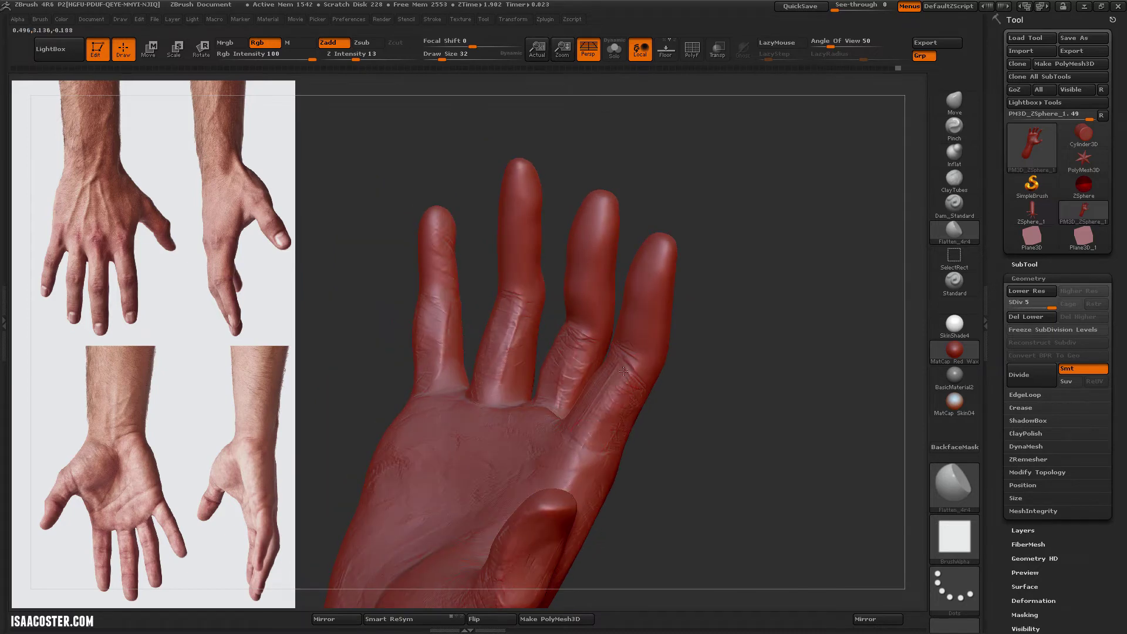
Flatten the undersides of the middle, ring and little fingers with Flatten_4r4 at draw size 32
left_click_drag(730, 440, 556, 386)
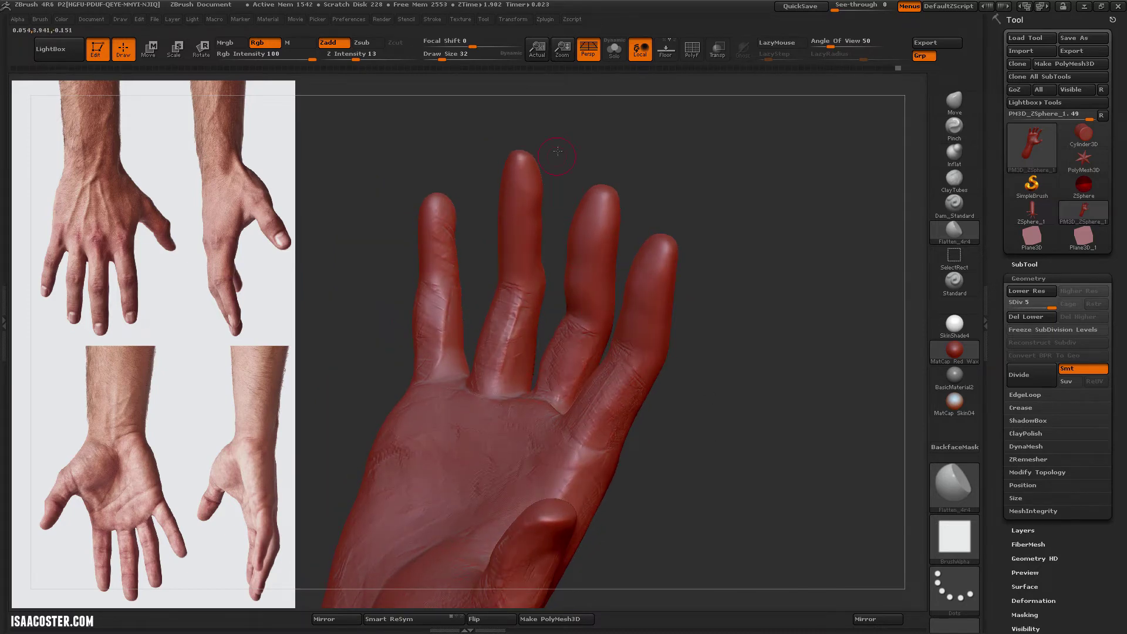
left_click_drag(558, 151, 524, 380)
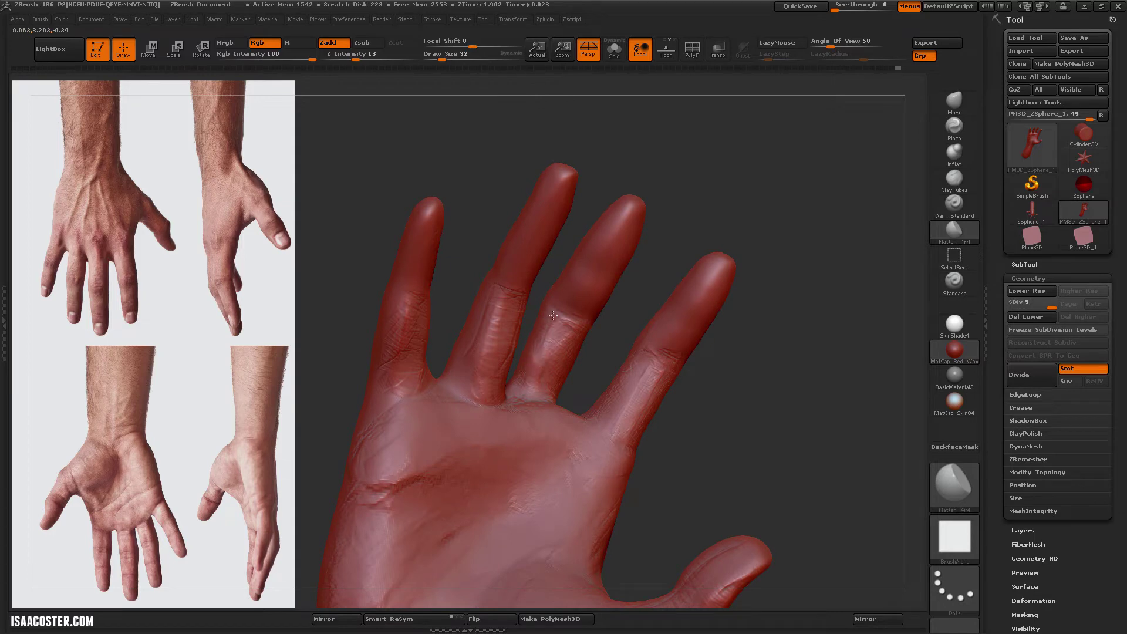
mouse_move(554, 316)
left_mouse_down()
mouse_move(636, 307)
mouse_move(616, 293)
mouse_move(552, 301)
left_mouse_up()
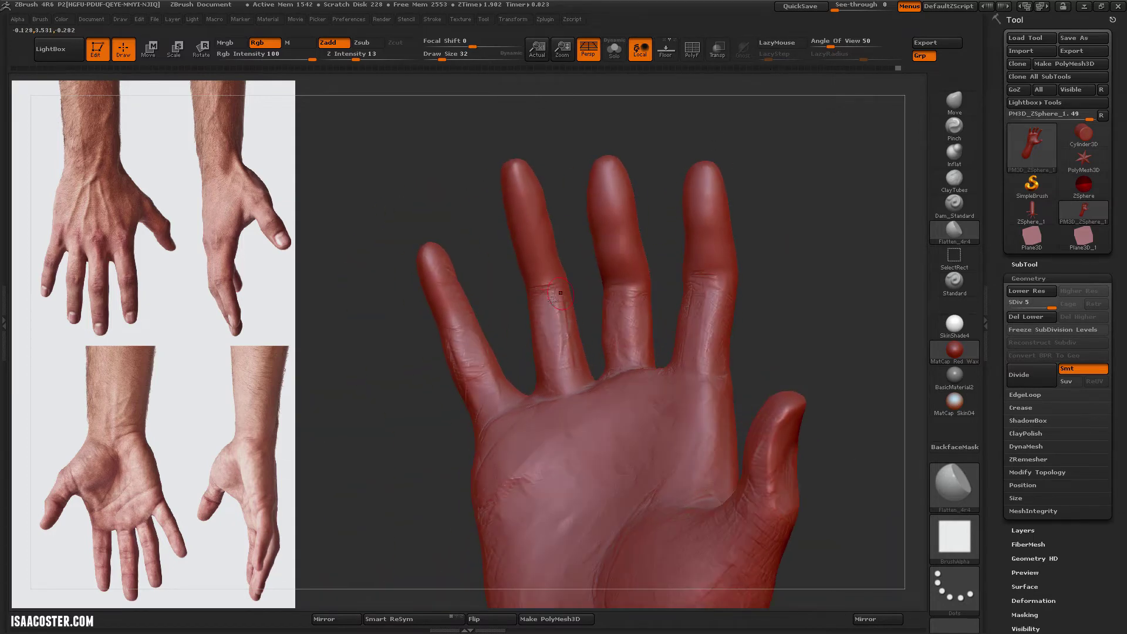
left_click_drag(567, 352, 601, 346)
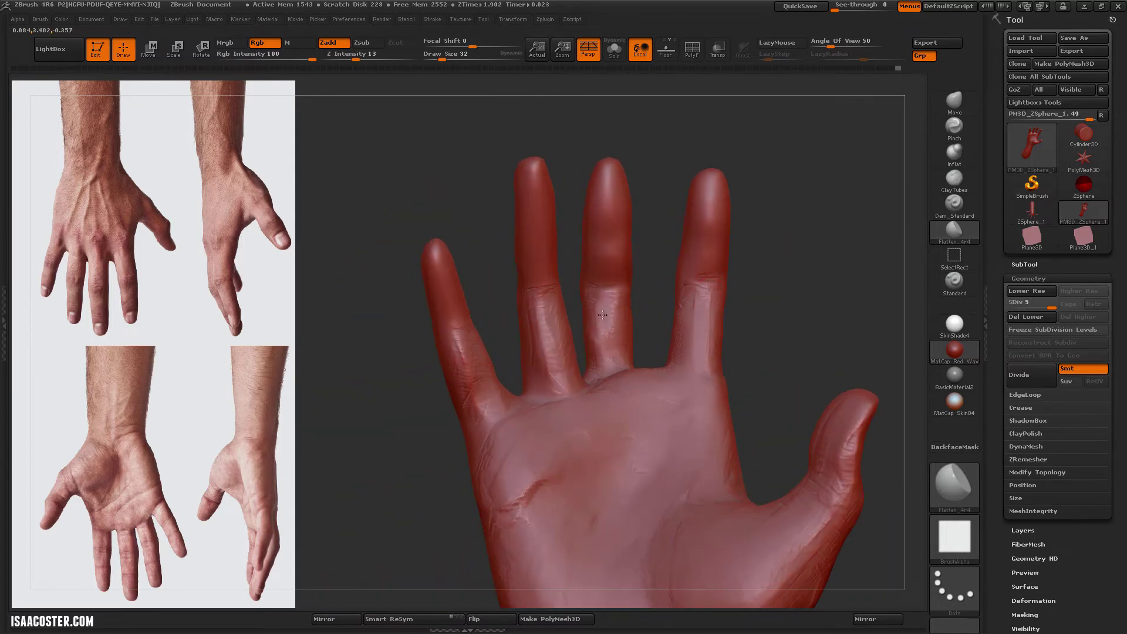
left_click_drag(539, 299, 461, 344)
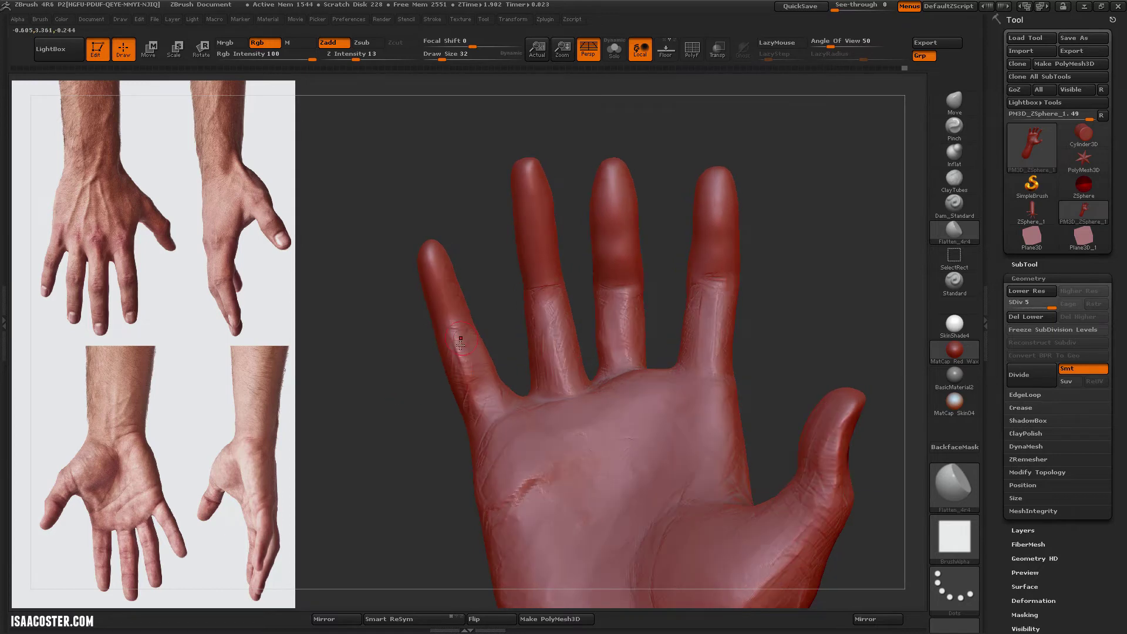
left_click_drag(479, 382, 787, 381)
At subdivision level 1, isolate the middle finger with a lasso mask and extend it outward with Transpose Move
key("shift+d")
key("shift+d")
key("shift+d")
key("shift+d")
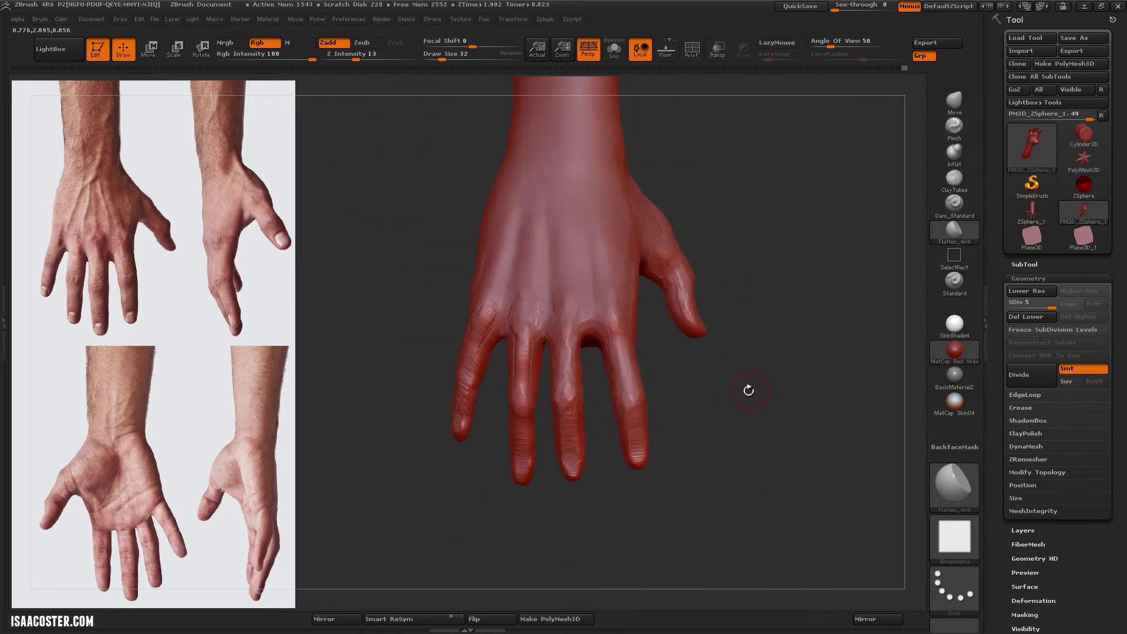
left_click_drag(616, 433, 561, 445, "ctrl")
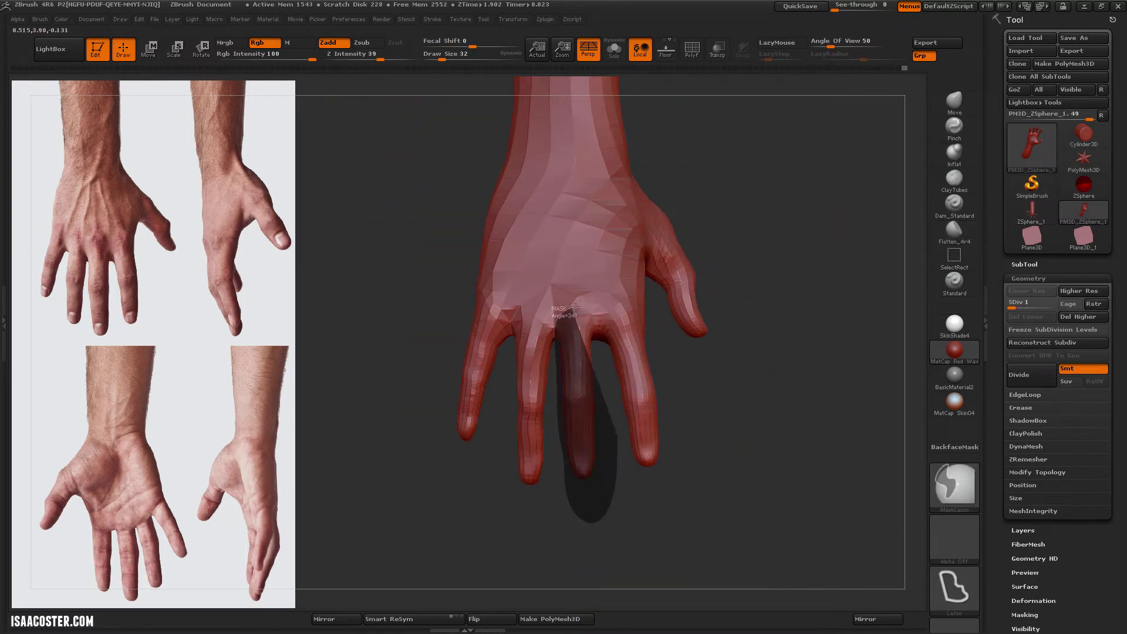
left_click_drag(575, 307, 585, 492, "ctrl")
key("w")
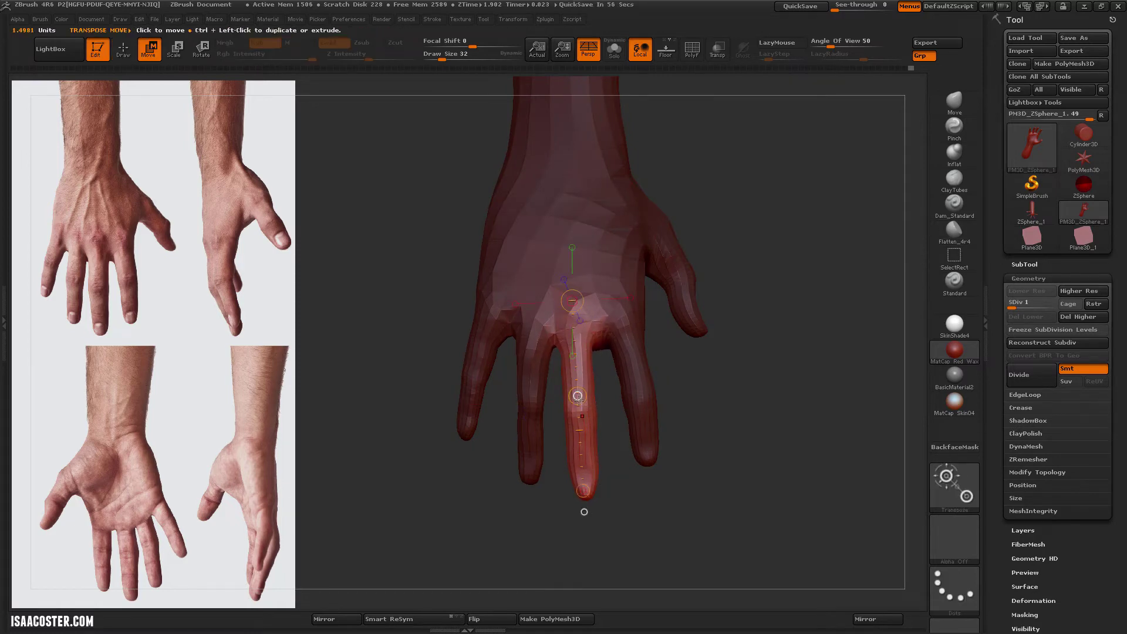
left_click(583, 402)
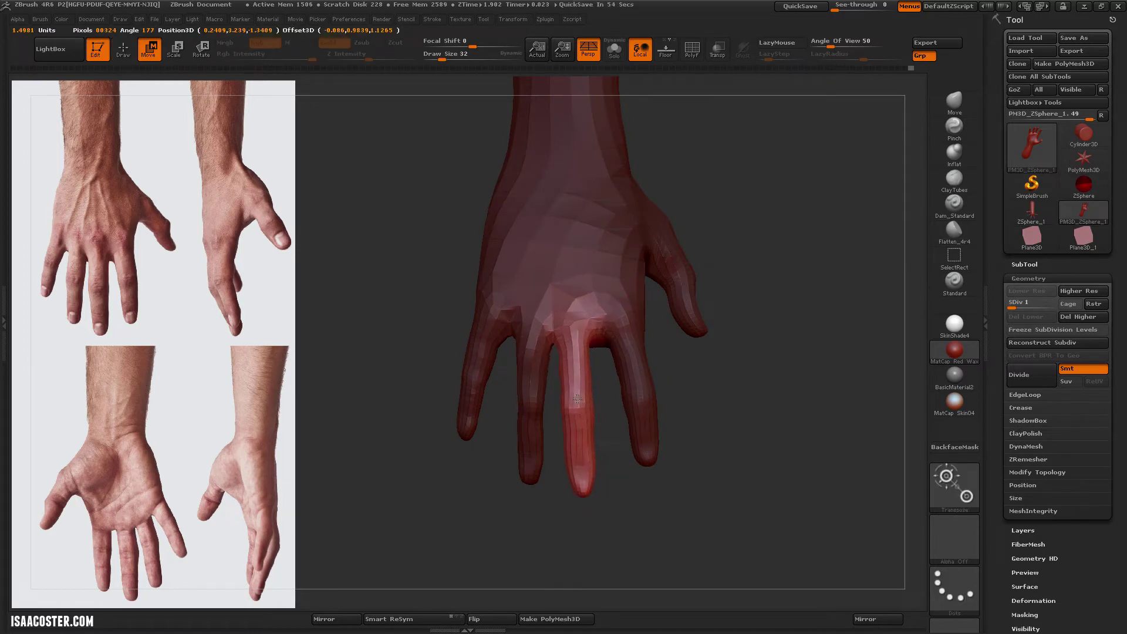
Isolate the knuckle and webbing area at the index finger's base with masks and adjust it with Transpose Move
left_click_drag(579, 401, 557, 441, "ctrl")
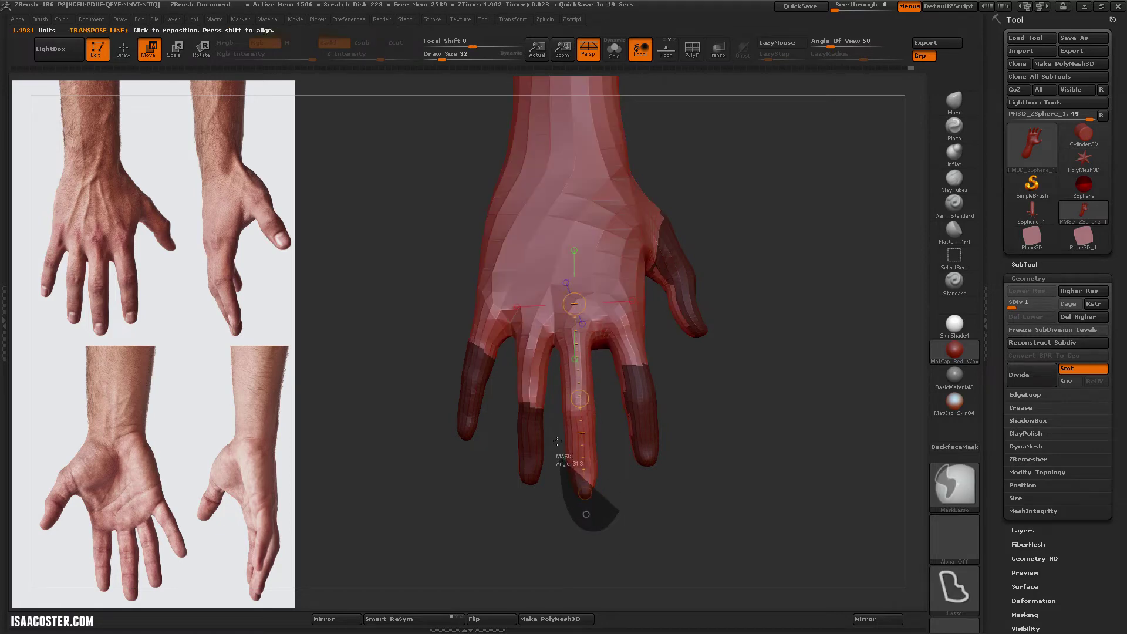
left_click(633, 492, "ctrl")
left_click_drag(628, 335, 661, 345)
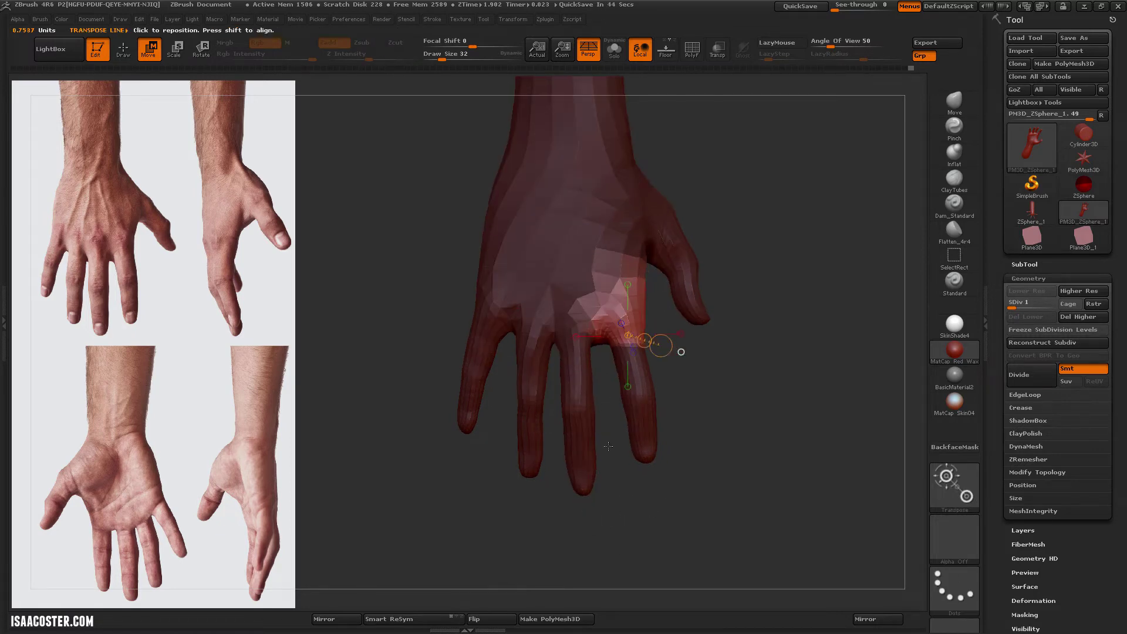
Isolate the middle finger beyond its middle joint with a lasso mask, adjust its length with Transpose Move, and clear the mask
left_click_drag(623, 470, 612, 458, "ctrl")
left_click_drag(552, 404, 583, 541, "ctrl")
key("q")
left_click(674, 496, "ctrl")
key("w")
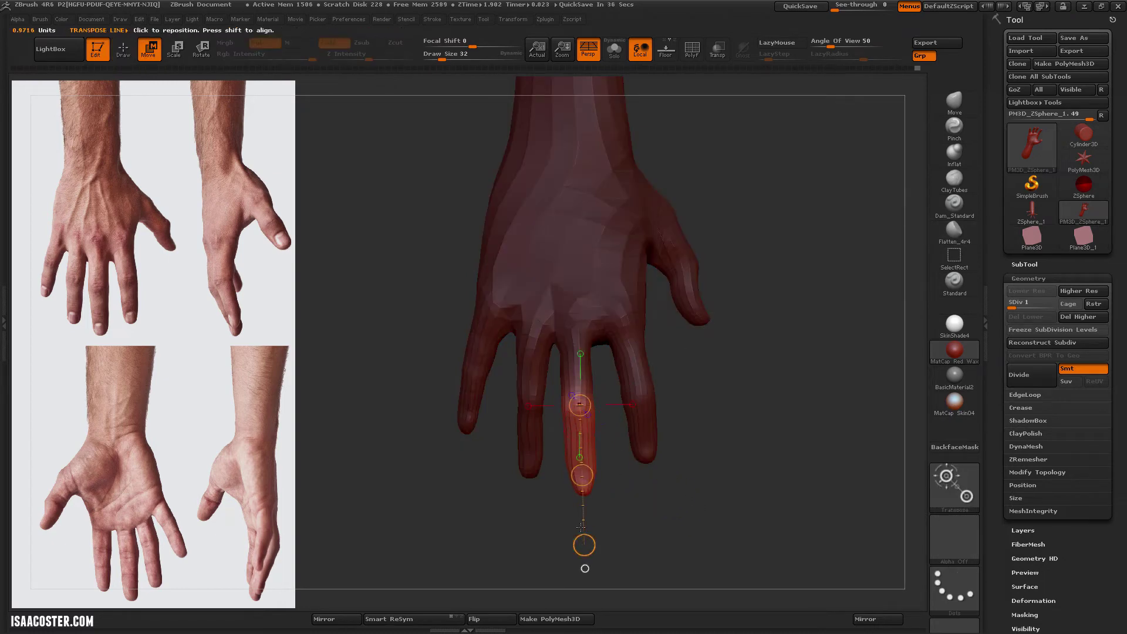
left_click(796, 389, "ctrl")
Return the hand mesh to subdivision level 5
key("d")
key("d")
key("d")
key("d")
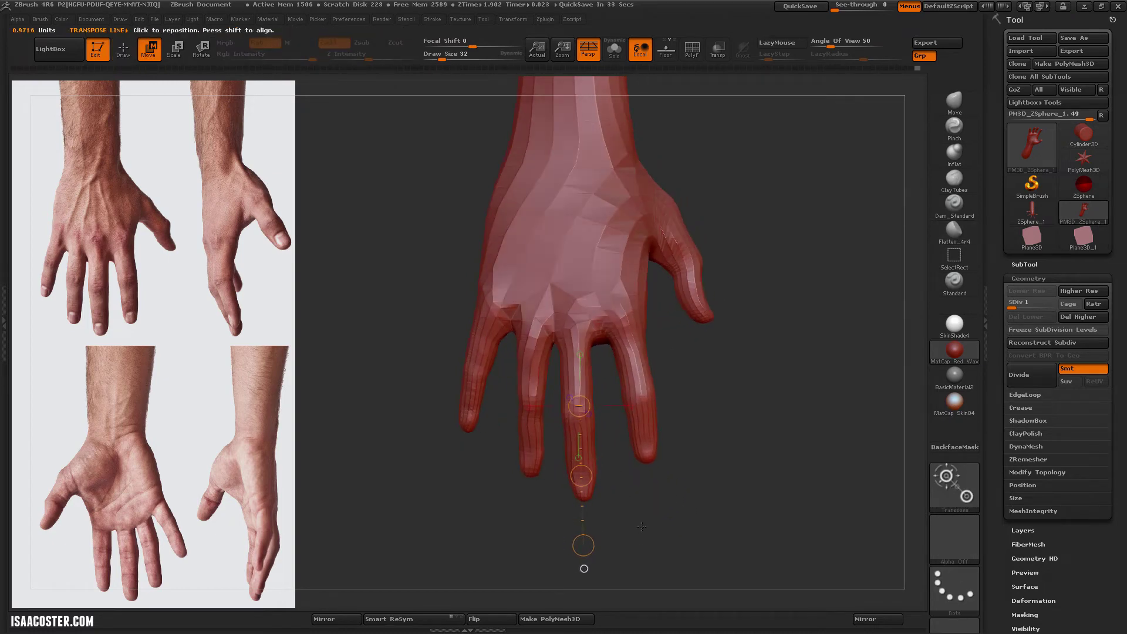
left_click_drag(796, 389, 728, 487)
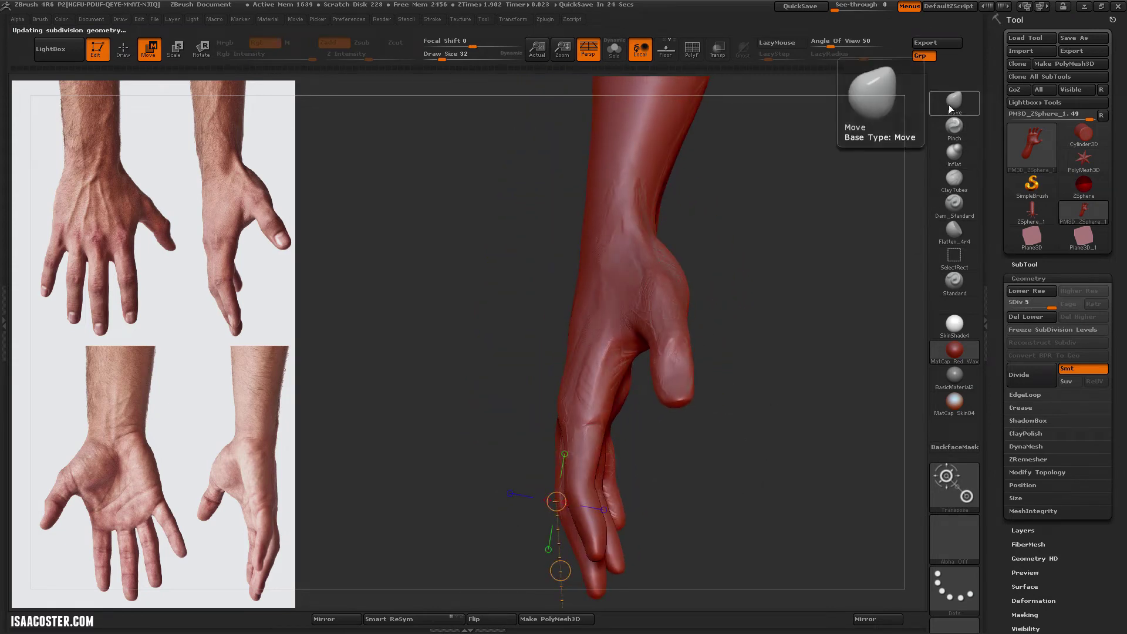
mouse_move(840, 347)
left_mouse_down()
mouse_move(789, 373)
mouse_move(845, 364)
mouse_move(791, 359)
mouse_move(711, 267)
left_mouse_up()
Reshape the forearm's side profile with Move at draw size 155, working at subdivision level 2
left_click(958, 109)
key("s")
left_click_drag(479, 222, 493, 222)
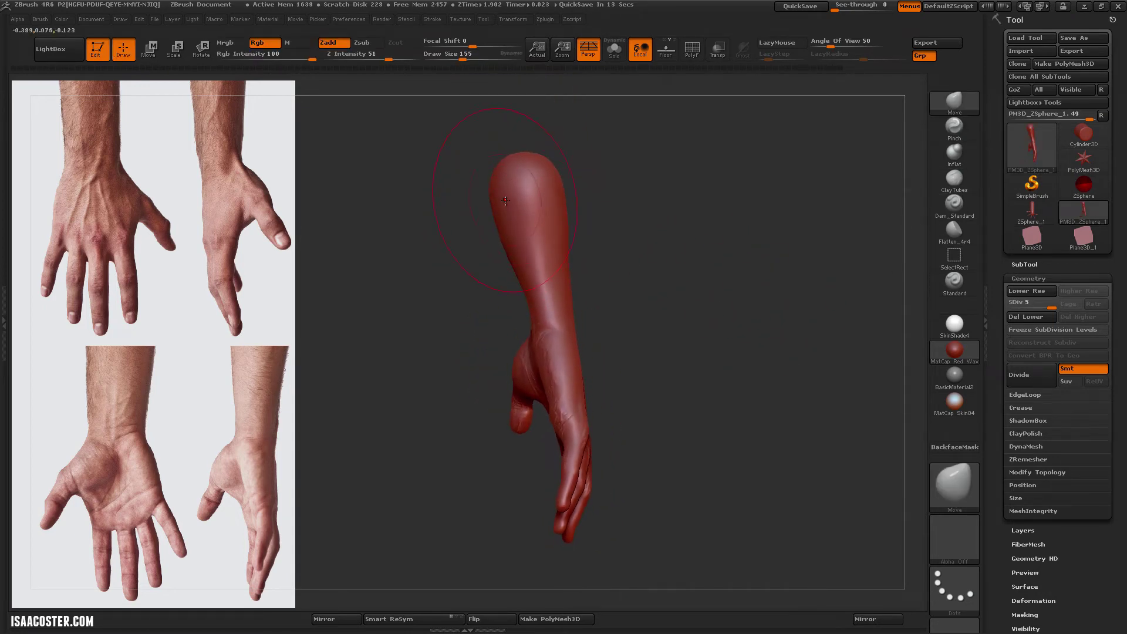
left_click_drag(687, 317, 648, 272)
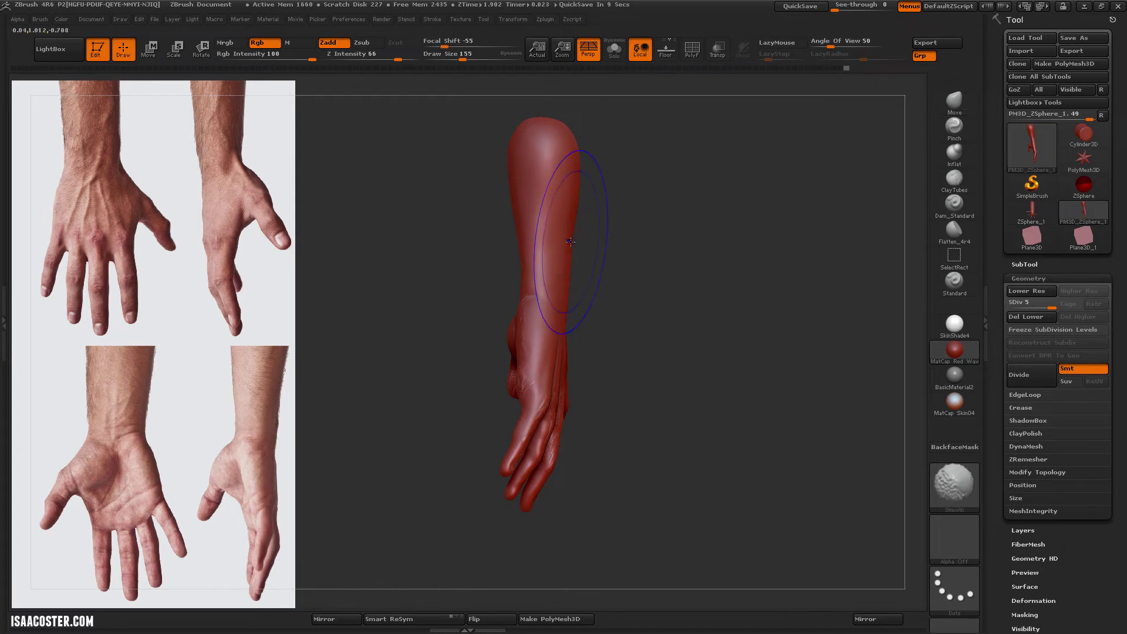
key("shift+d")
key("shift+d")
key("shift+d")
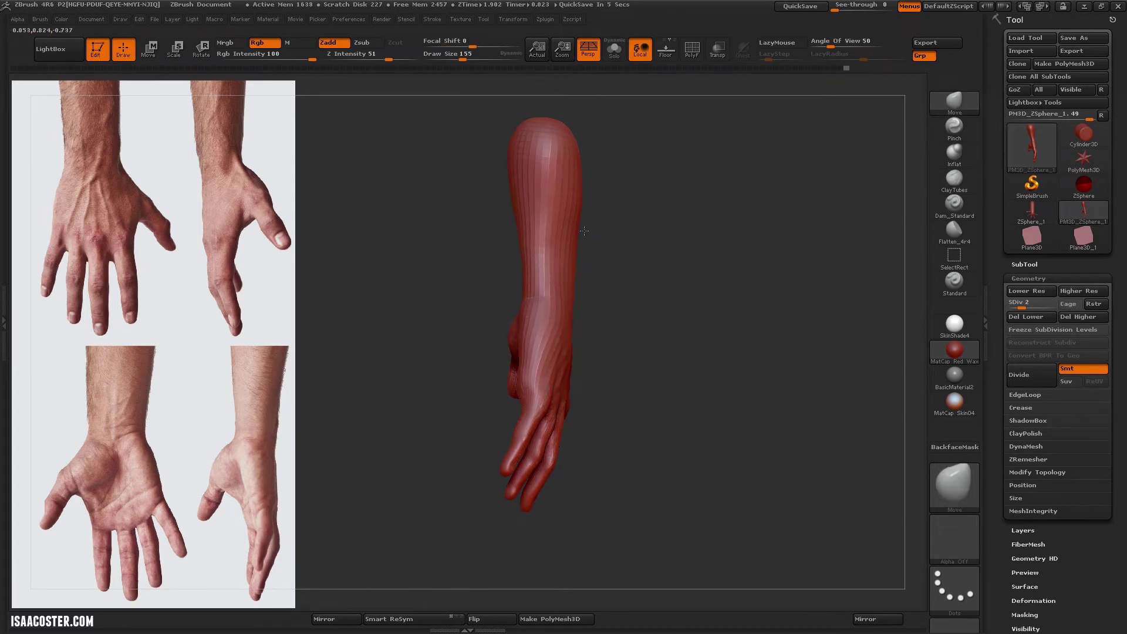
mouse_move(662, 196)
left_mouse_down()
mouse_move(517, 242)
mouse_move(527, 327)
left_mouse_up()
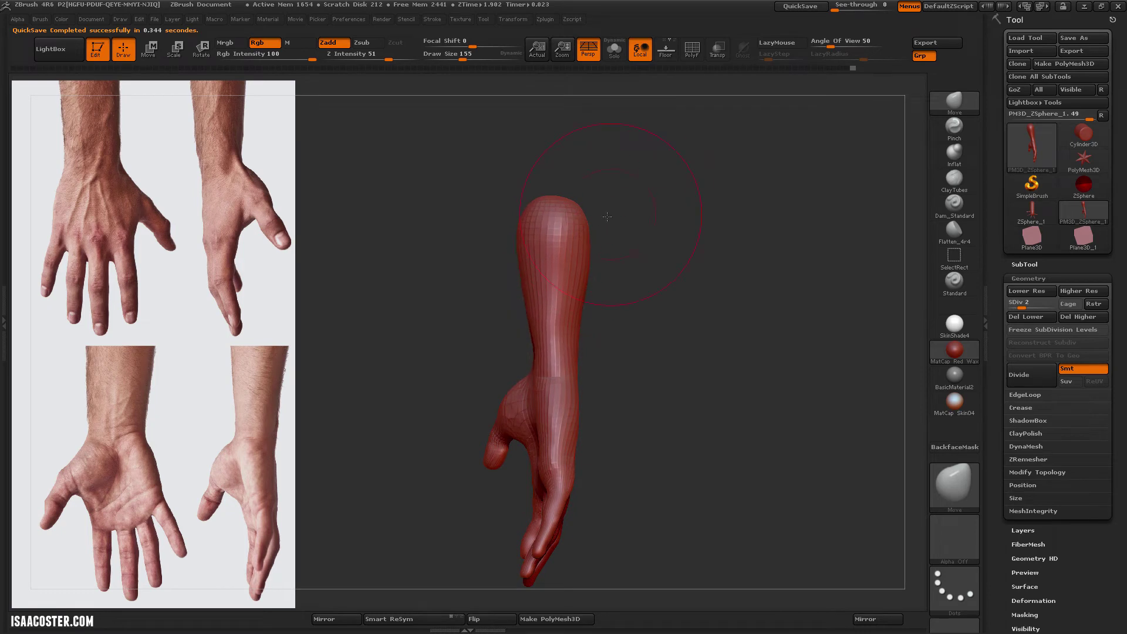
Mask everything except the forearm's rounded end using MaskRect, and flatten that end into a straight cut with Transpose Move
left_click(955, 487, "ctrl")
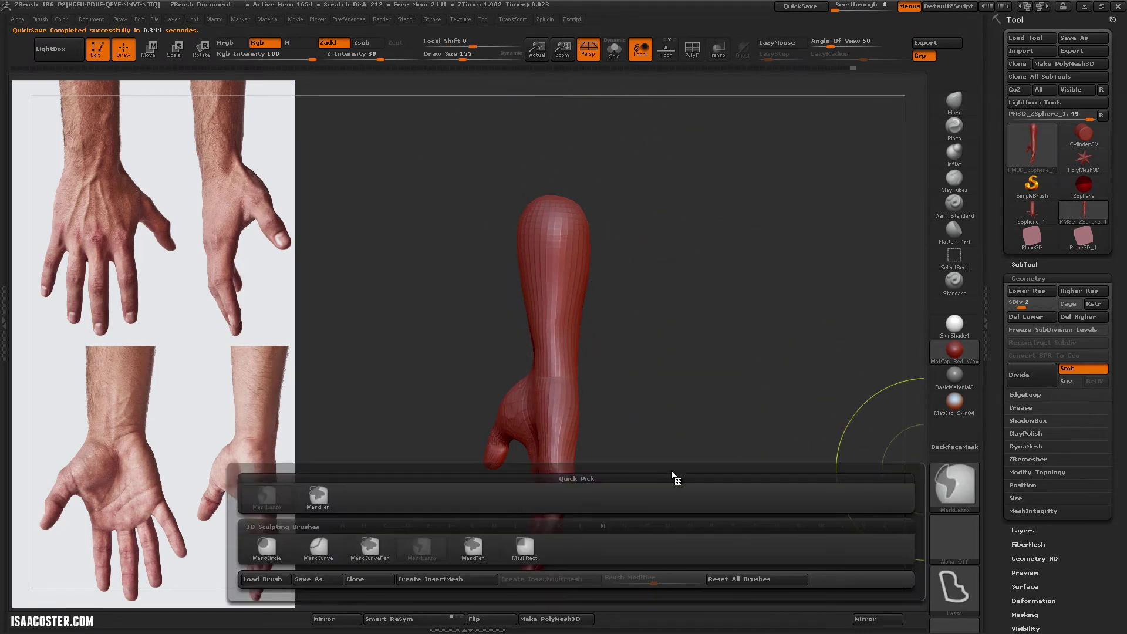
left_click(519, 538)
mouse_move(468, 121)
left_mouse_down("ctrl")
mouse_move(632, 234)
mouse_move(630, 244)
left_mouse_up("ctrl")
left_click(571, 294, "ctrl")
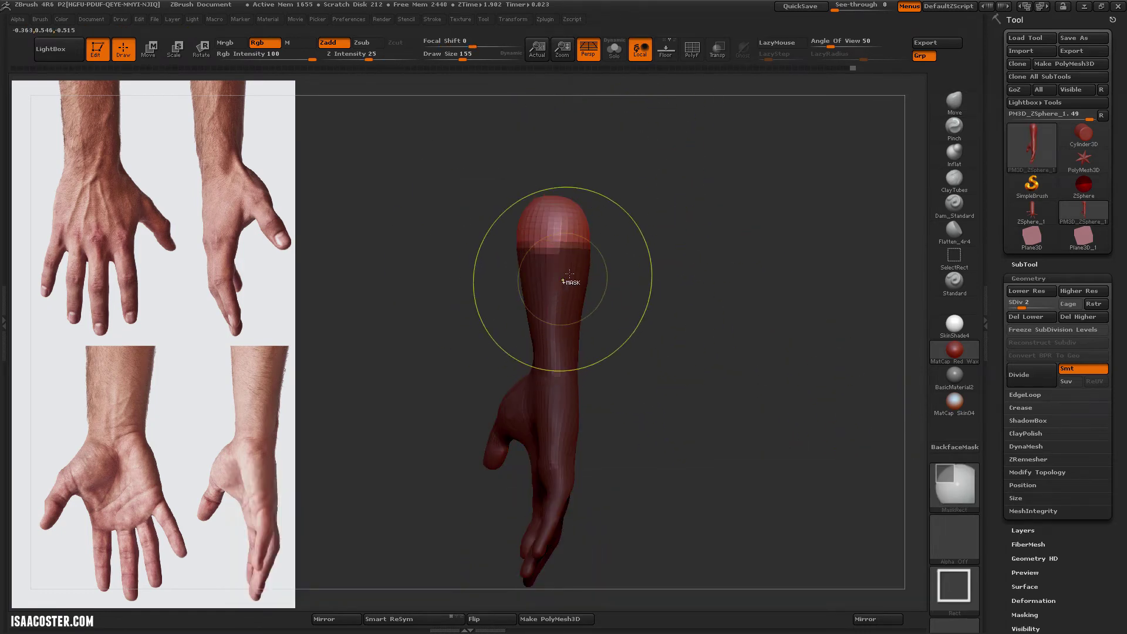
key("w")
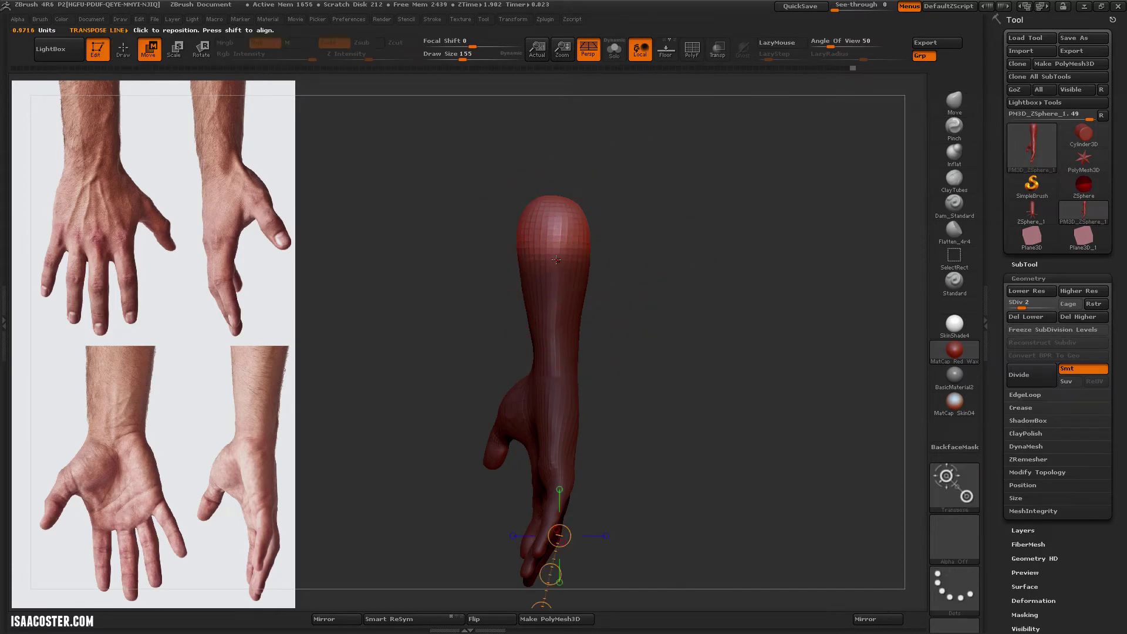
left_click_drag(558, 260, 558, 137)
left_click(559, 261, "ctrl+shift")
left_click_drag(559, 246, 559, 138)
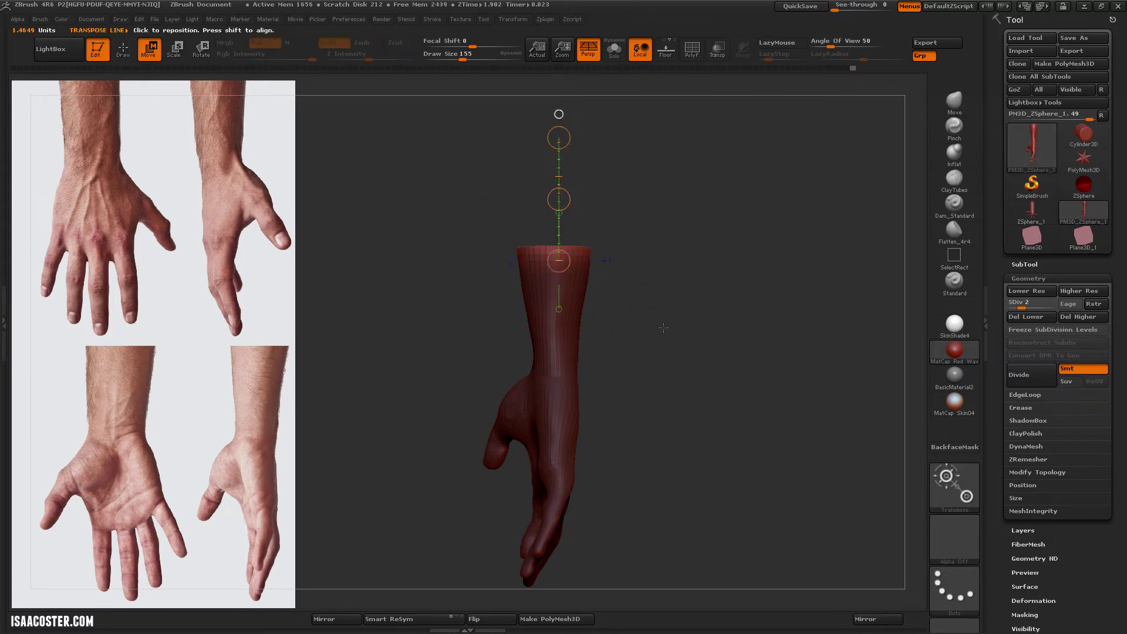
Restore subdivision level 5 and refine the forearm and wrist outline with Move at draw sizes 186 and 113
mouse_move(634, 326)
left_mouse_down()
mouse_move(721, 326)
mouse_move(665, 313)
mouse_move(745, 271)
mouse_move(483, 252)
mouse_move(516, 263)
left_mouse_up()
key("d")
key("d")
key("d")
key("q")
key("s")
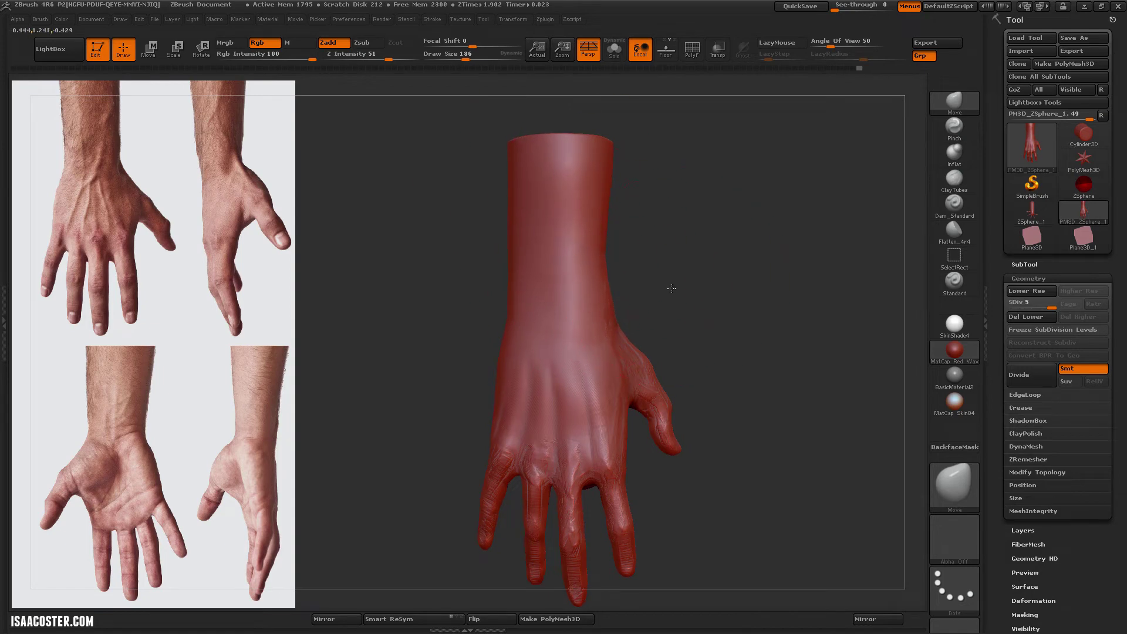
left_click_drag(693, 264, 621, 267)
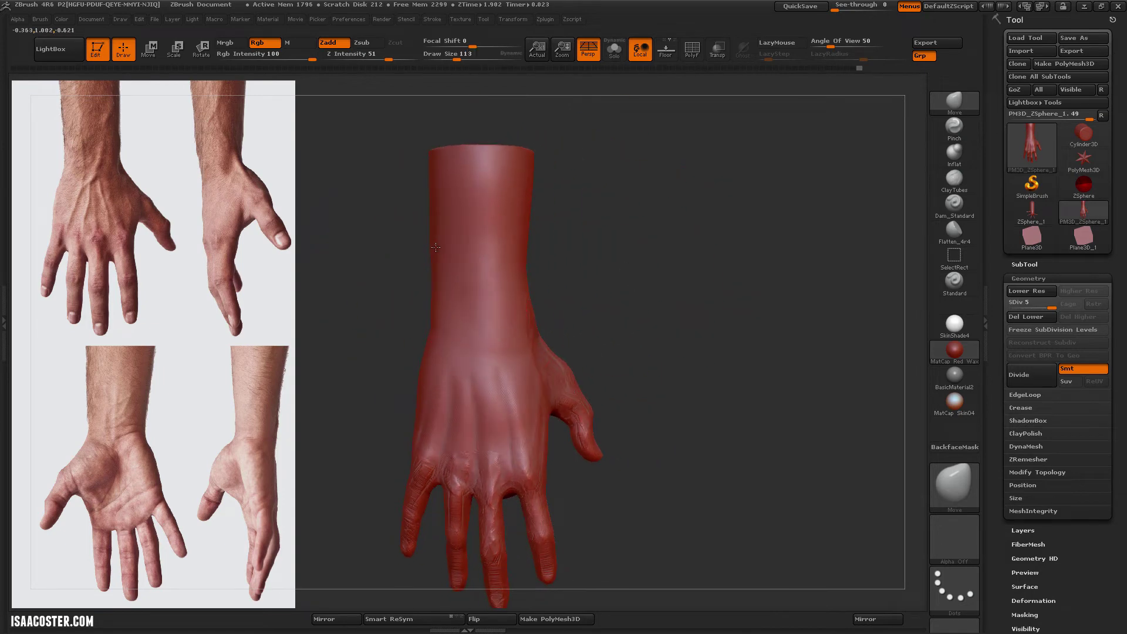
mouse_move(390, 286)
left_mouse_down()
mouse_move(684, 280)
mouse_move(763, 264)
left_mouse_up()
Flatten the forearm, wrist and back of the hand with Flatten_4r4 at draw size 72, and smooth them at lower subdivision levels
left_click(955, 230)
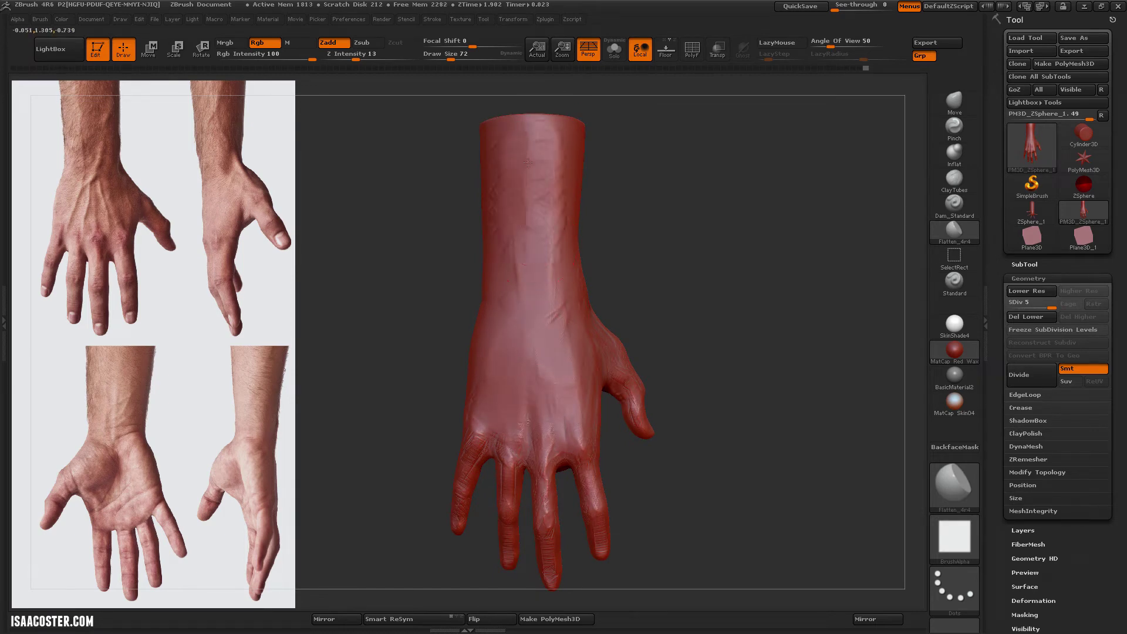
key("shift+d")
key("shift+d")
key("shift+d")
key("shift+d")
left_click_drag(636, 254, 762, 254)
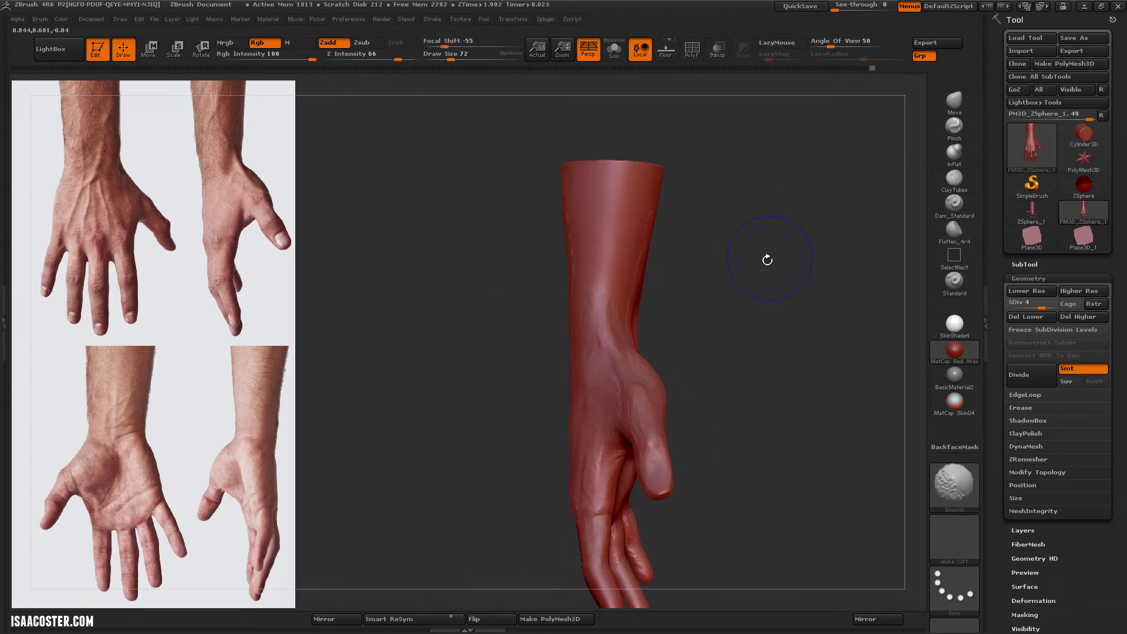
Reshape the forearm, wrist and thumb profile with Move at draw size 181 on subdivision level 1, and refine it at level 5 with size 113
left_click(955, 101)
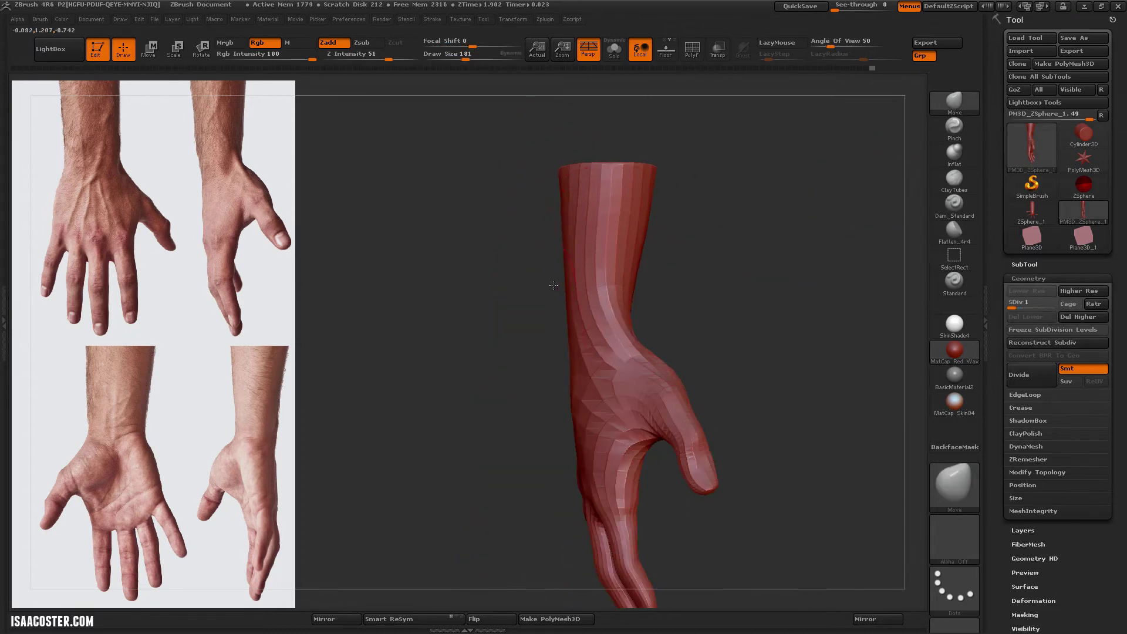
key("bracketleft")
mouse_move(637, 215)
left_mouse_down()
mouse_move(707, 284)
mouse_move(695, 251)
mouse_move(738, 287)
mouse_move(705, 294)
mouse_move(649, 335)
mouse_move(722, 296)
mouse_move(544, 414)
left_mouse_up()
key("d")
key("d")
key("d")
key("d")
key("bracketleft")
key("bracketleft")
left_click_drag(737, 315, 758, 257)
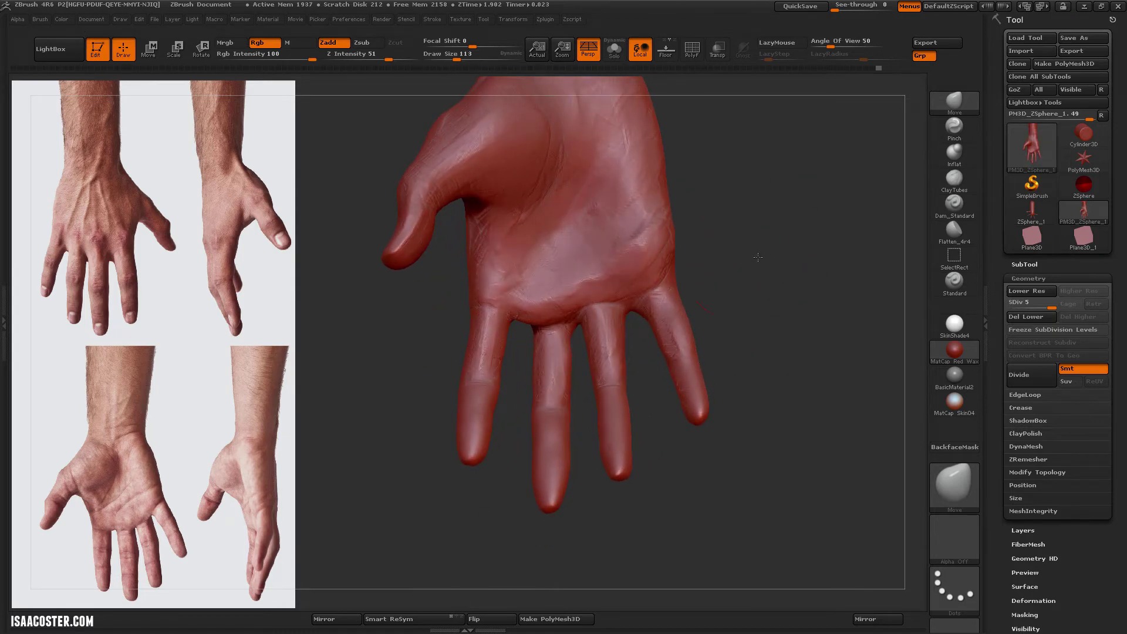
Build up the palm-side bases of the fingers with ClayTubes at draw size 53, with backface masking on
left_click(960, 186)
key("s")
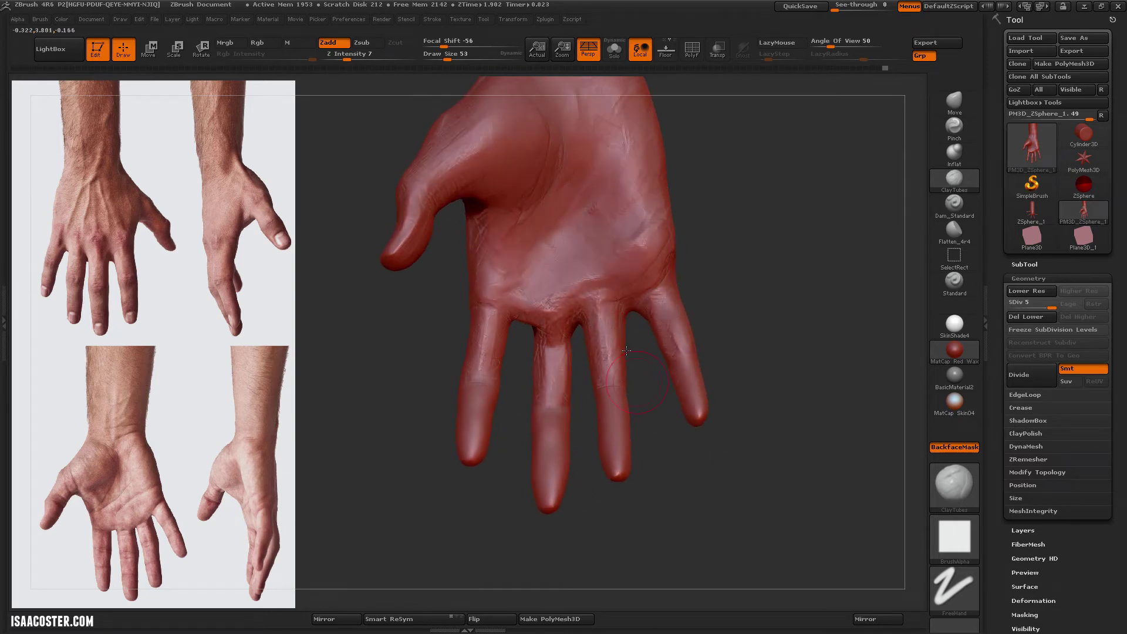
mouse_move(740, 306)
left_mouse_down()
mouse_move(869, 200)
mouse_move(845, 206)
left_mouse_up()
Adjust the side profile of the hand and little finger with Move at draw size 82
key("b")
key("m")
key("v")
mouse_move(676, 281)
left_mouse_down()
mouse_move(716, 285)
mouse_move(768, 317)
mouse_move(644, 260)
mouse_move(596, 199)
mouse_move(763, 296)
mouse_move(575, 313)
left_mouse_up()
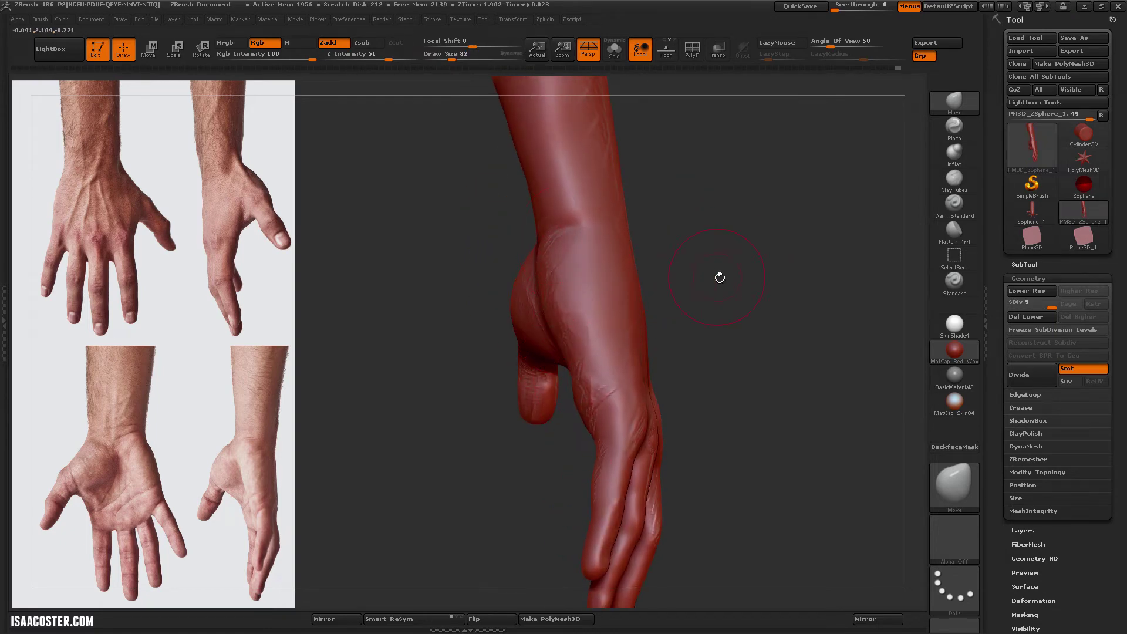
Flatten planes on the palm's outer edge and the wrist with Flatten_4r4 at draw size 37
left_click_drag(720, 278, 787, 270)
left_click(952, 234)
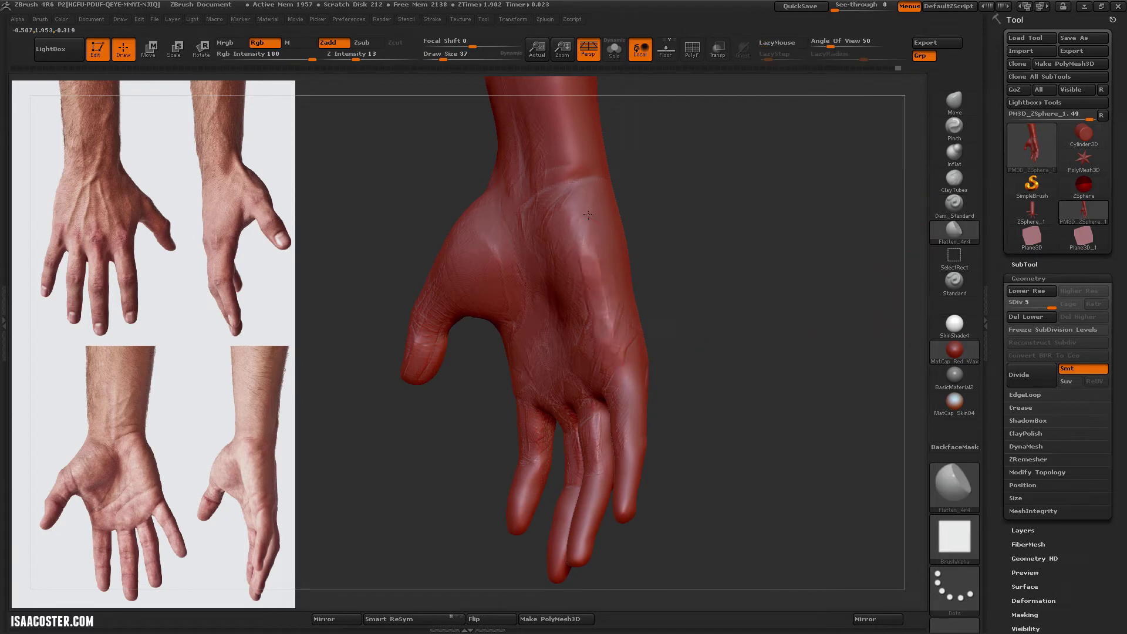
left_click_drag(740, 247, 886, 245)
Carve creases where the fingers meet the palm with Dam_Standard at draw size 56, and smooth the palm at subdivision level 2
key("b")
key("d")
key("s")
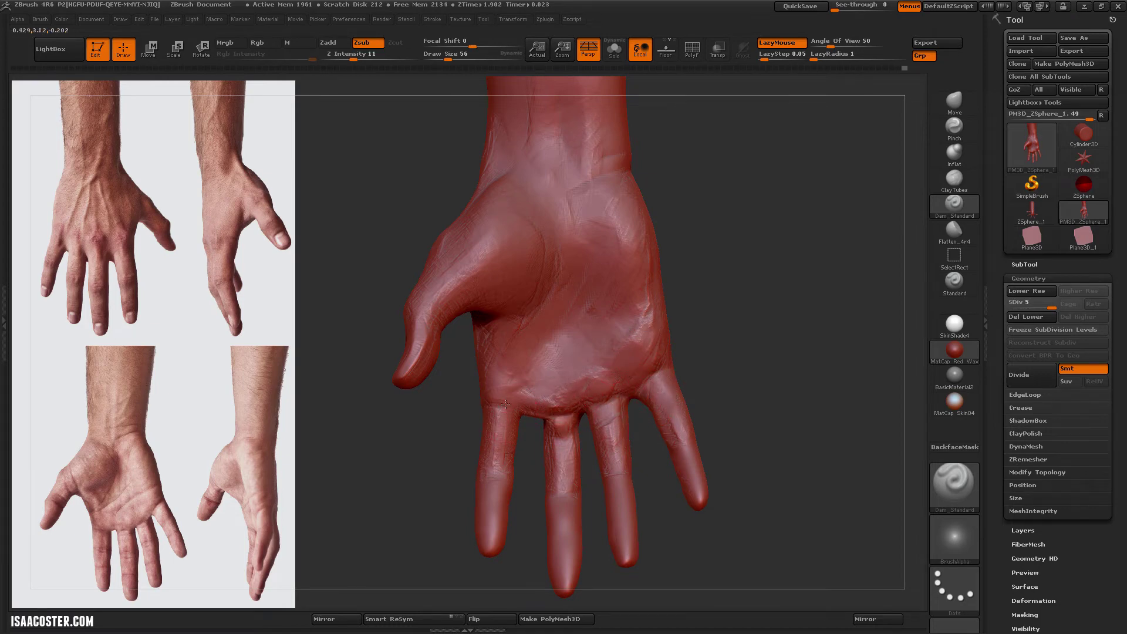
key("shift+d")
key("shift+d")
key("shift+d")
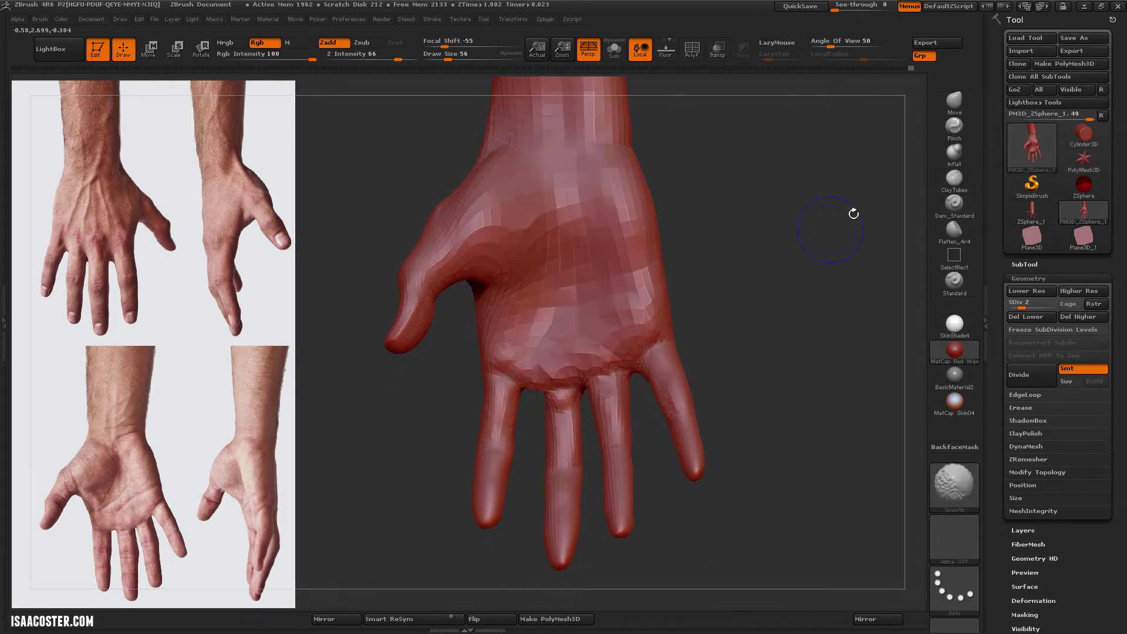
Reposition the thumb and fingers from the palm side with Move at draw size 155 on subdivision level 2
key("b")
key("m")
key("v")
key("s")
left_click_drag(589, 365, 606, 365)
left_click_drag(435, 276, 393, 270)
left_click_drag(564, 517, 572, 563)
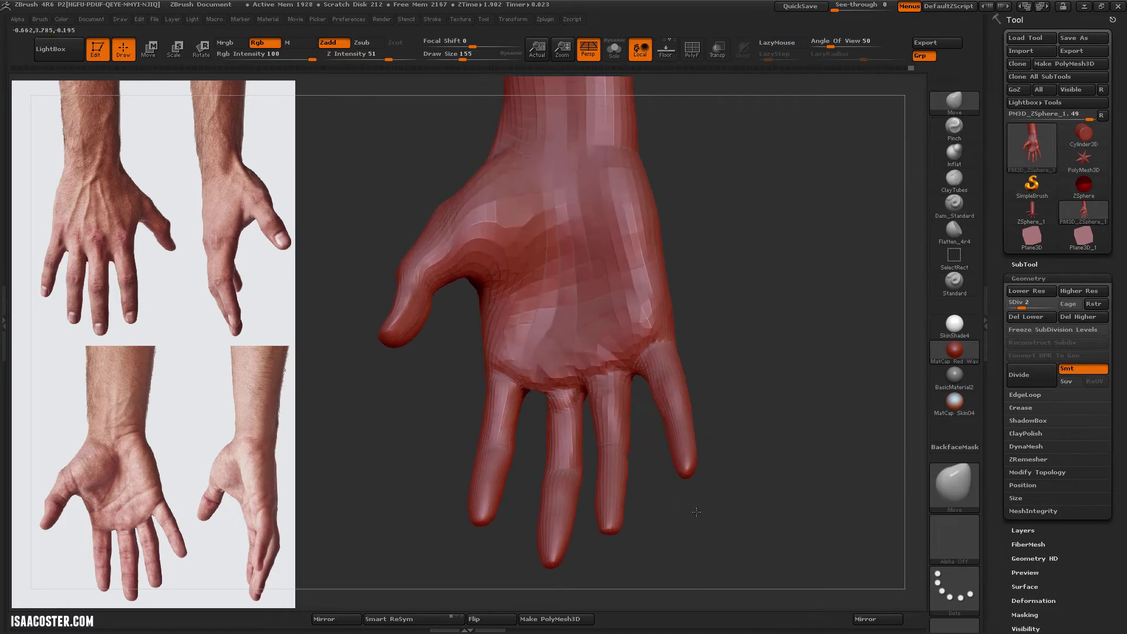
left_click_drag(622, 488, 645, 529)
left_click_drag(693, 446, 734, 482)
mouse_move(423, 306)
left_mouse_down()
mouse_move(458, 404)
mouse_move(473, 339)
left_mouse_up()
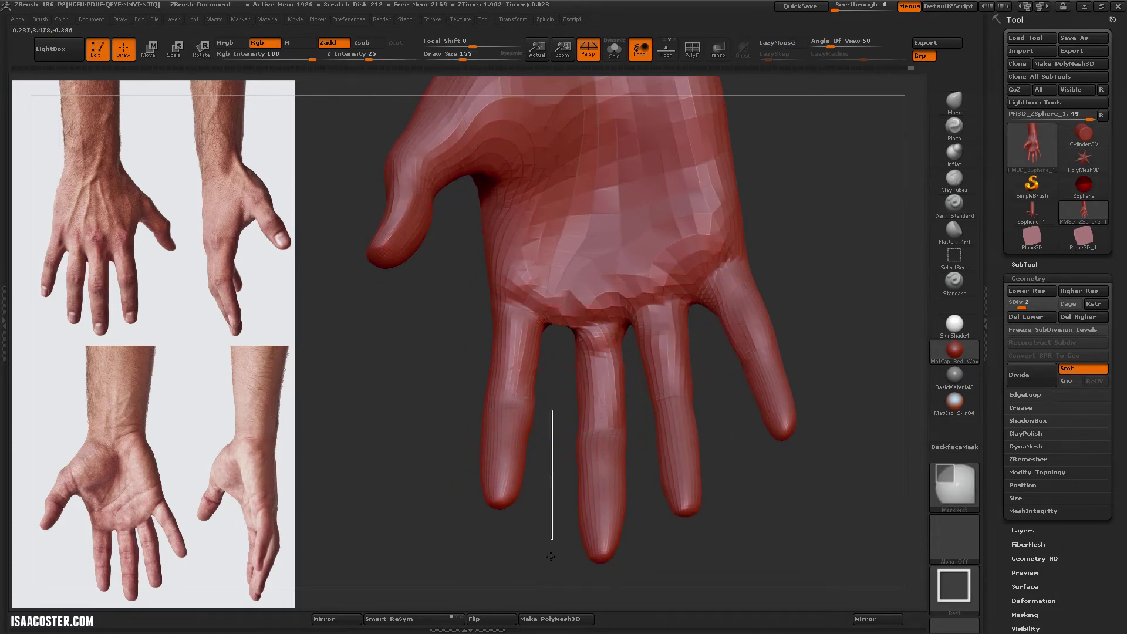
Mask everything except the middle finger with MaskLasso and reposition that finger with Transpose Move
key("ctrl+b")
key("ctrl+m")
key("ctrl+l")
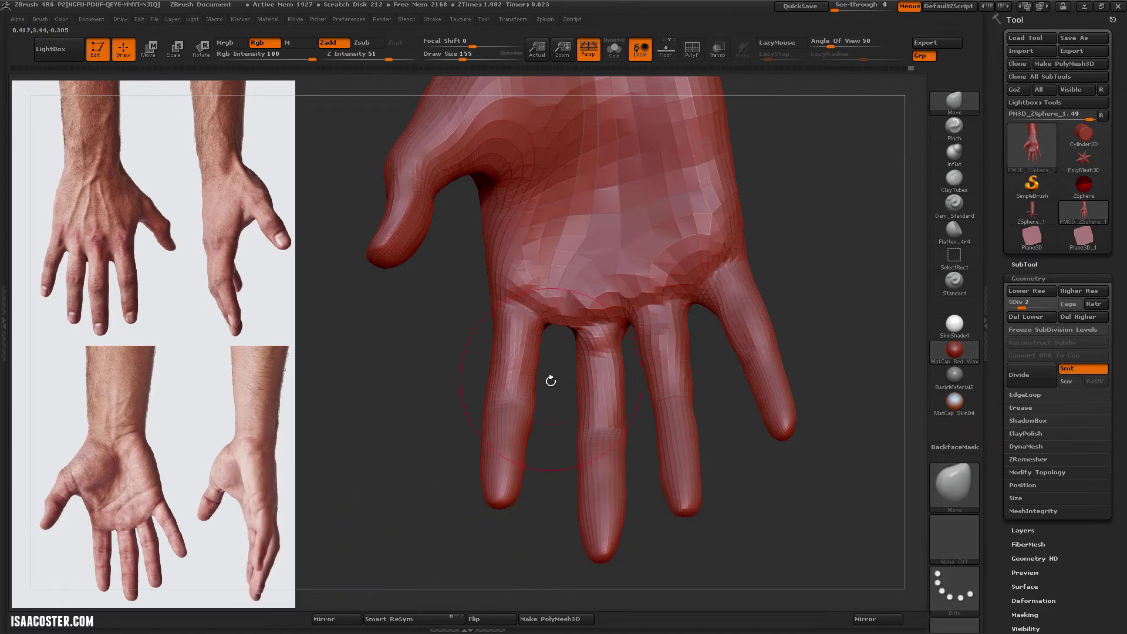
mouse_move(552, 382)
left_mouse_down("ctrl")
mouse_move(604, 488)
mouse_move(568, 407)
left_mouse_up("ctrl")
key("ctrl+i")
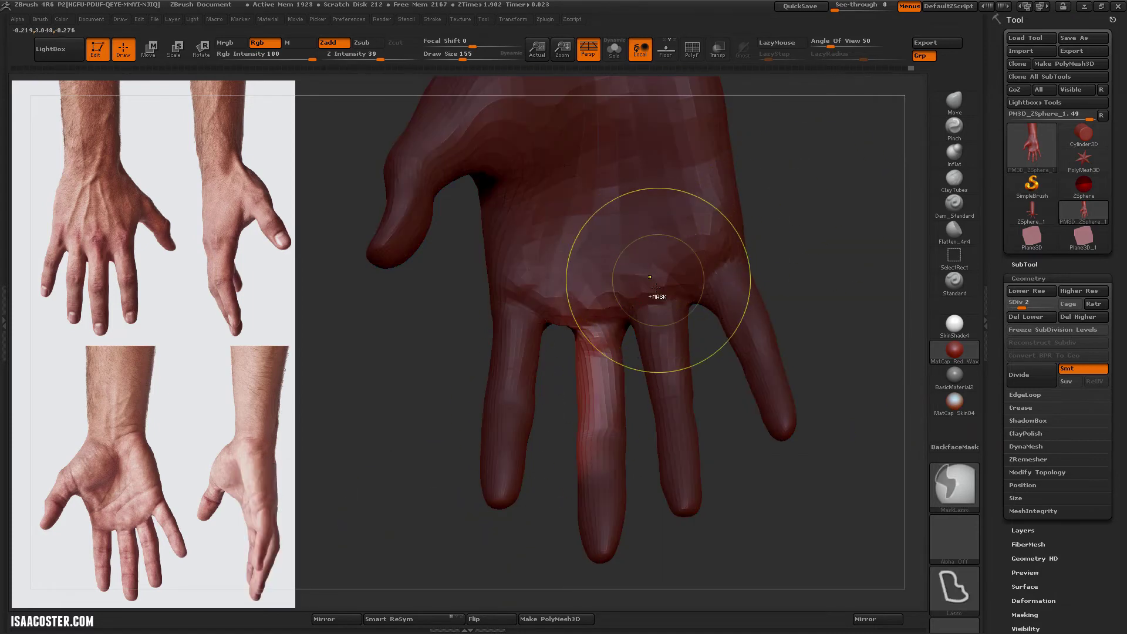
key("w")
left_click_drag(601, 343, 857, 313)
left_click_drag(577, 334, 819, 302)
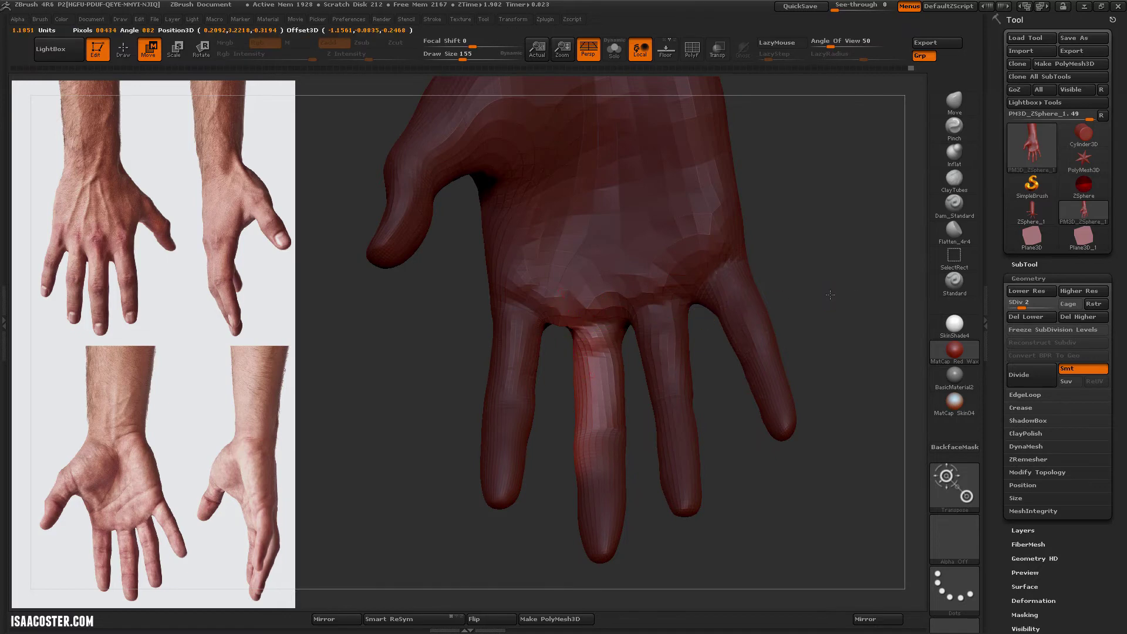
left_click_drag(702, 317, 697, 316)
left_click_drag(834, 299, 827, 289)
mouse_move(784, 482)
left_mouse_down()
mouse_move(590, 466)
mouse_move(763, 329)
mouse_move(939, 163)
left_mouse_up()
Raise the mesh to subdivision level 3 and refine the shape of the fingers with Move
key("d")
key("b")
key("m")
key("v")
key("s")
left_click(938, 163)
mouse_move(881, 411)
left_mouse_down()
mouse_move(598, 445)
mouse_move(684, 458)
left_mouse_up()
Flatten the surfaces of the fingers and knuckles with Flatten_4r4 at draw size 47, with backface masking on
left_click(954, 232)
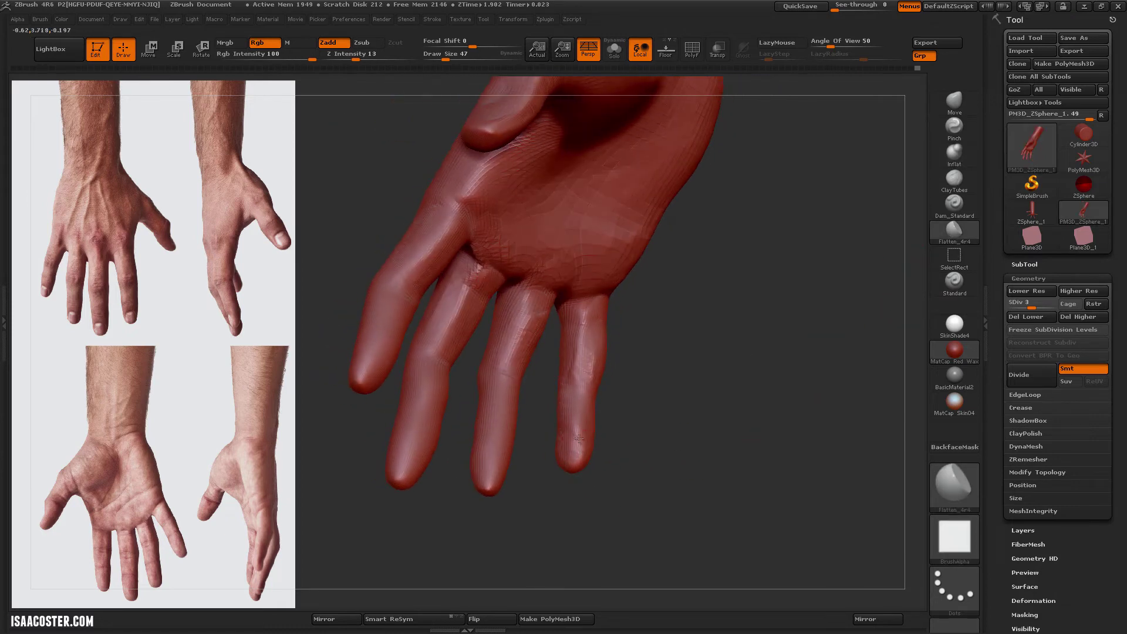
left_click_drag(604, 446, 655, 431)
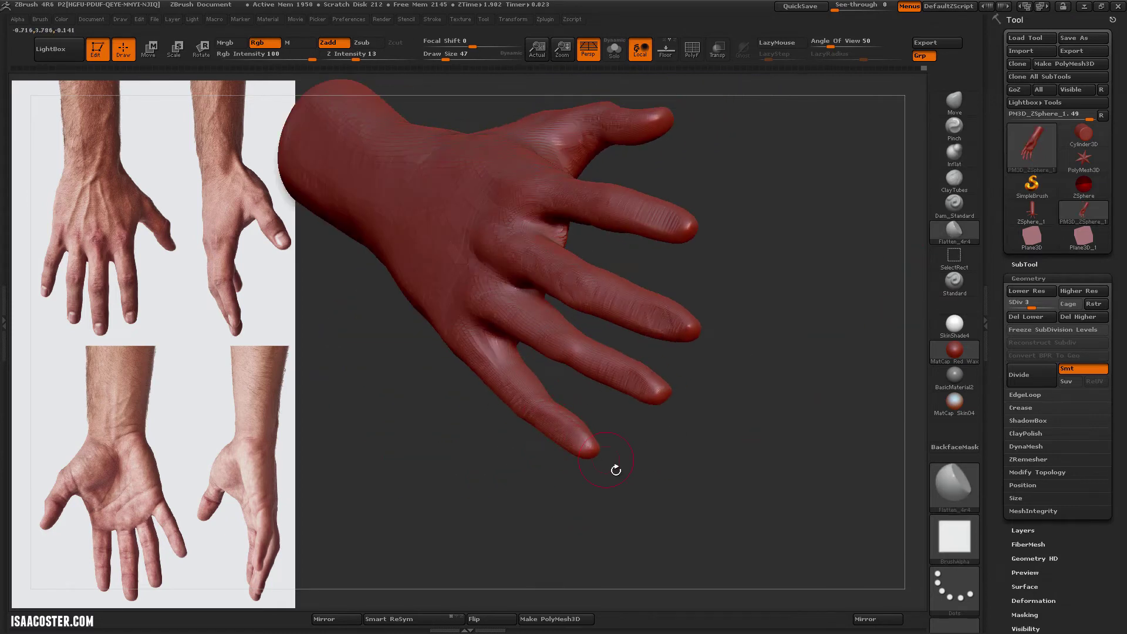
left_click_drag(616, 470, 550, 415)
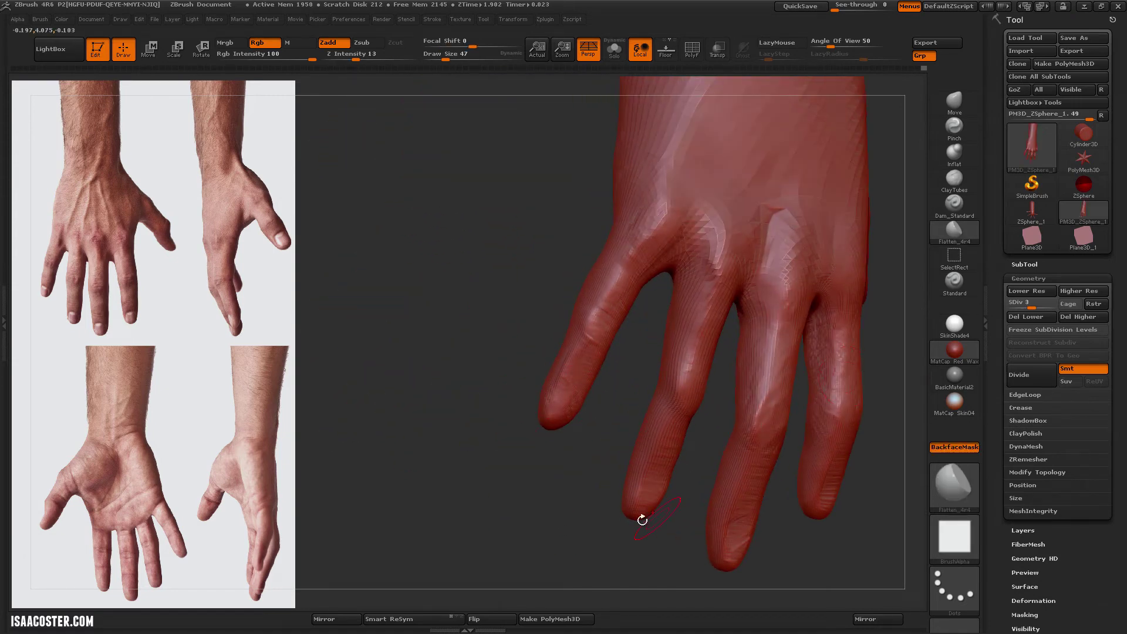
Reshape the fingers' side profile with Move at draw size 82
mouse_move(642, 519)
left_mouse_down()
mouse_move(594, 458)
mouse_move(548, 360)
left_mouse_up()
key("b")
key("m")
key("v")
key("s")
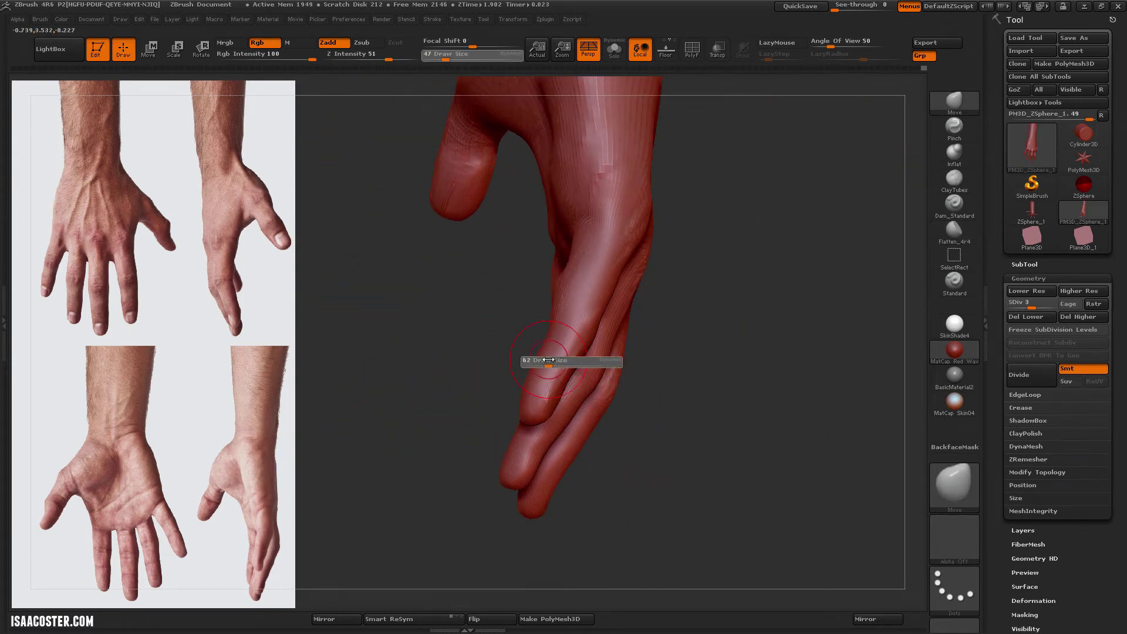
mouse_move(466, 370)
left_mouse_down("shift")
mouse_move(667, 390)
mouse_move(679, 354)
mouse_move(664, 315)
left_mouse_up("shift")
Align the arm in side view with Transpose Rotate, using a line along the forearm
key("r")
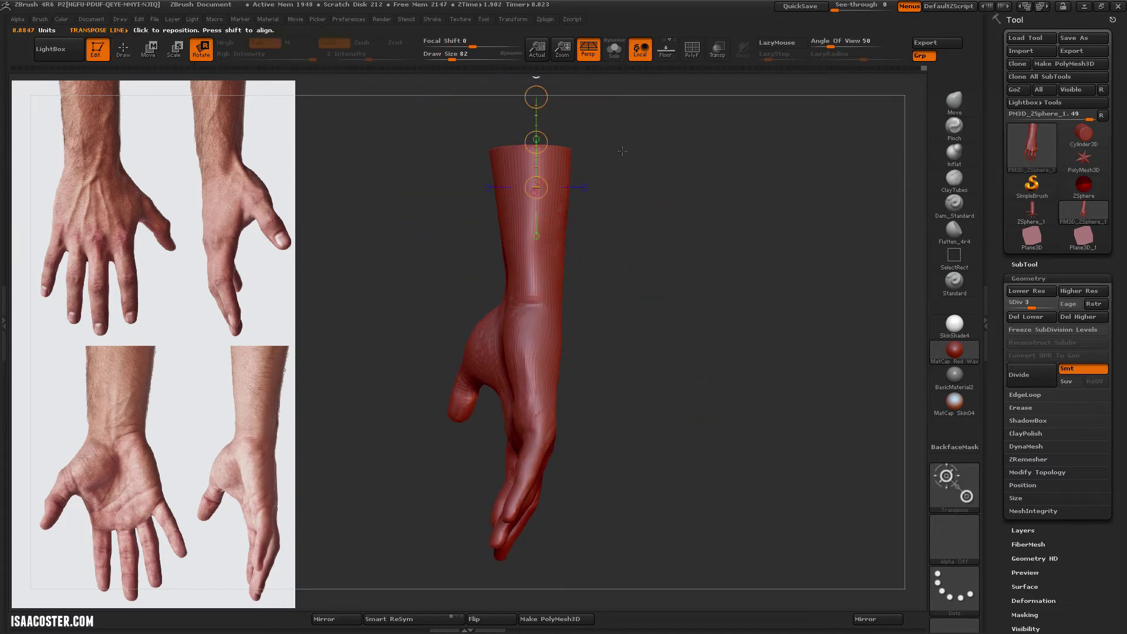
left_click_drag(622, 151, 675, 251)
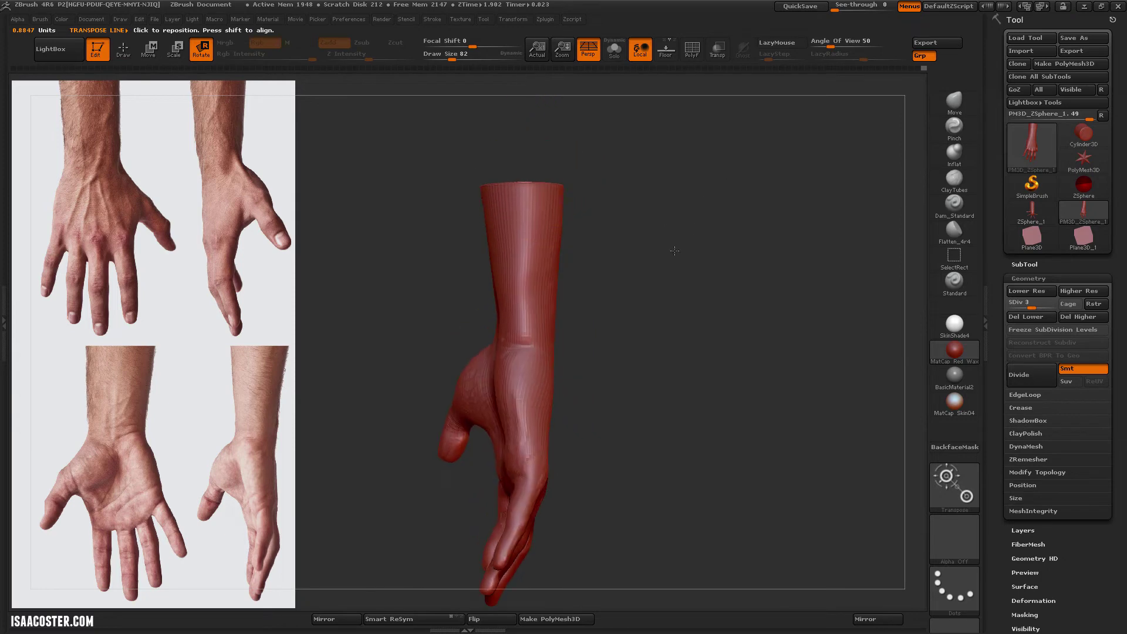
mouse_move(526, 183)
left_mouse_down()
mouse_move(579, 97)
mouse_move(505, 94)
left_mouse_up()
key("q")
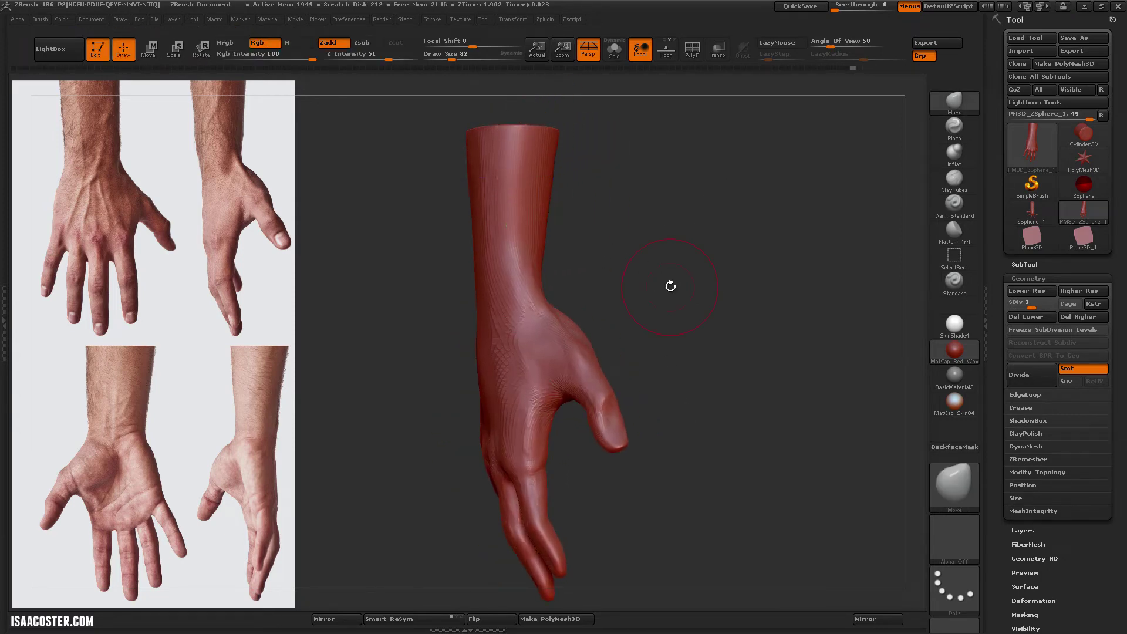
Mask the forearm, palm and thumb, leaving the four fingers free, and soften the mask at subdivision level 2
left_click_drag(671, 286, 674, 218, "alt")
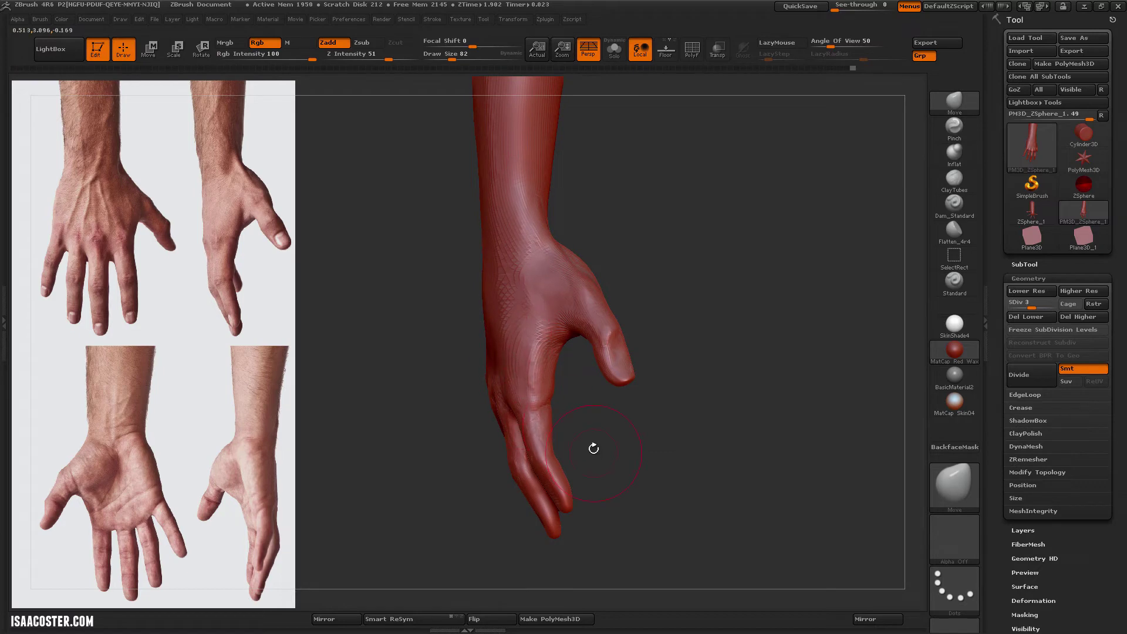
mouse_move(594, 448)
left_mouse_down()
mouse_move(584, 426)
mouse_move(616, 362)
mouse_move(587, 381)
left_mouse_up()
mouse_move(564, 431)
left_mouse_down("ctrl")
mouse_move(312, 425)
mouse_move(317, 305)
left_mouse_up("ctrl")
mouse_move(524, 398)
left_mouse_down("alt")
mouse_move(649, 372)
mouse_move(377, 390)
mouse_move(376, 317)
left_mouse_up("alt")
key("shift+d")
left_click(642, 352, "ctrl")
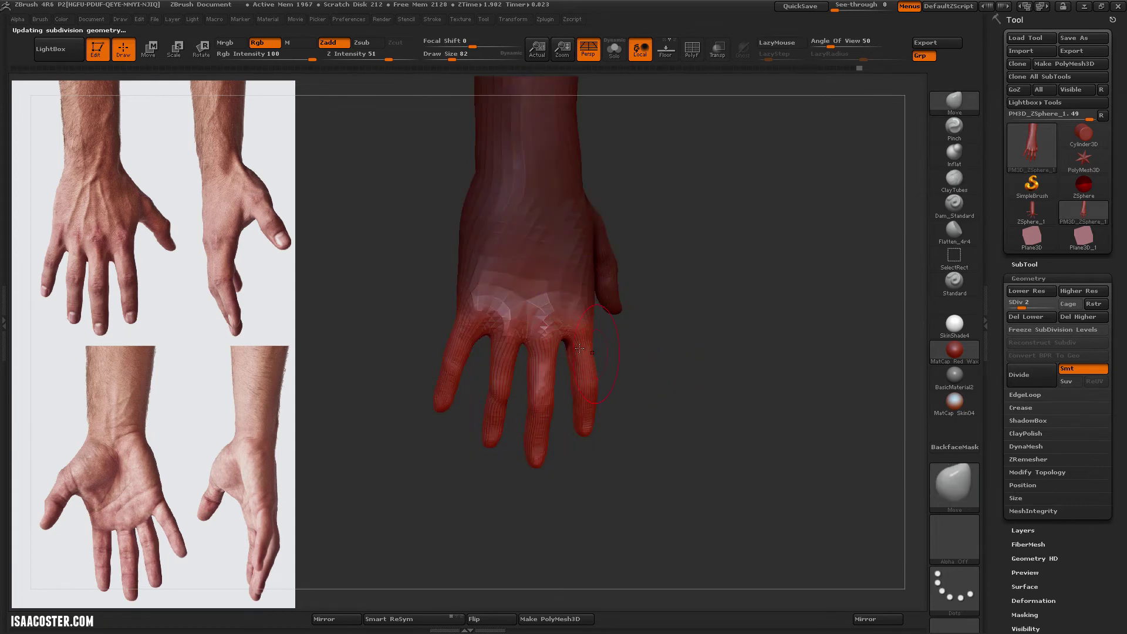
Adjust the angle and depth of the four fingers at the knuckles with Transpose Rotate and Transpose Move, and clear the mask
key("r")
left_click_drag(465, 315, 552, 314)
mouse_move(676, 352)
left_mouse_down()
mouse_move(713, 365)
mouse_move(511, 326)
mouse_move(642, 386)
mouse_move(563, 278)
left_mouse_up()
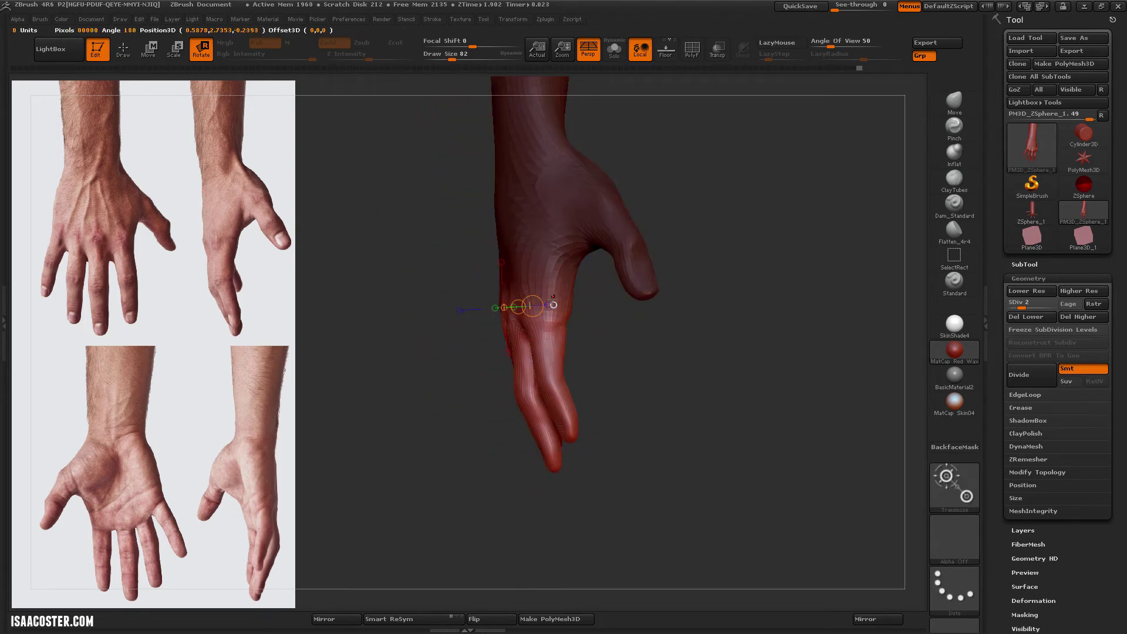
key("w")
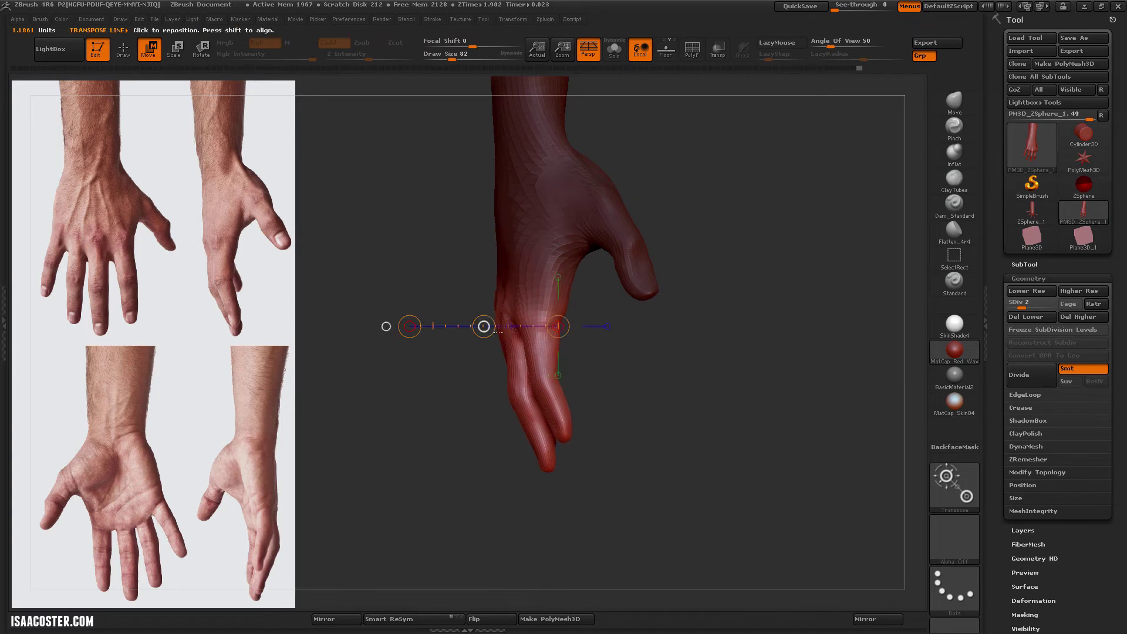
left_click_drag(498, 332, 688, 351)
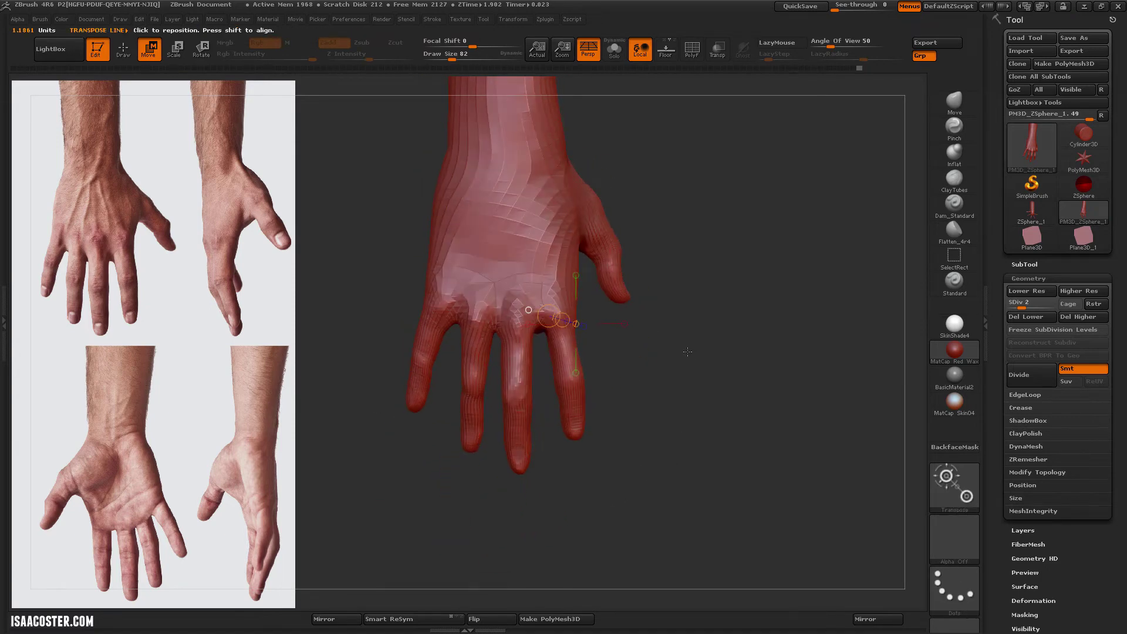
Refine the back of the hand and thumb with Move at draw size 109, and restore subdivision level 5
left_click(955, 101)
key("s")
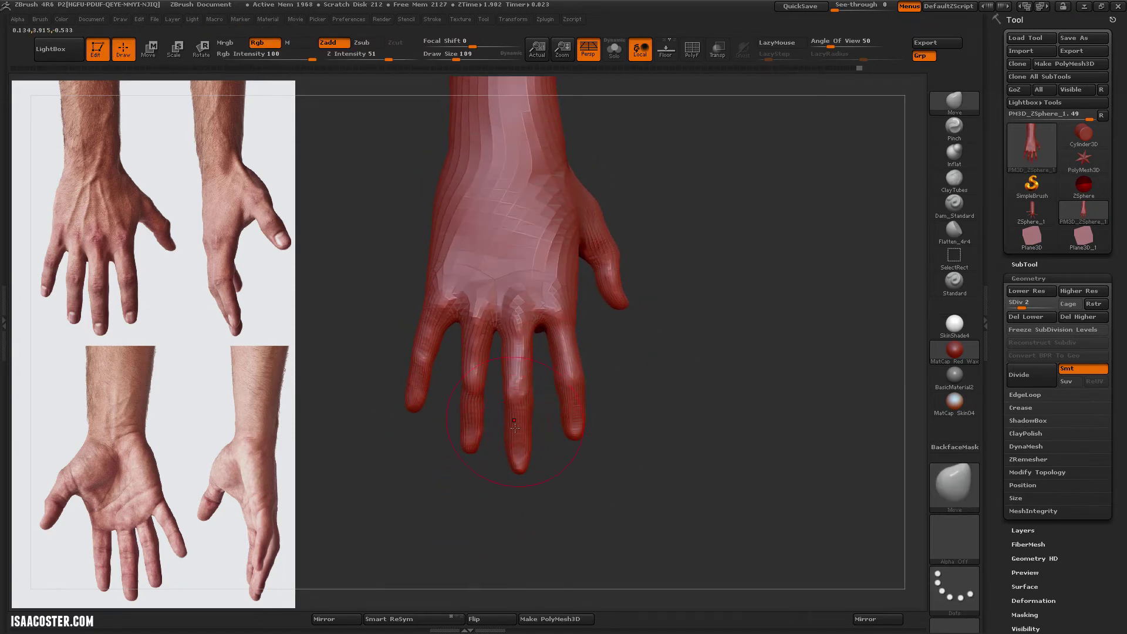
key("d")
key("d")
key("d")
left_click_drag(742, 378, 723, 361, "alt")
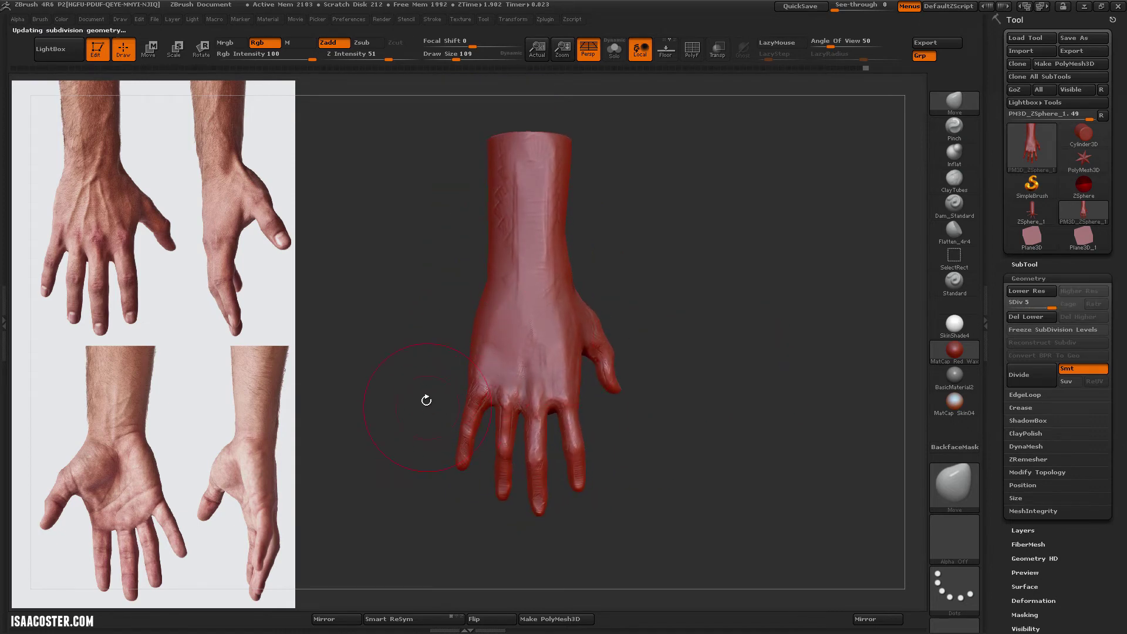
left_click_drag(426, 400, 444, 365)
mouse_move(432, 443)
left_mouse_down("alt")
mouse_move(528, 470)
mouse_move(565, 495)
left_mouse_up("alt")
Isolate the ring finger with a softened mask at subdivision level 2, rotate it at its knuckle with Transpose Rotate, and clear the mask
mouse_move(565, 357)
left_mouse_down("ctrl")
mouse_move(542, 339)
mouse_move(534, 444)
mouse_move(446, 341)
left_mouse_up("ctrl")
key("shift+d")
key("shift+d")
key("shift+d")
left_click(737, 361, "ctrl")
key("r")
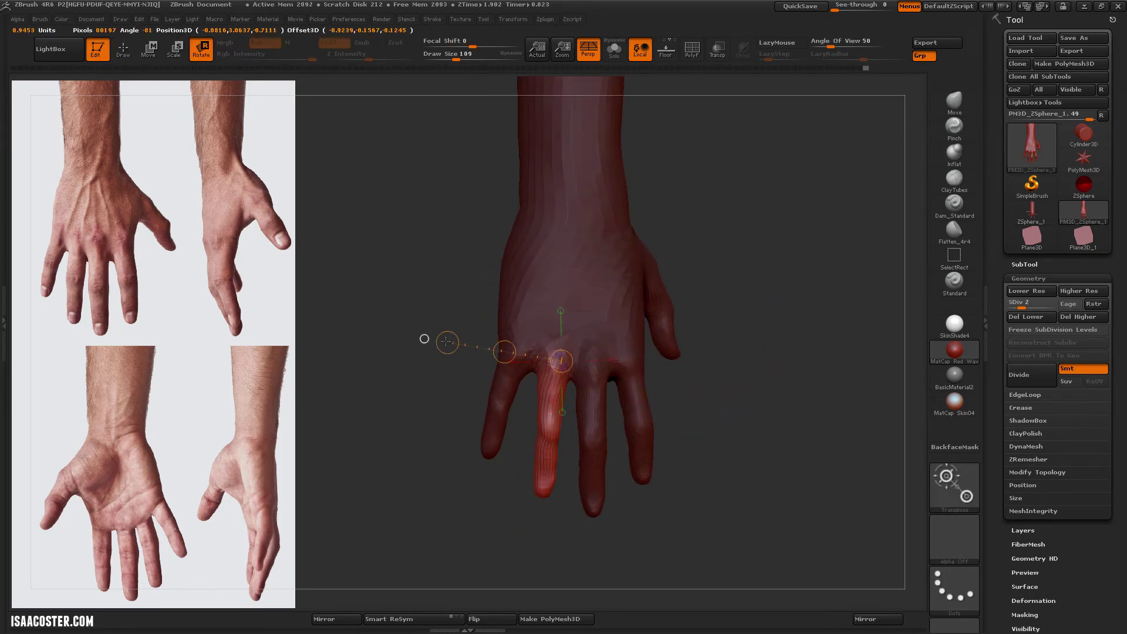
mouse_move(449, 404)
left_mouse_down()
mouse_move(490, 340)
mouse_move(456, 337)
mouse_move(508, 480)
left_mouse_up()
mouse_move(492, 338)
left_mouse_down("ctrl")
mouse_move(539, 335)
mouse_move(487, 346)
mouse_move(492, 354)
left_mouse_up("ctrl")
left_click_drag(464, 317, 656, 399)
Mask the forearm and thumb at subdivision level 1, adjust the fingers' length with Transpose Move, and restore level 4 without the mask
mouse_move(479, 420)
left_mouse_down("ctrl")
mouse_move(446, 452)
mouse_move(459, 501)
mouse_move(587, 446)
mouse_move(718, 424)
mouse_move(674, 397)
mouse_move(725, 406)
mouse_move(516, 410)
mouse_move(491, 334)
mouse_move(626, 354)
mouse_move(582, 475)
mouse_move(593, 490)
left_mouse_up("ctrl")
key("shift+d")
left_click(435, 408, "ctrl")
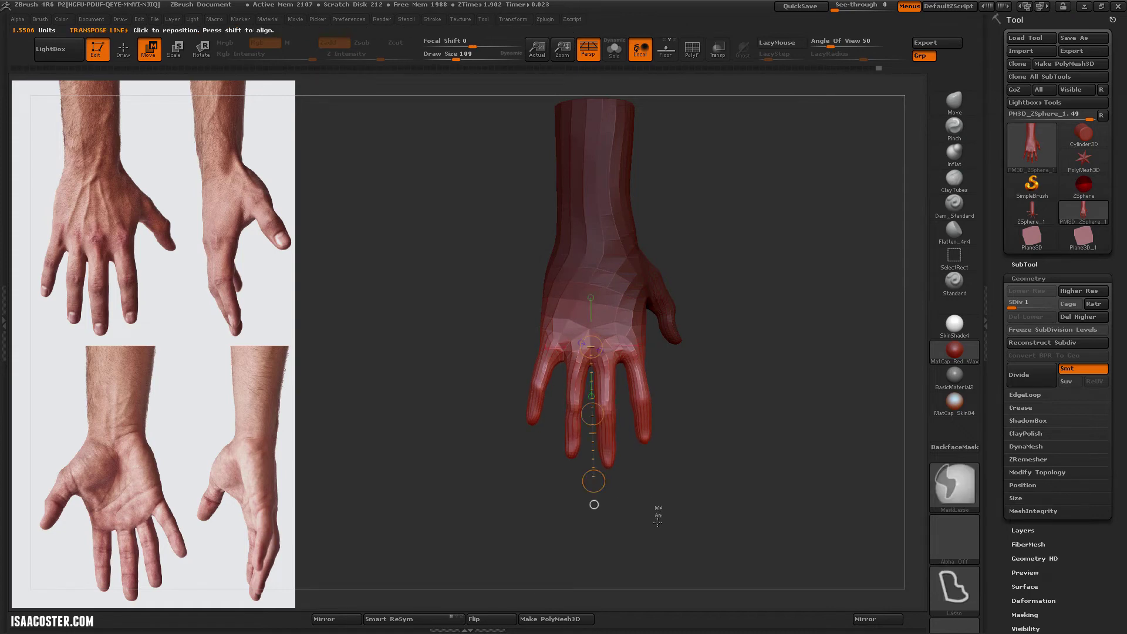
key("d")
key("d")
key("d")
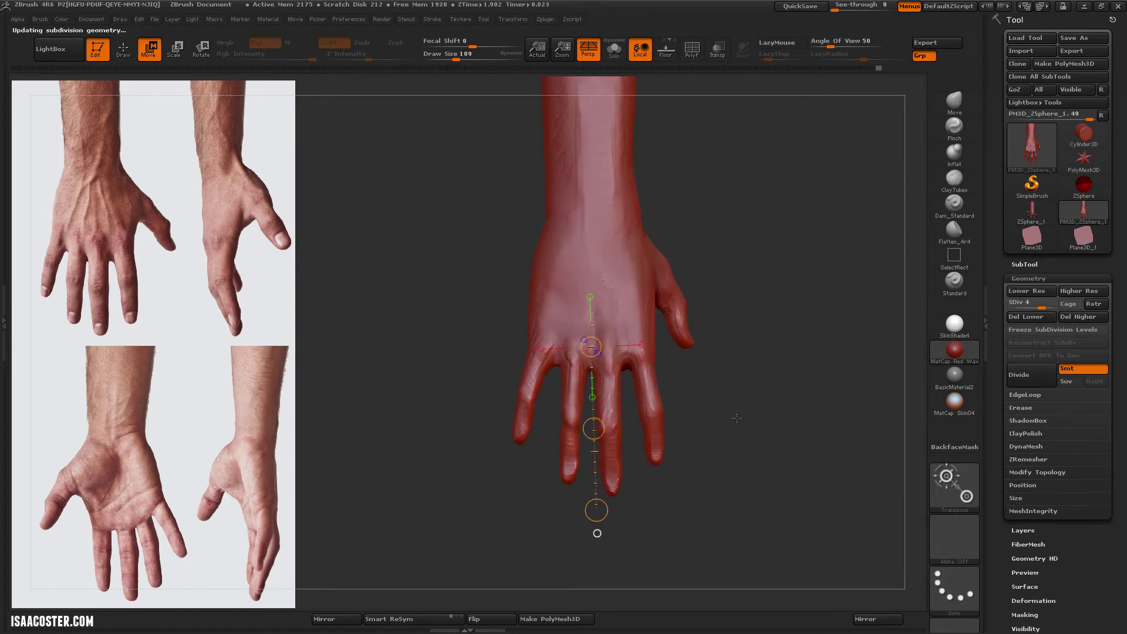
key("q")
Carve the grooves between the knuckles and tendons on the back of the hand with Dam_Standard at draw size 105
mouse_move(752, 441)
left_mouse_down()
mouse_move(730, 378)
mouse_move(599, 330)
mouse_move(720, 441)
mouse_move(562, 383)
left_mouse_up()
left_click(938, 216)
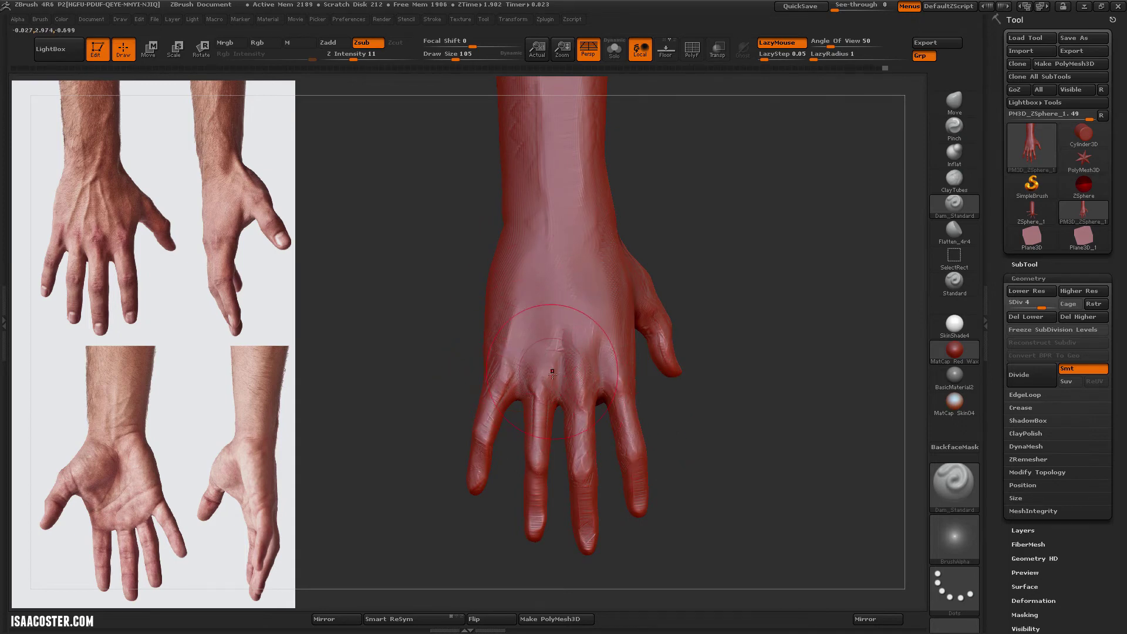
mouse_move(677, 437)
left_mouse_down()
mouse_move(742, 322)
mouse_move(801, 364)
mouse_move(893, 255)
left_mouse_up()
Flatten the backs and sides of the fingers with Flatten_4r4 at draw size 39, with backface masking on
left_click(955, 230)
mouse_move(376, 423)
left_mouse_down("alt")
mouse_move(410, 373)
mouse_move(589, 320)
left_mouse_up("alt")
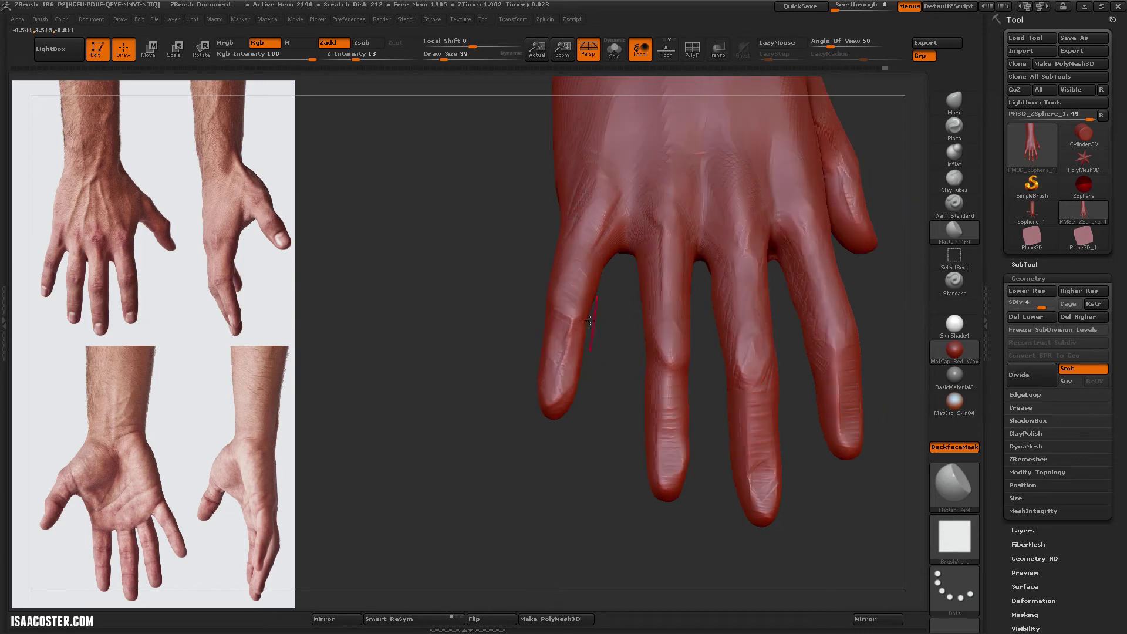
left_click_drag(547, 403, 679, 366)
mouse_move(629, 431)
left_mouse_down()
mouse_move(592, 445)
mouse_move(838, 323)
left_mouse_up()
Isolate part of the fingers with an inverted mask at subdivision level 1 and reposition it with Transpose Move
key("shift+d")
key("shift+d")
key("shift+d")
mouse_move(616, 385)
left_mouse_down("ctrl")
mouse_move(678, 521)
mouse_move(696, 276)
mouse_move(613, 247)
left_mouse_up("ctrl")
key("ctrl+i")
key("w")
mouse_move(662, 347)
left_mouse_down()
mouse_move(418, 347)
mouse_move(446, 352)
mouse_move(487, 334)
left_mouse_up()
key("q")
Smooth the fingers and reshape their outlines with Move at draw sizes 93 and 113 on subdivision level 1
mouse_move(693, 411)
left_mouse_down()
mouse_move(712, 522)
mouse_move(712, 465)
mouse_move(667, 448)
mouse_move(703, 481)
mouse_move(699, 445)
mouse_move(674, 416)
left_mouse_up()
key("b")
key("m")
key("v")
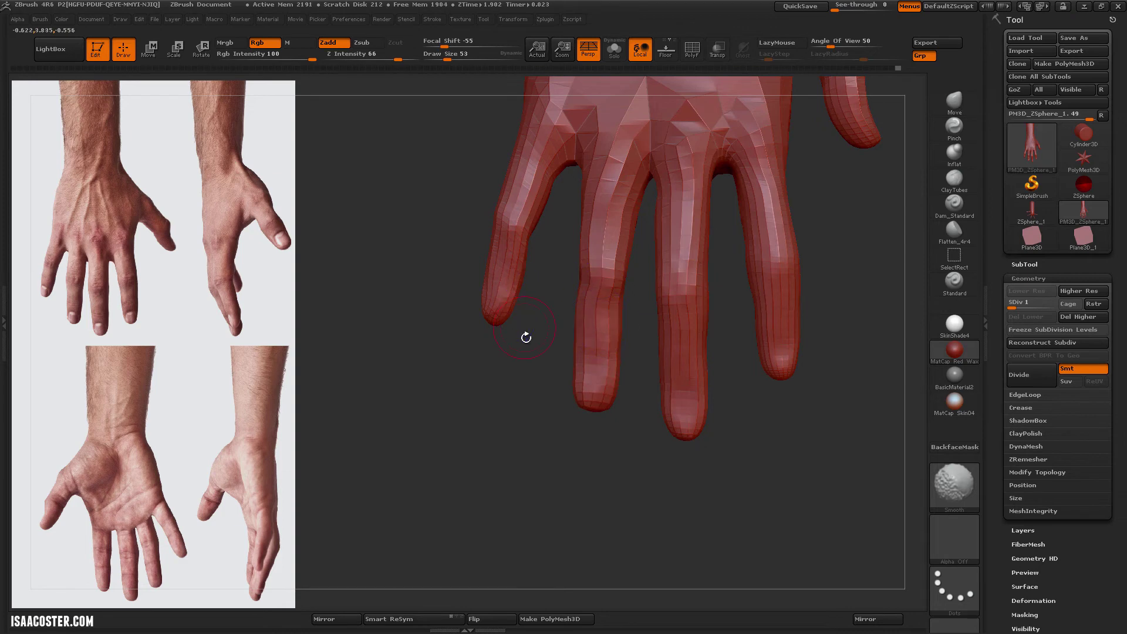
left_click_drag(526, 338, 737, 428)
key("b")
key("m")
key("v")
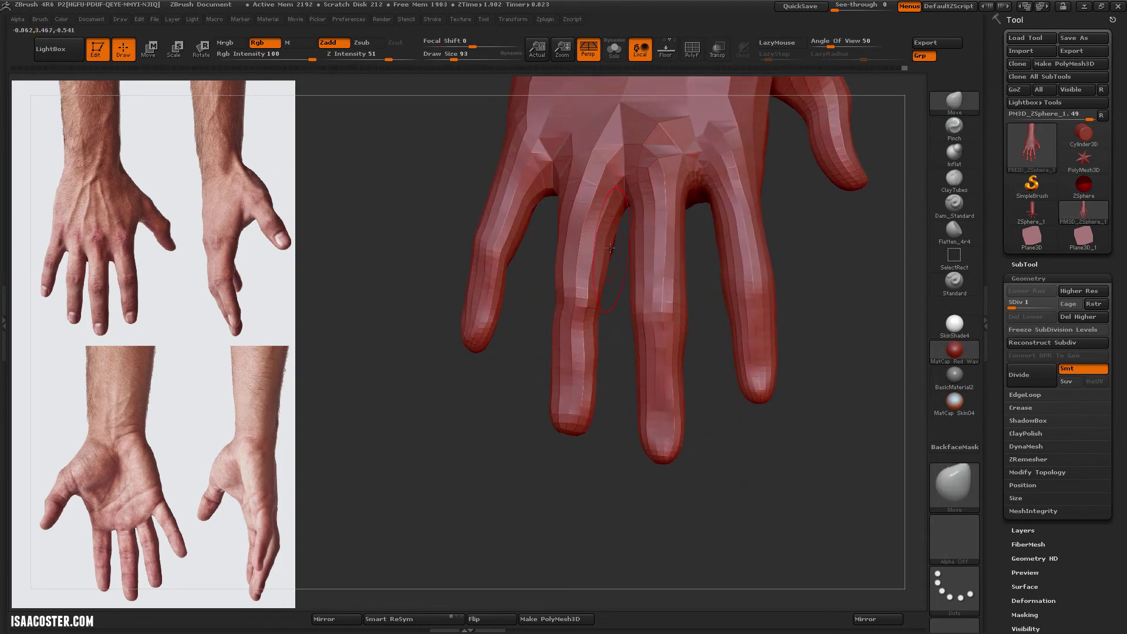
left_click_drag(699, 329, 670, 417, "alt")
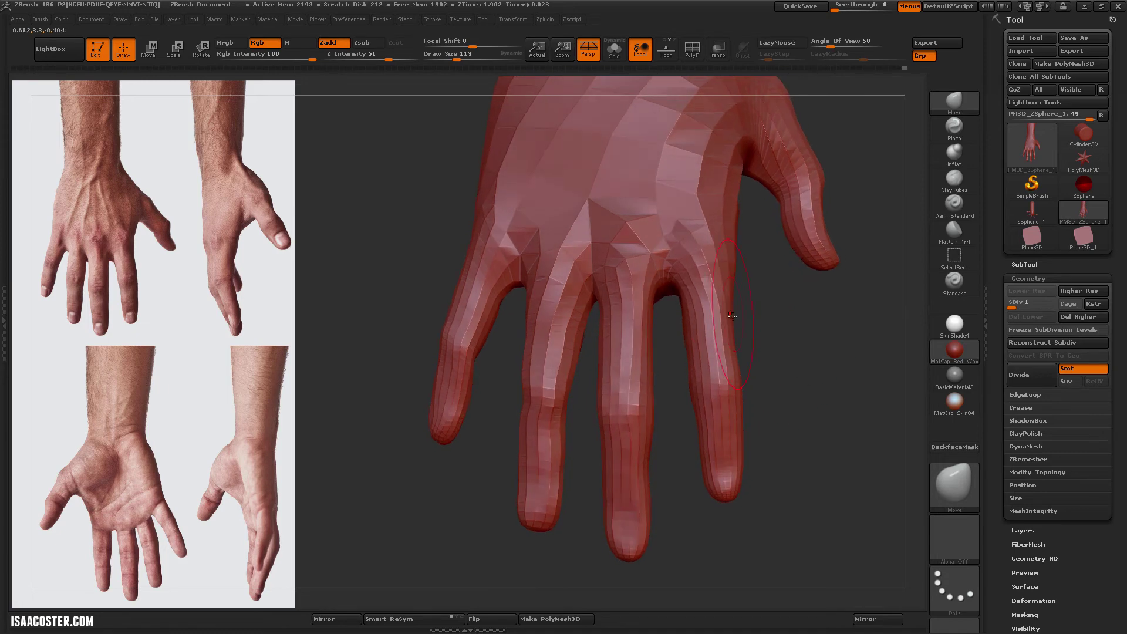
mouse_move(784, 332)
left_mouse_down()
mouse_move(795, 340)
mouse_move(522, 457)
left_mouse_up()
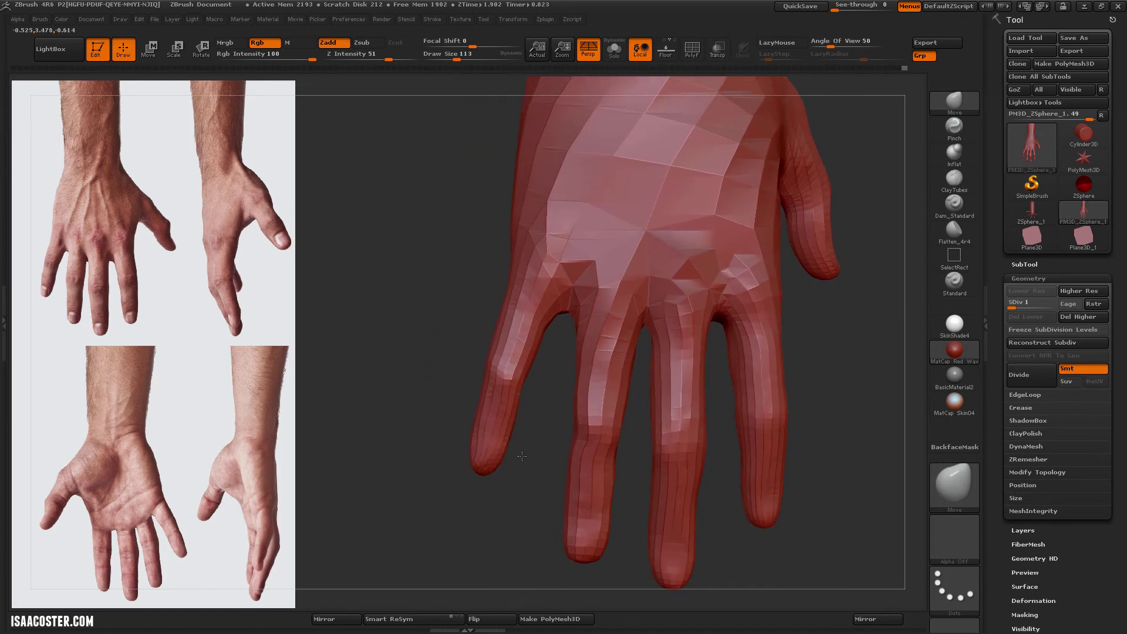
Return to subdivision level 5 and carve between the knuckles and tendons on the back with Dam_Standard at intensity 13 and draw size 86
key("d")
key("d")
key("d")
key("d")
mouse_move(838, 344)
left_mouse_down()
mouse_move(862, 404)
mouse_move(817, 429)
mouse_move(748, 441)
mouse_move(805, 478)
left_mouse_up()
left_click(955, 202)
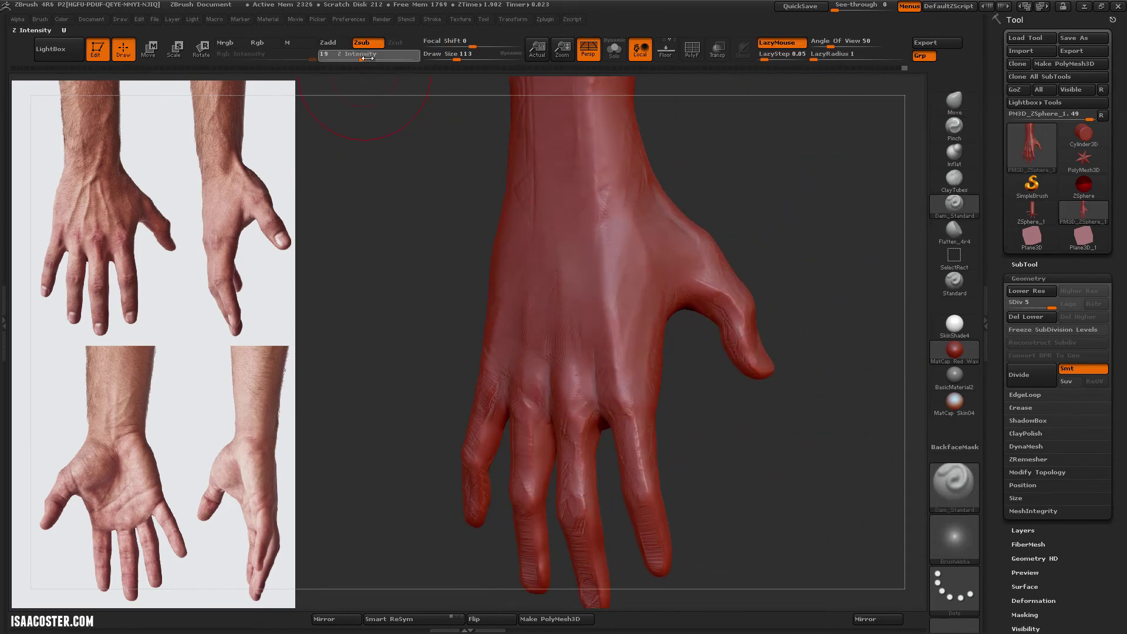
left_click_drag(367, 58, 356, 59)
key("bracketleft")
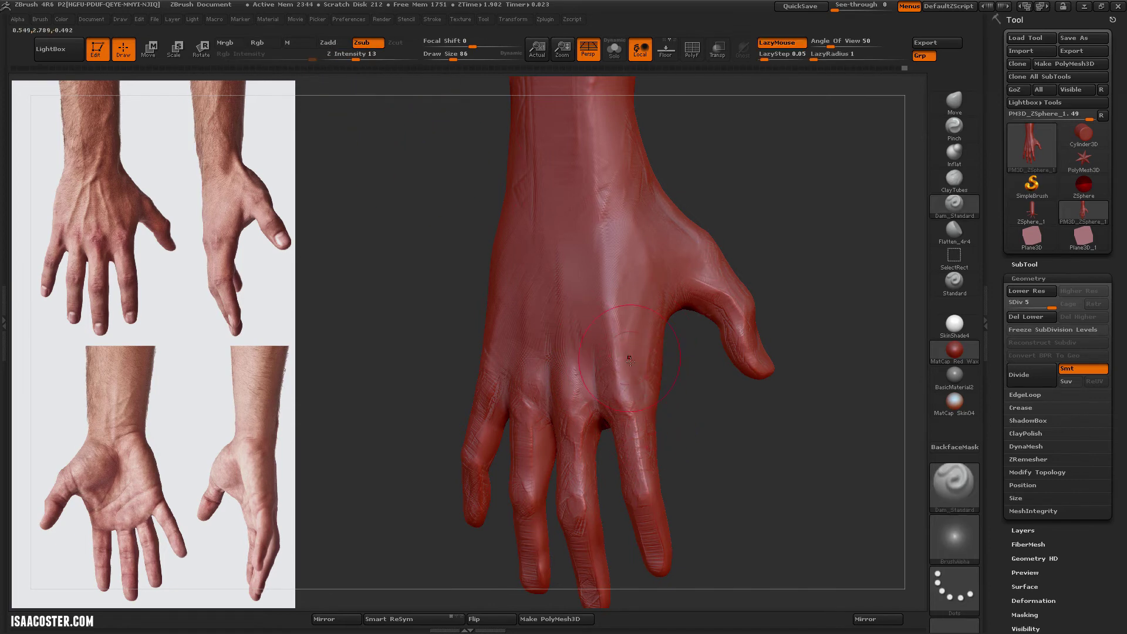
mouse_move(630, 386)
left_mouse_down()
mouse_move(609, 369)
mouse_move(618, 463)
left_mouse_up()
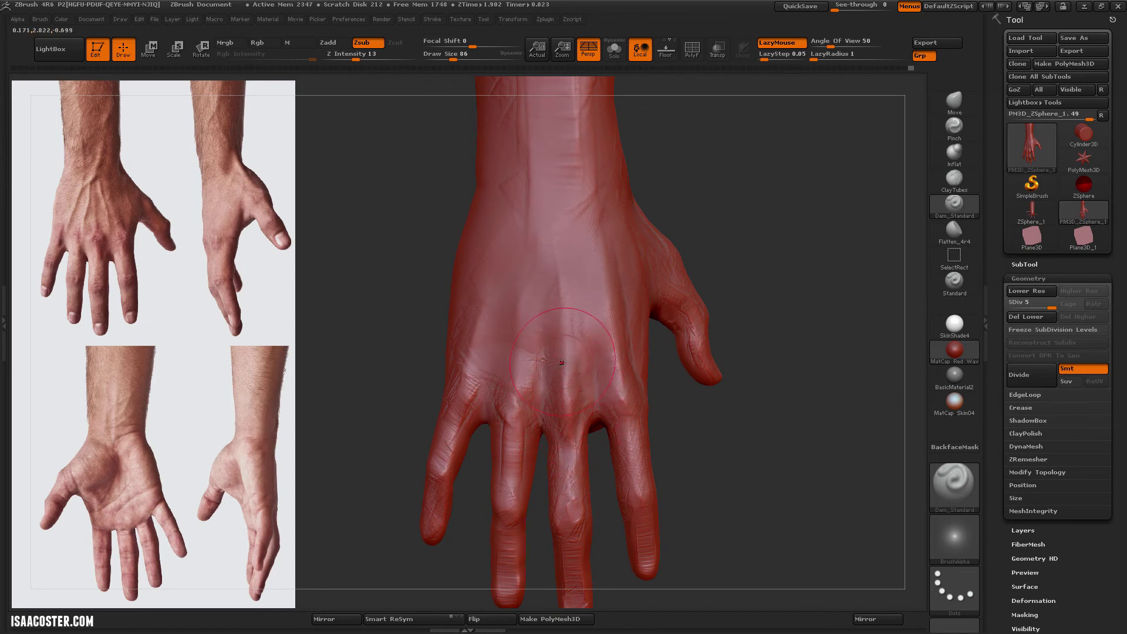
left_click_drag(681, 267, 668, 277)
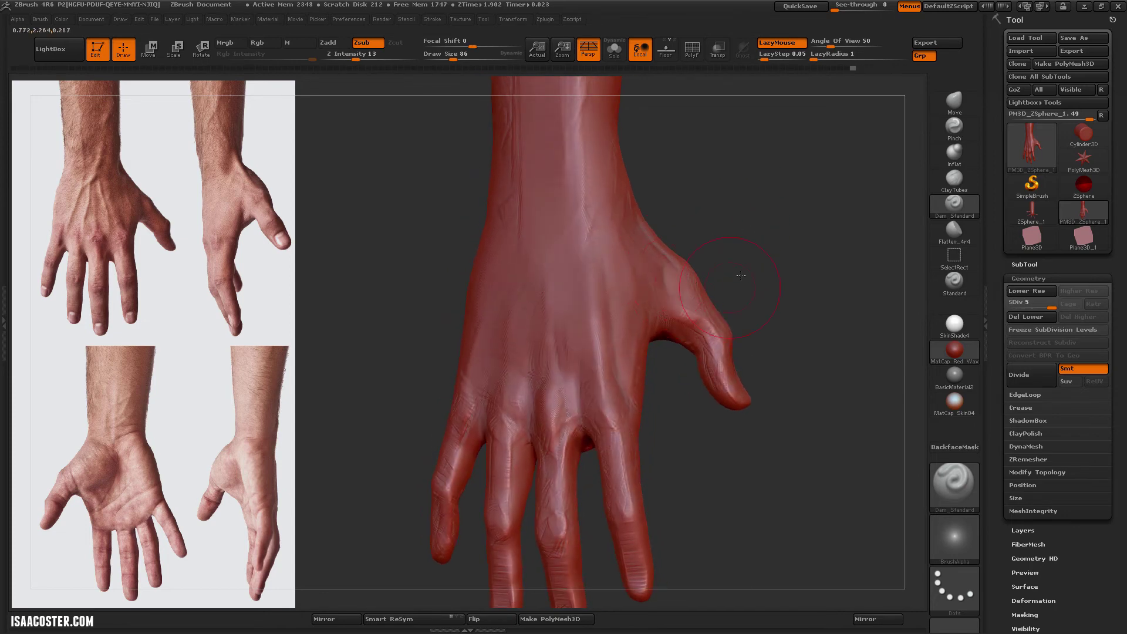
Build up the palm side of the fingers with the Clay brush at intensity 10 and draw size 56
left_click_drag(741, 275, 604, 329)
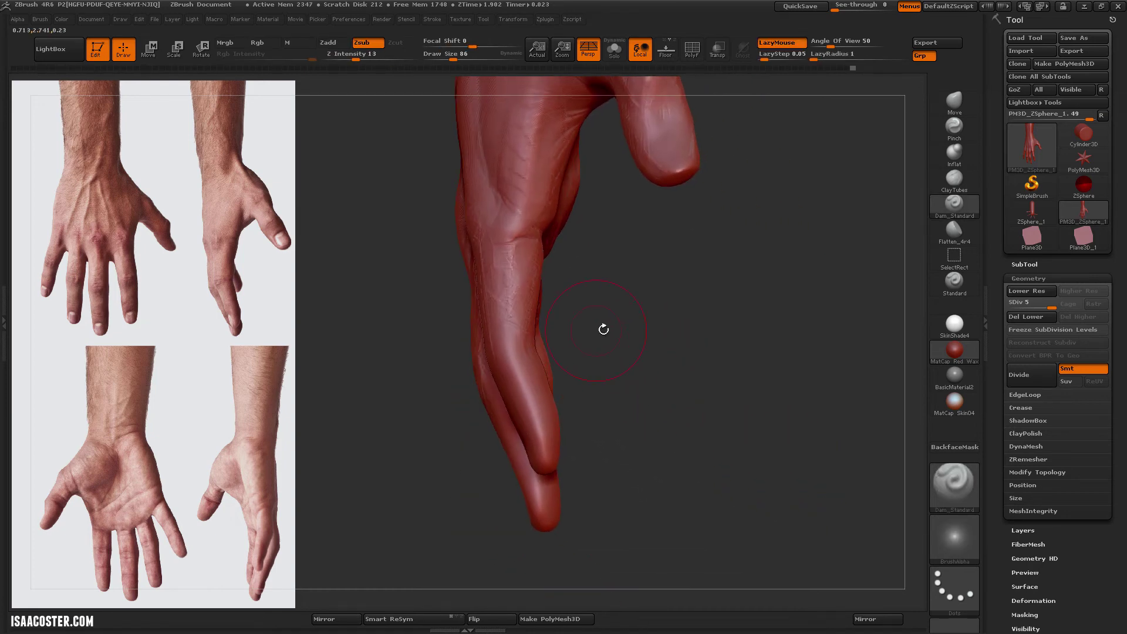
left_click(956, 180)
key("b")
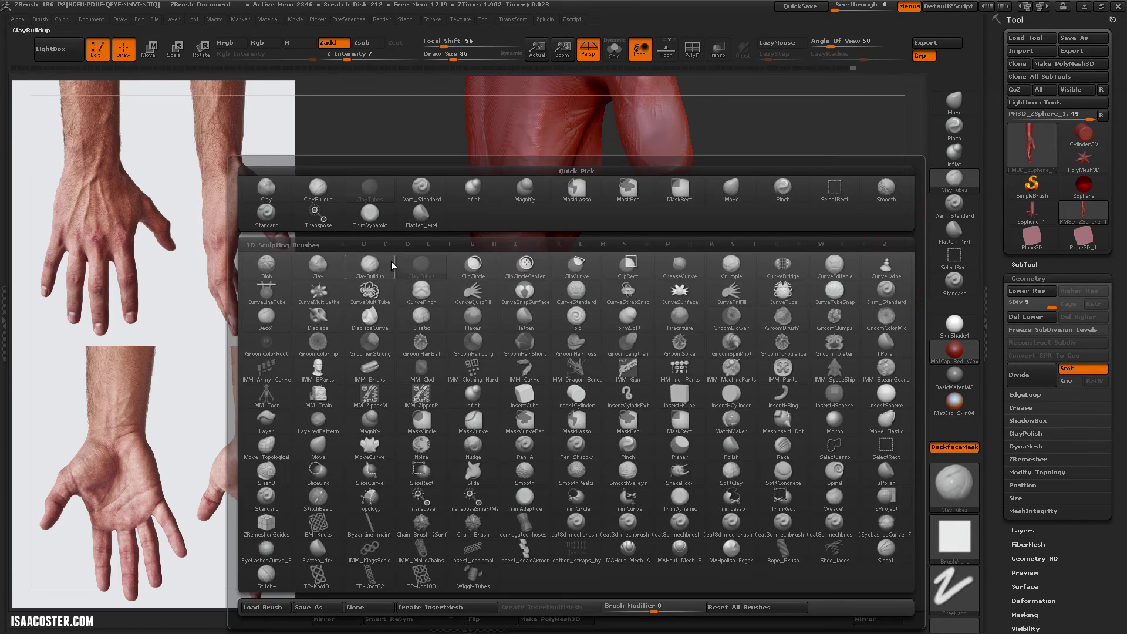
left_click(317, 265)
left_click_drag(593, 446, 593, 308)
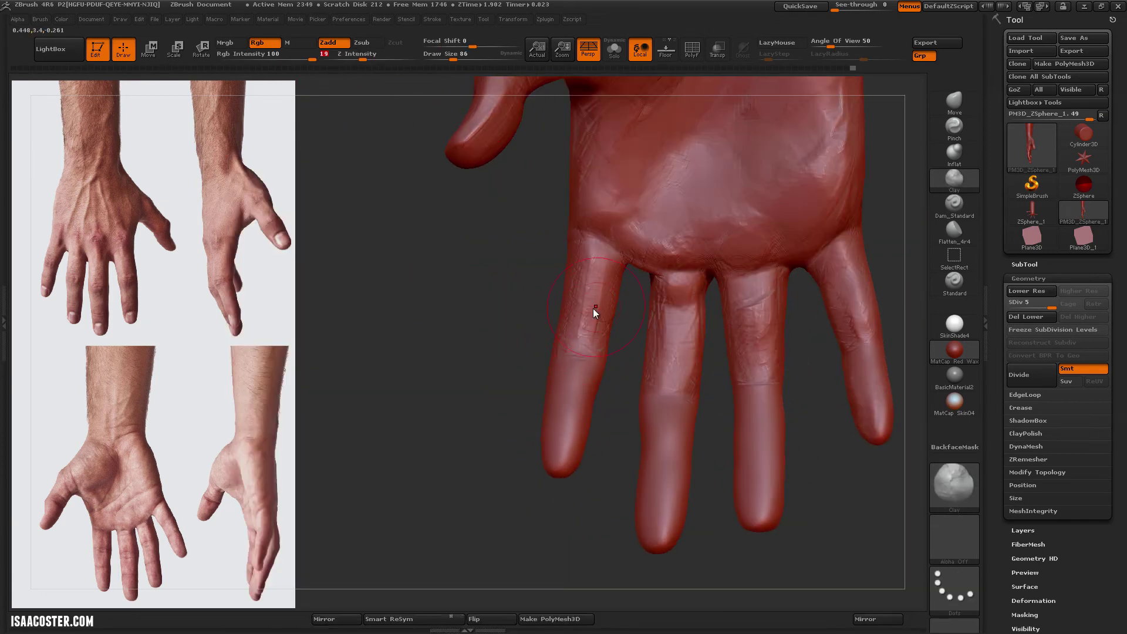
key("bracketleft")
key("bracketleft")
key("bracketleft")
type("u10")
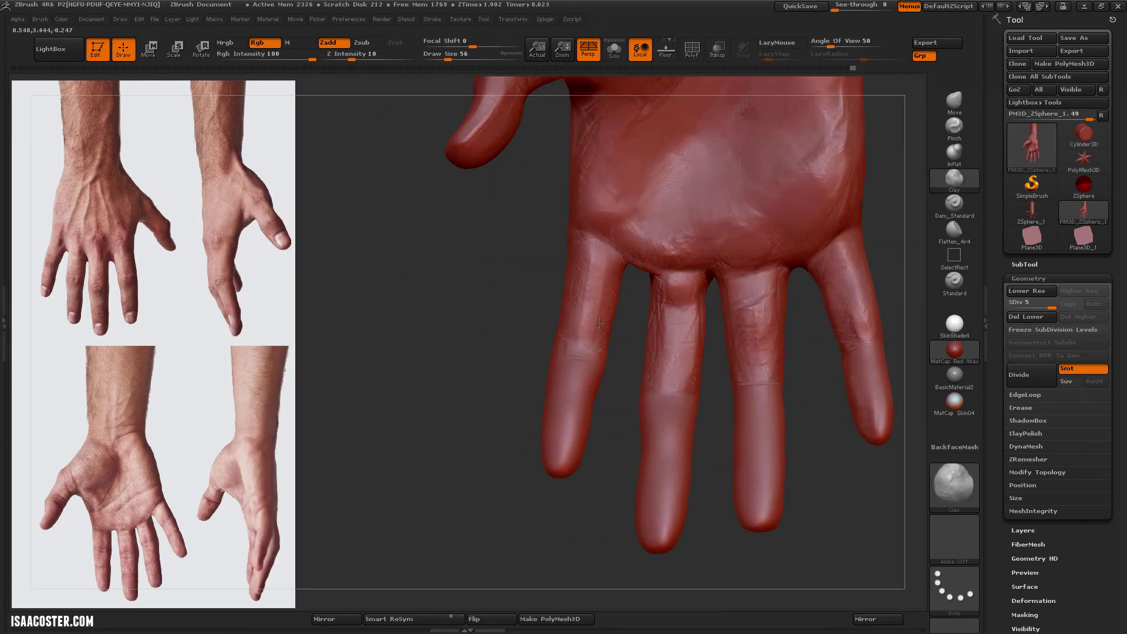
left_click_drag(599, 323, 590, 273)
mouse_move(611, 411)
left_mouse_down()
mouse_move(623, 446)
mouse_move(607, 433)
mouse_move(607, 423)
mouse_move(720, 530)
mouse_move(773, 544)
mouse_move(787, 505)
left_mouse_up()
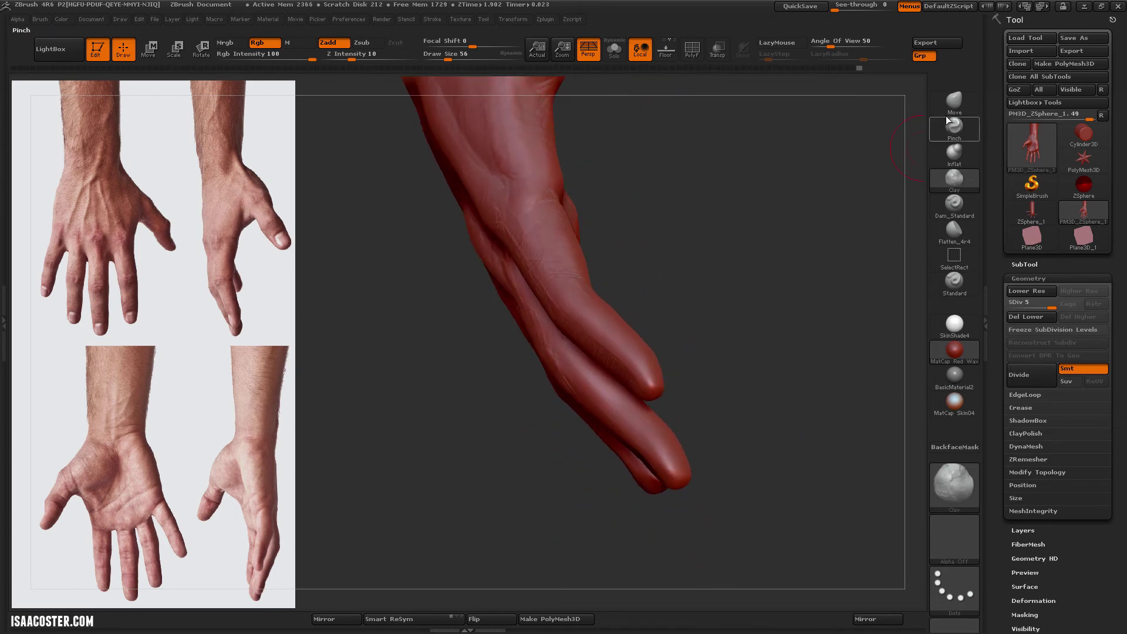
Reshape the side profile of the fingers and fingertips with Move at draw size 89
left_click(952, 105)
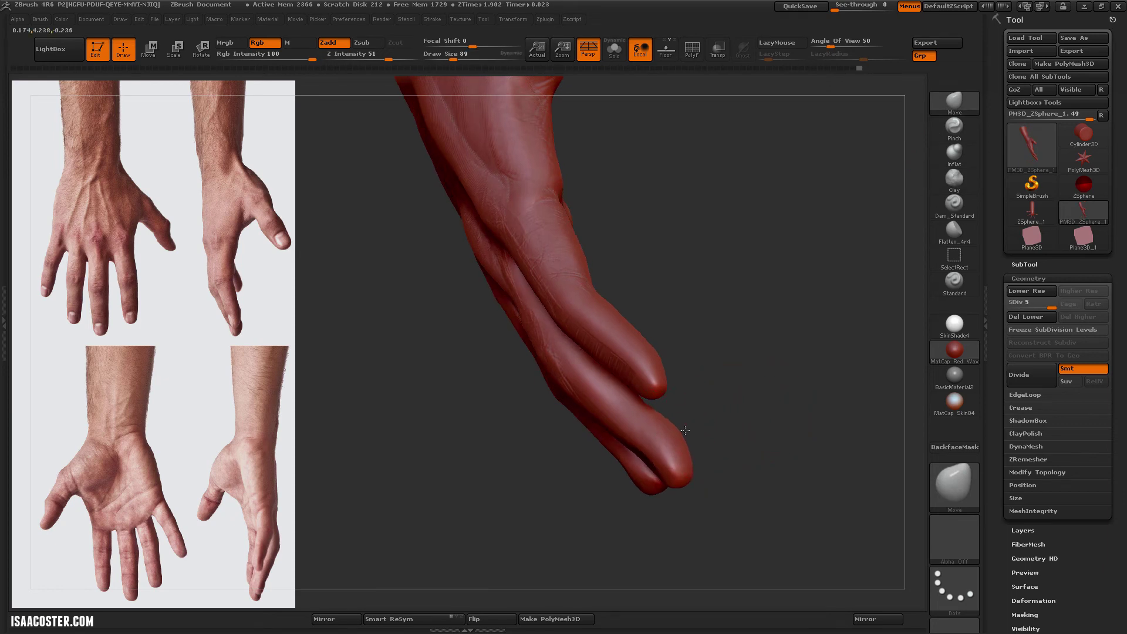
left_click_drag(678, 439, 703, 362)
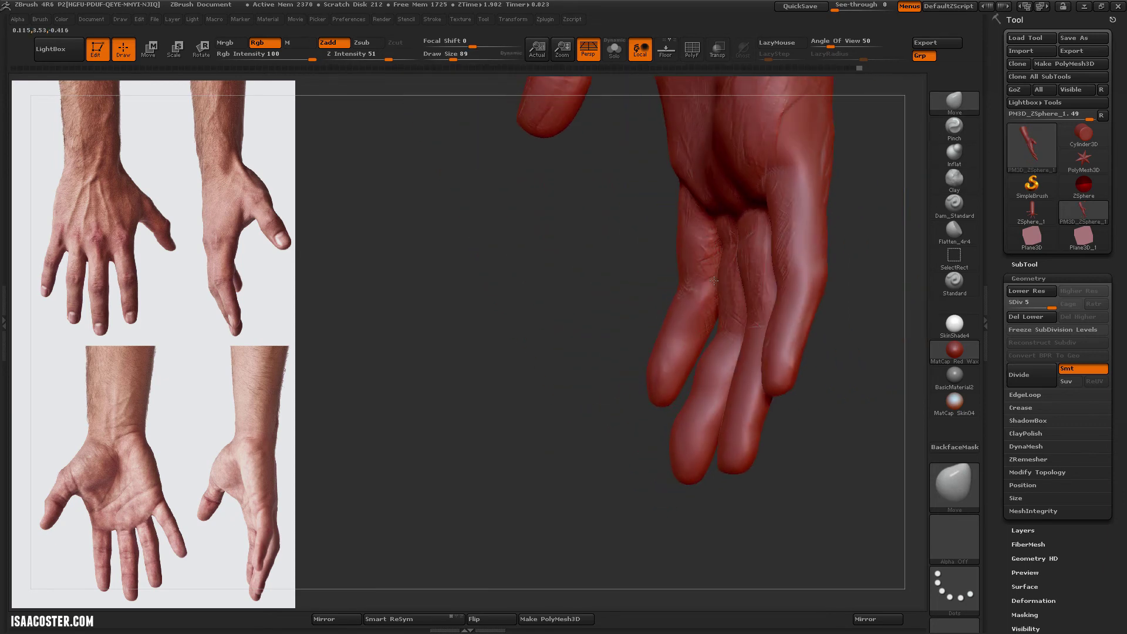
mouse_move(729, 258)
left_mouse_down()
mouse_move(782, 270)
mouse_move(775, 382)
mouse_move(745, 414)
mouse_move(788, 445)
mouse_move(857, 452)
left_mouse_up()
key("s")
Flatten the backs of the fingers and their joints with Flatten_4r4 at intensity 13 and draw size 42
left_click(955, 229)
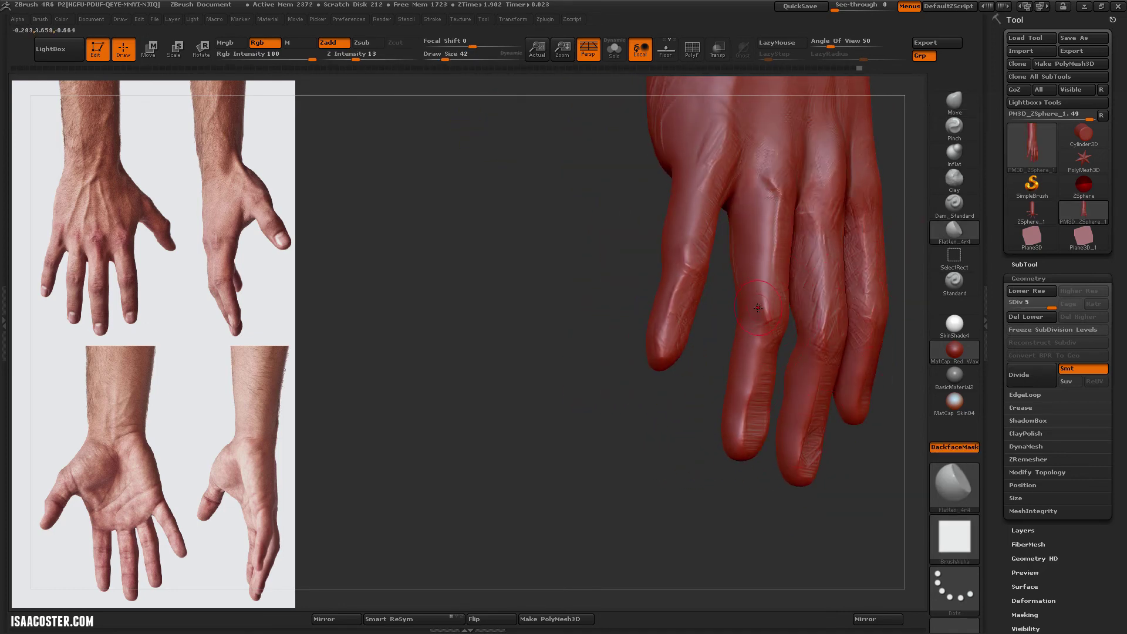
left_click_drag(771, 315, 769, 263)
left_click_drag(702, 401, 746, 410)
left_click_drag(658, 336, 655, 350)
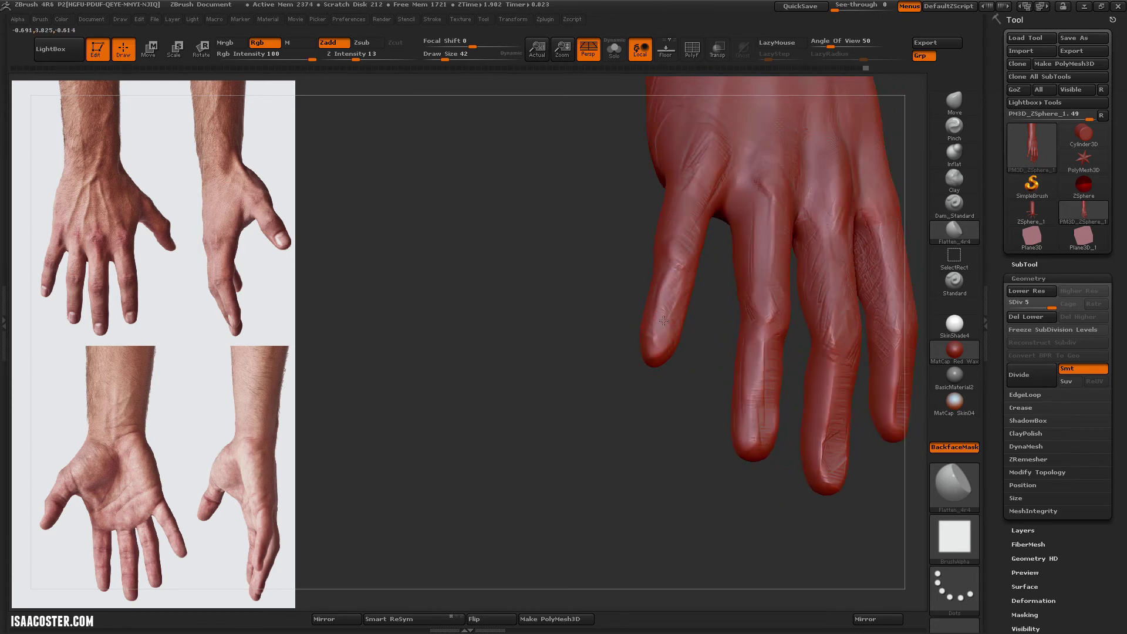
mouse_move(675, 264)
left_mouse_down()
mouse_move(681, 250)
mouse_move(491, 511)
mouse_move(529, 487)
left_mouse_up()
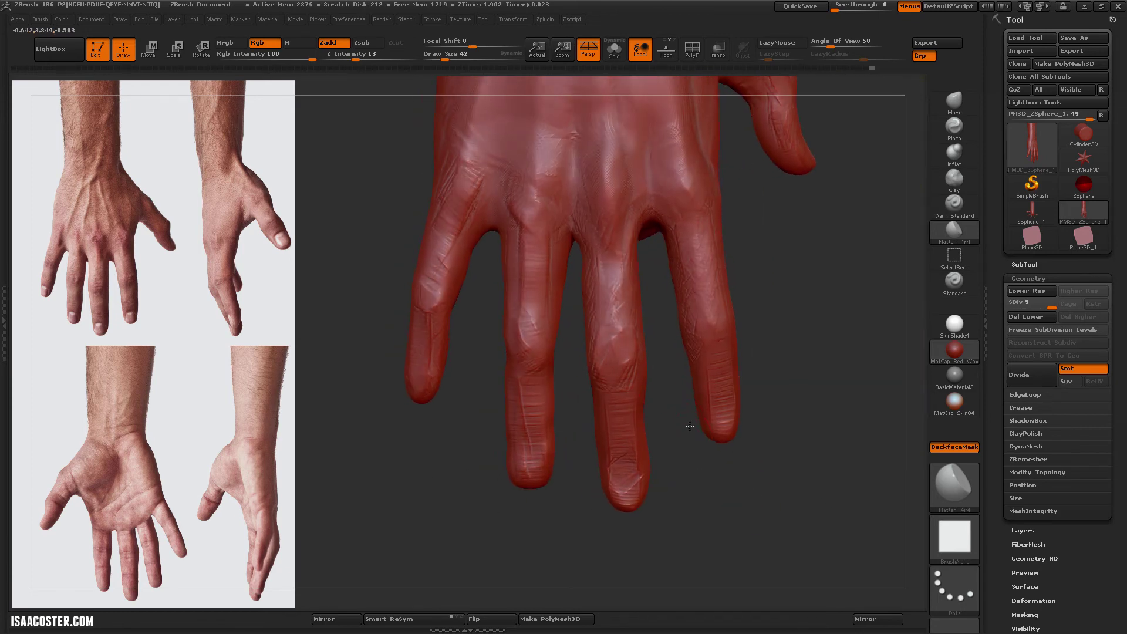
mouse_move(690, 426)
left_mouse_down()
mouse_move(593, 355)
mouse_move(674, 463)
mouse_move(746, 516)
mouse_move(705, 482)
left_mouse_up()
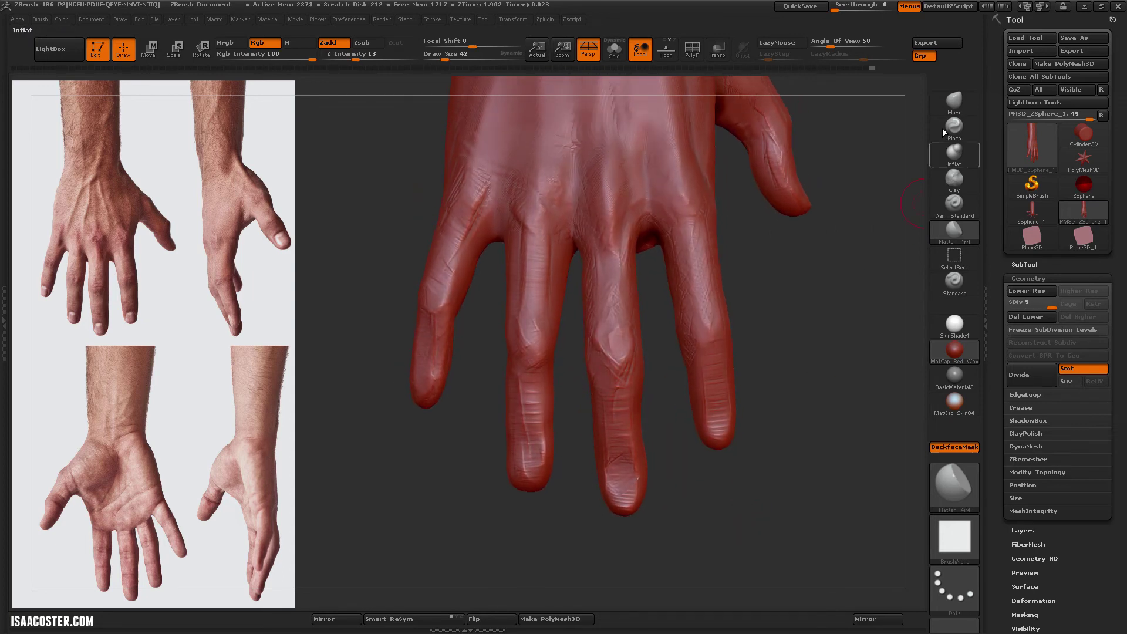
Adjust the finger and thumb outlines from the back of the hand with Move at draw size 89
key("b")
key("m")
key("v")
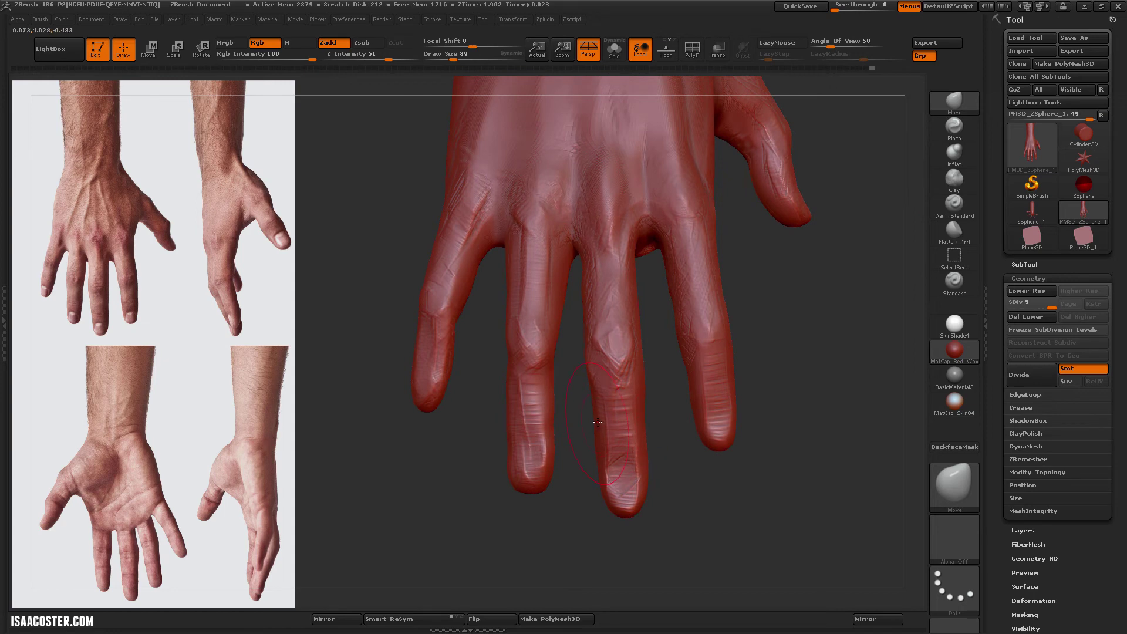
left_click_drag(787, 308, 802, 346)
Mask the middle finger and adjoining index area, adjust the ring finger with Move at draw size 82, and clear the mask
left_click(955, 233)
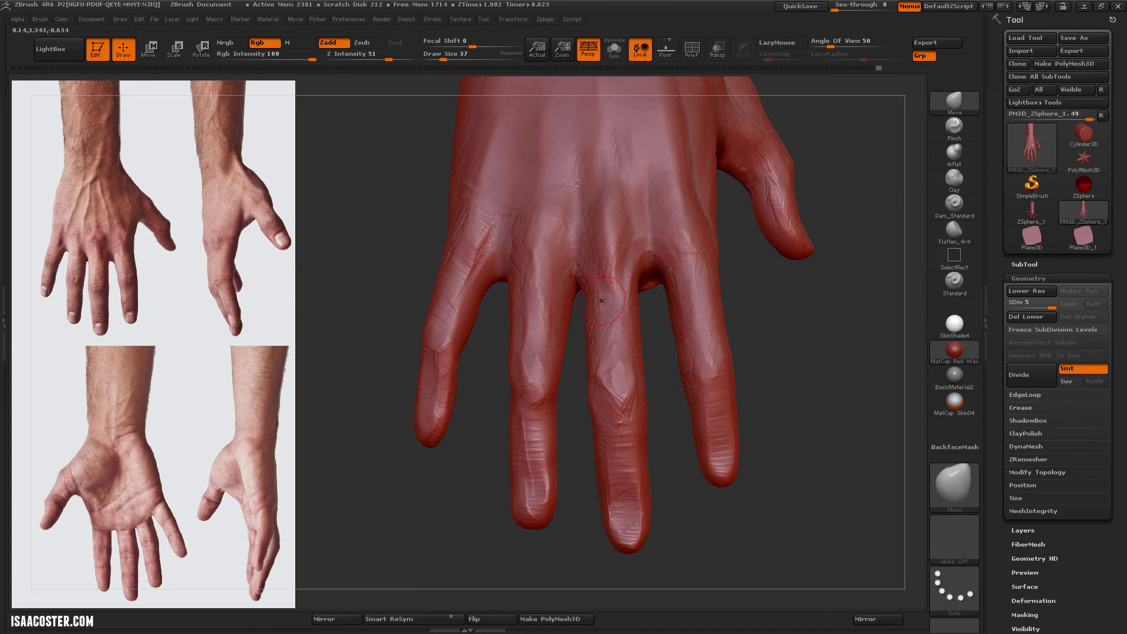
mouse_move(680, 478)
left_mouse_down("ctrl")
mouse_move(583, 451)
mouse_move(579, 305)
mouse_move(652, 147)
mouse_move(758, 176)
left_mouse_up("ctrl")
key("b")
key("m")
key("v")
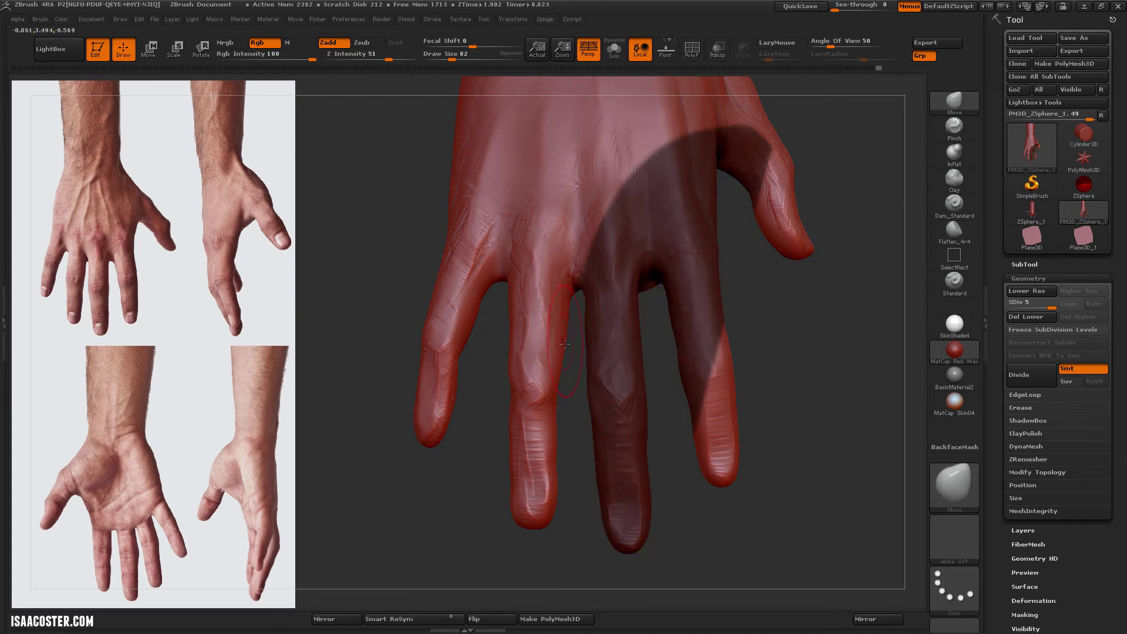
key("ctrl+z")
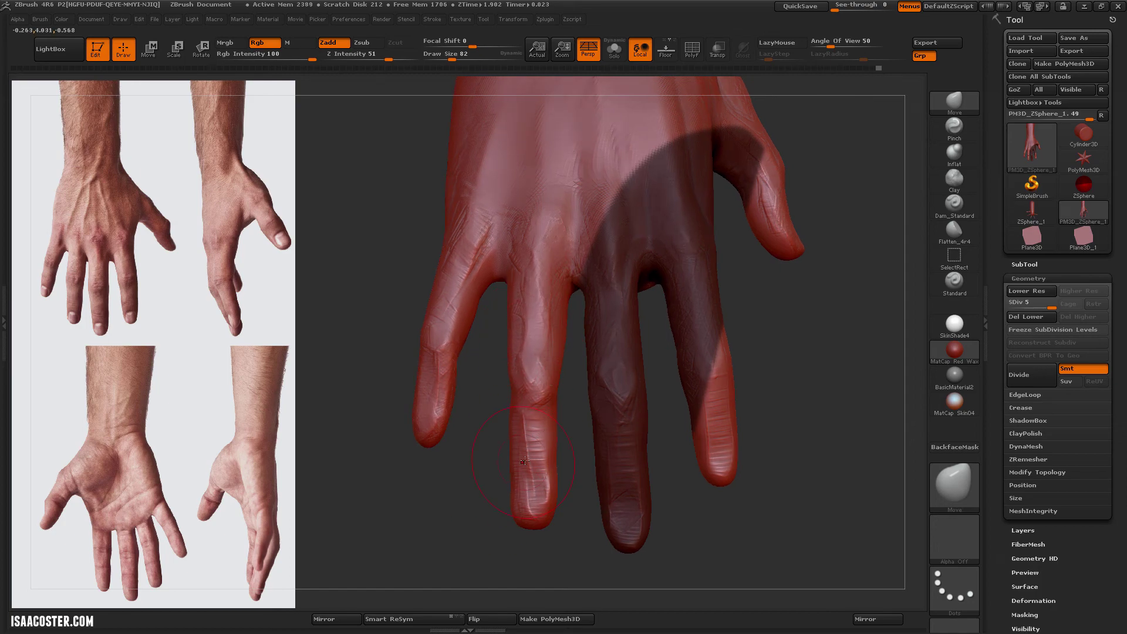
mouse_move(559, 564)
left_mouse_down("ctrl")
mouse_move(611, 564)
mouse_move(816, 175)
left_mouse_up("ctrl")
mouse_move(781, 352)
left_mouse_down()
mouse_move(785, 398)
mouse_move(742, 534)
mouse_move(755, 259)
mouse_move(881, 250)
left_mouse_up()
Carve joint creases across the palm side of the fingers with Dam_Standard at intensity 13 and draw size 75
left_click(955, 204)
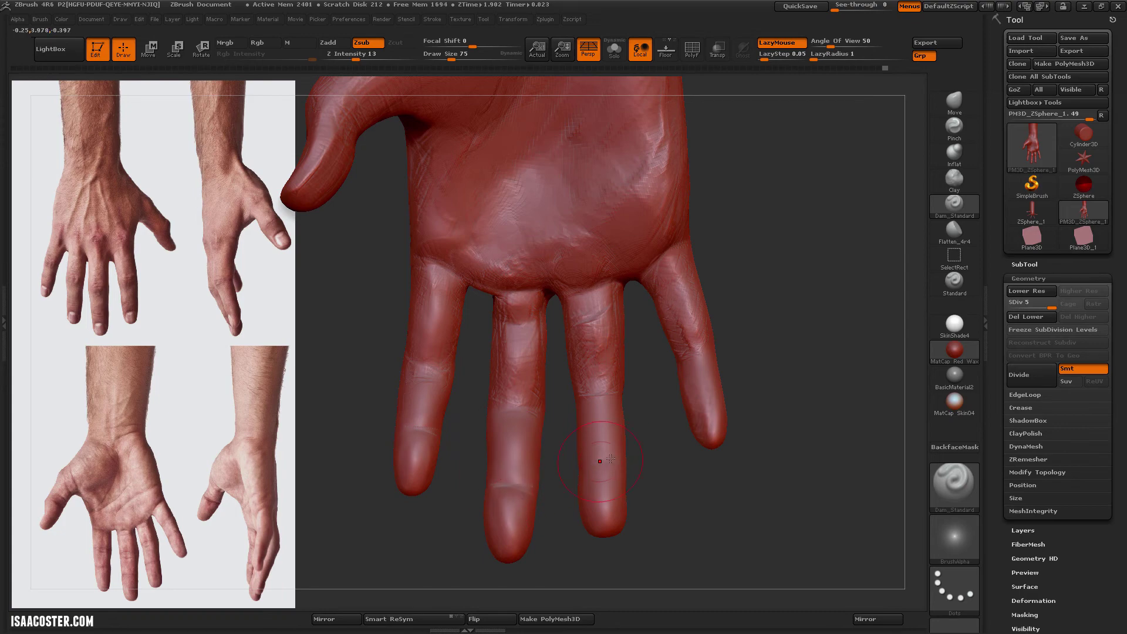
left_click_drag(593, 438, 703, 395)
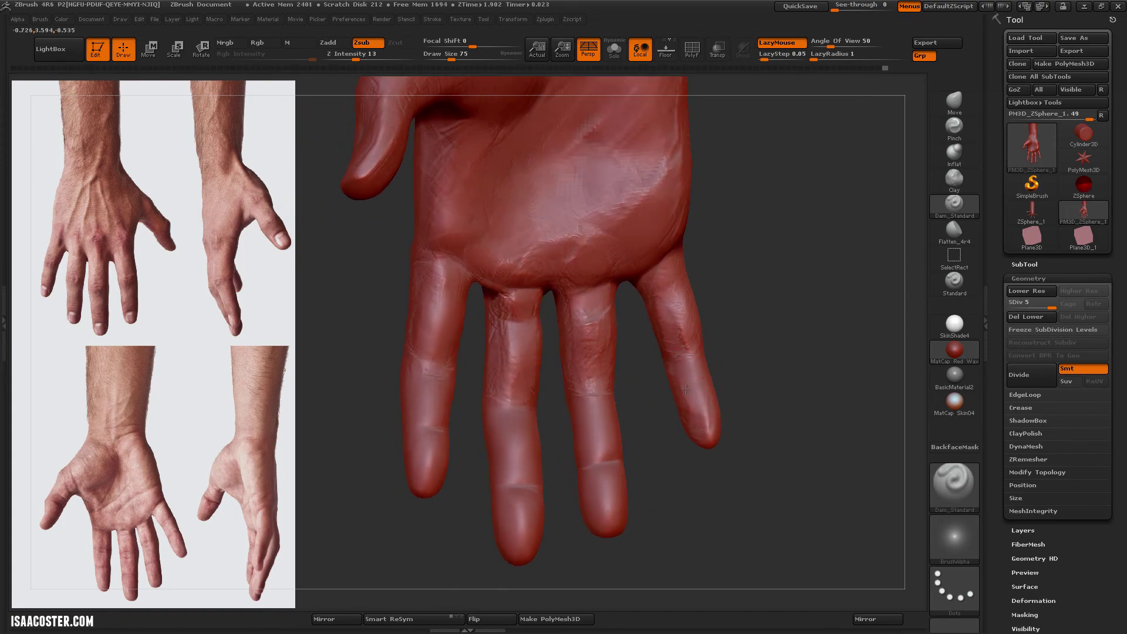
left_click_drag(671, 339, 702, 333)
Build up the little finger's pads between the creases with ClayTubes at intensity 7 and draw sizes 59 and 32
left_click(956, 181)
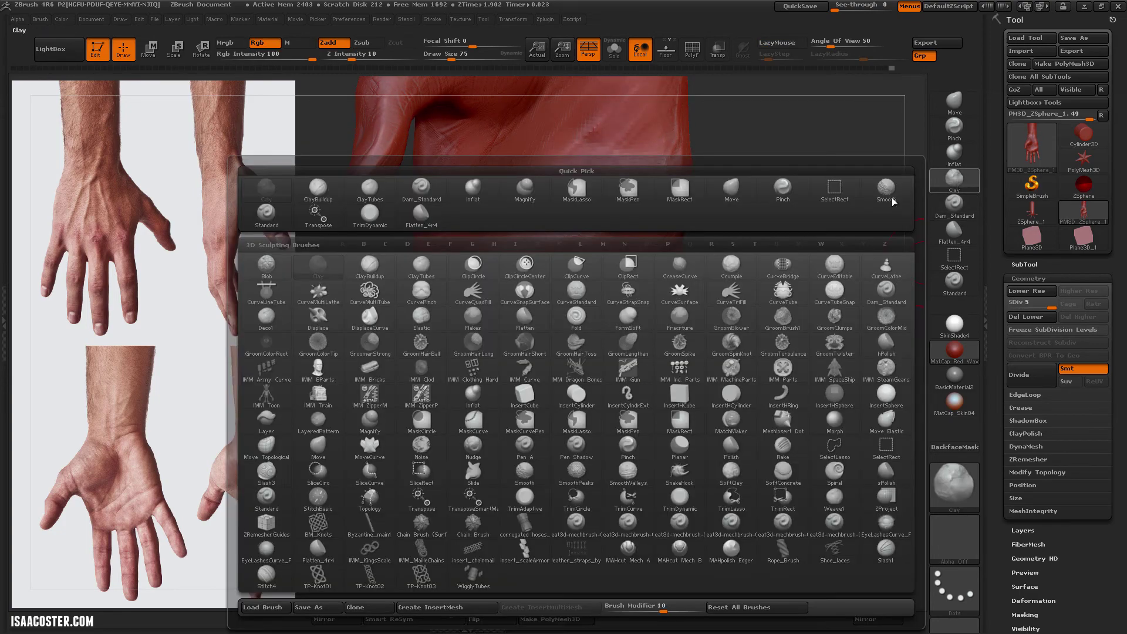
left_click(955, 179)
left_click(405, 258)
key("bracketleft")
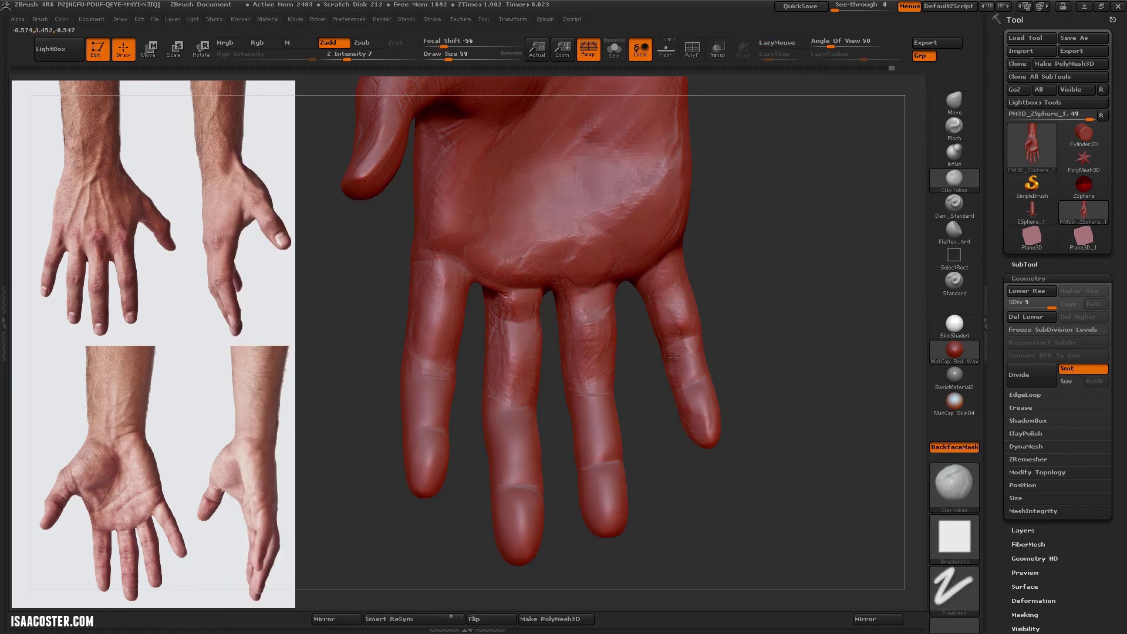
mouse_move(737, 405)
left_mouse_down()
mouse_move(691, 418)
mouse_move(713, 407)
mouse_move(670, 370)
mouse_move(734, 349)
mouse_move(906, 166)
left_mouse_up()
key("s")
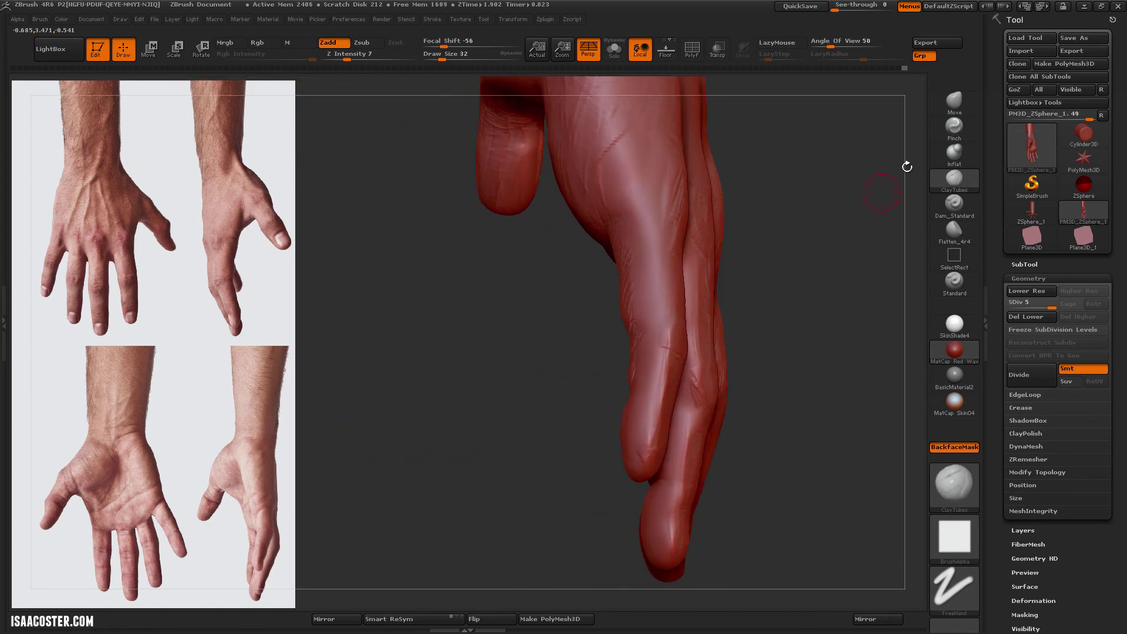
Adjust the finger outlines with Move and build up the back of the little fingertip with ClayTubes at draw size 39
left_click(955, 101)
key("s")
mouse_move(740, 446)
left_mouse_down()
mouse_move(669, 425)
mouse_move(712, 470)
mouse_move(704, 456)
mouse_move(723, 446)
left_mouse_up()
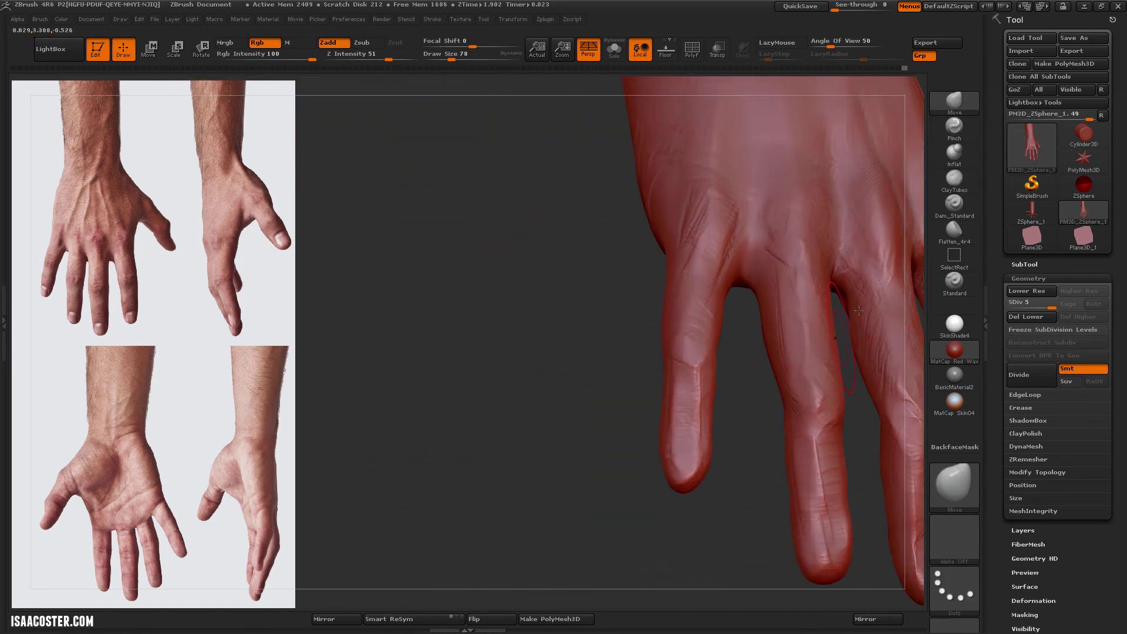
left_click(955, 179)
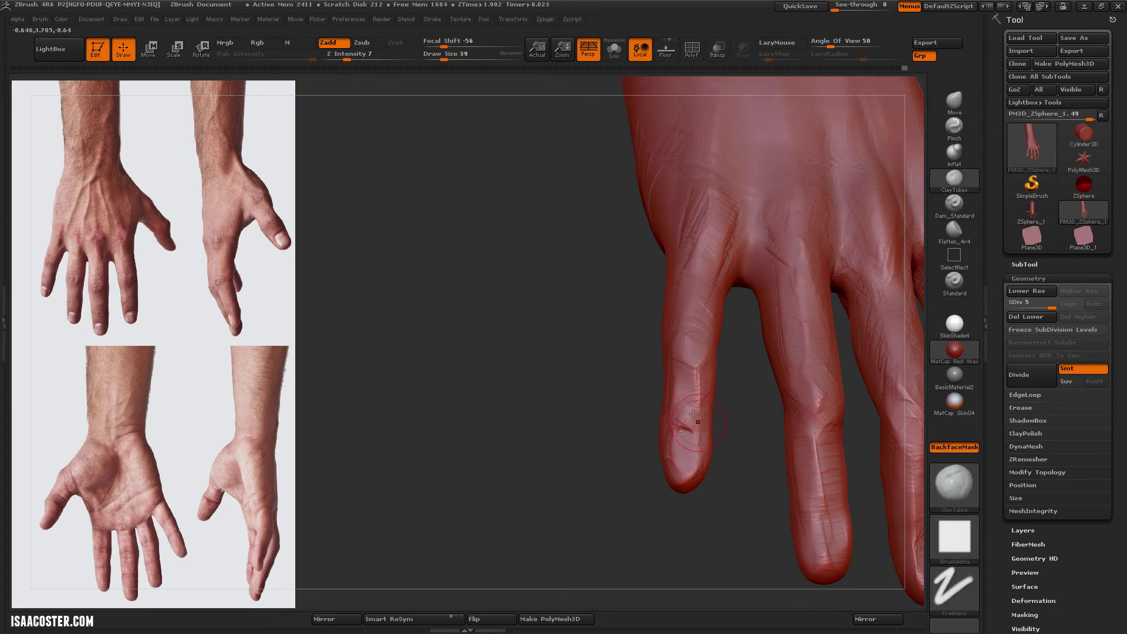
left_click_drag(729, 440, 908, 188)
Reshape the little finger's side profile and underside with Move at draw sizes 97, 75 and 93
left_click(954, 128)
key("s")
mouse_move(664, 431)
left_mouse_down()
mouse_move(706, 449)
mouse_move(663, 481)
left_mouse_up()
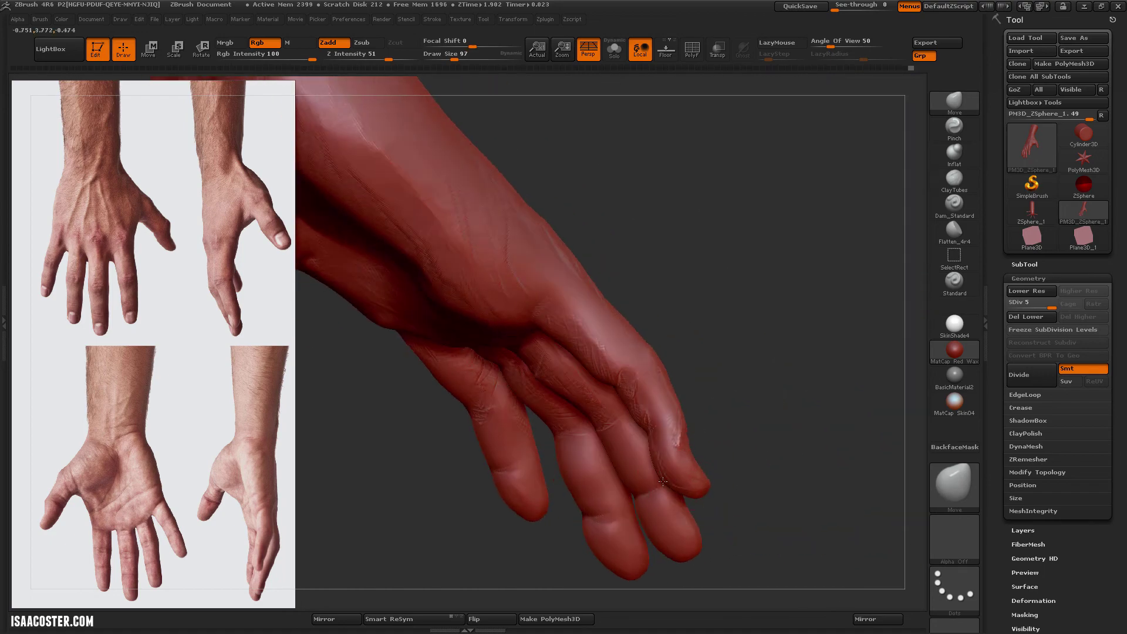
key("[")
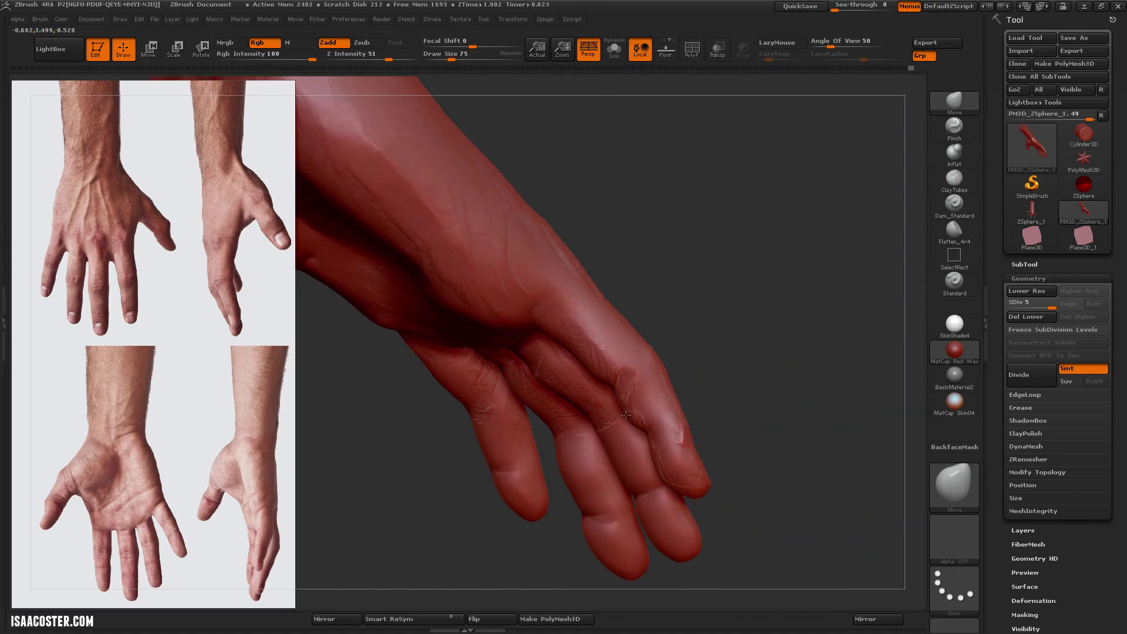
left_click_drag(632, 413, 636, 362)
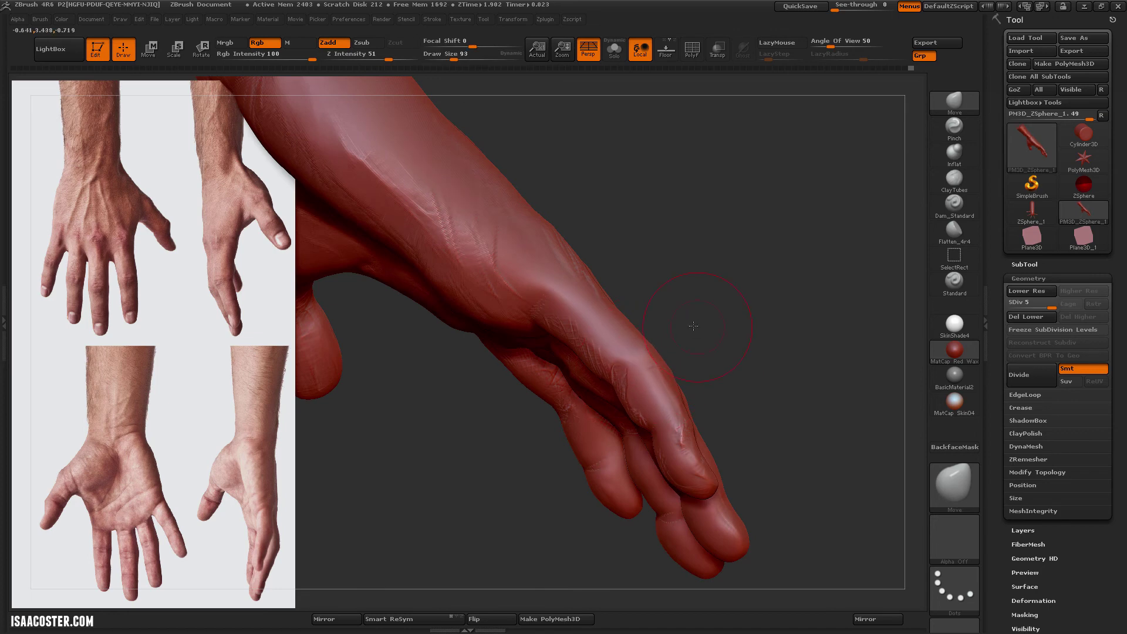
key("[")
mouse_move(693, 326)
left_mouse_down()
mouse_move(698, 362)
mouse_move(552, 253)
mouse_move(521, 272)
left_mouse_up()
Build up the outer edge of the palm above the little finger with ClayTubes at intensity 7 and draw size 75
key("b")
key("c")
key("t")
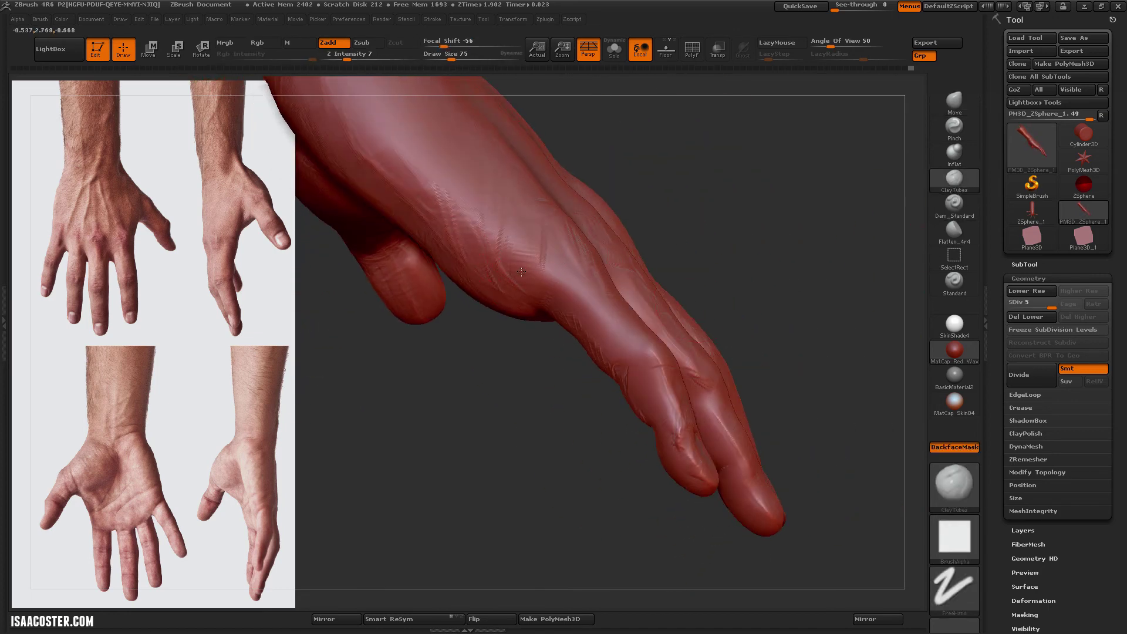
left_click_drag(527, 416, 516, 259)
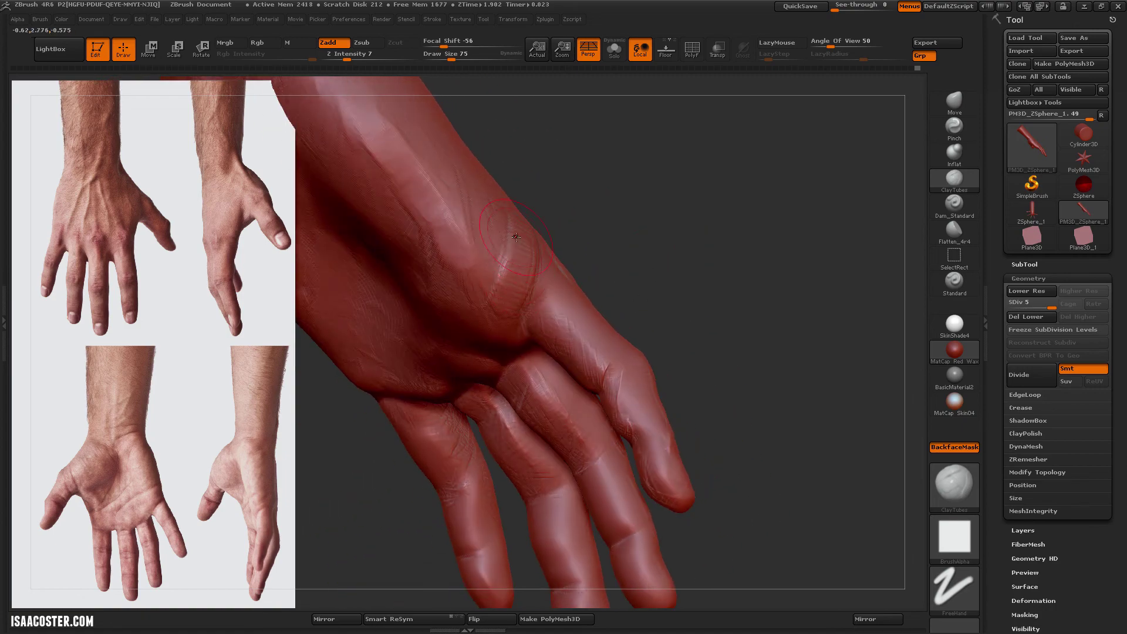
left_click_drag(616, 227, 714, 367)
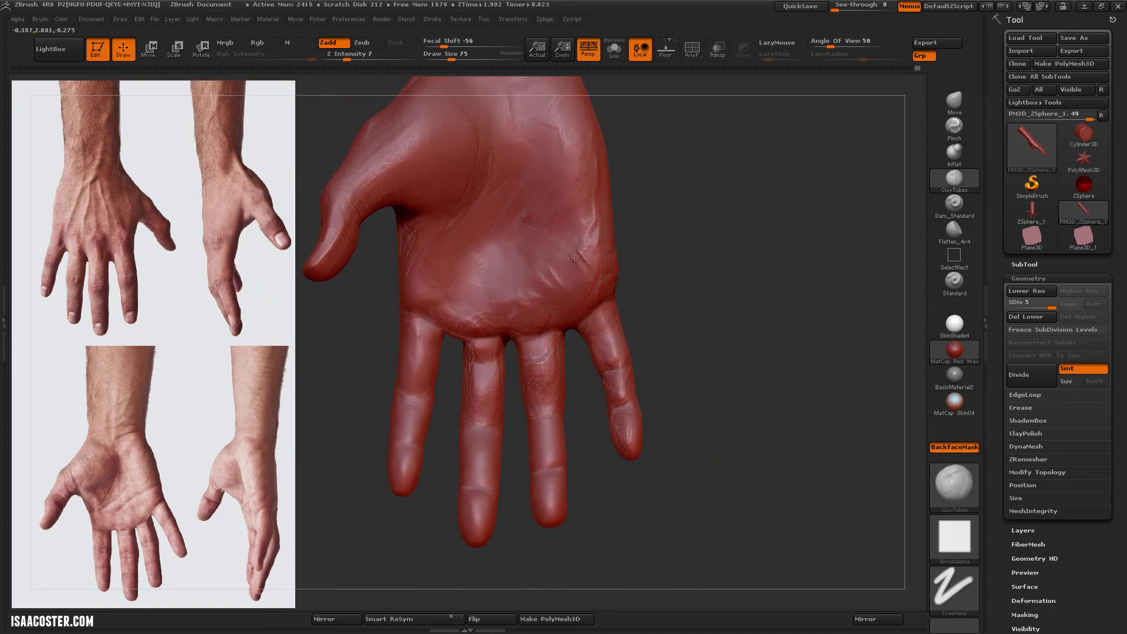
Add volume to the palm pads at the finger bases and the ring finger with ClayTubes at draw size 56
mouse_move(675, 276)
left_mouse_down()
mouse_move(746, 307)
mouse_move(646, 461)
mouse_move(675, 480)
mouse_move(666, 435)
mouse_move(732, 400)
mouse_move(663, 338)
mouse_move(607, 406)
mouse_move(588, 348)
mouse_move(568, 366)
mouse_move(566, 390)
mouse_move(572, 367)
left_mouse_up()
key("s")
mouse_move(623, 405)
left_mouse_down()
mouse_move(645, 411)
mouse_move(580, 294)
left_mouse_up()
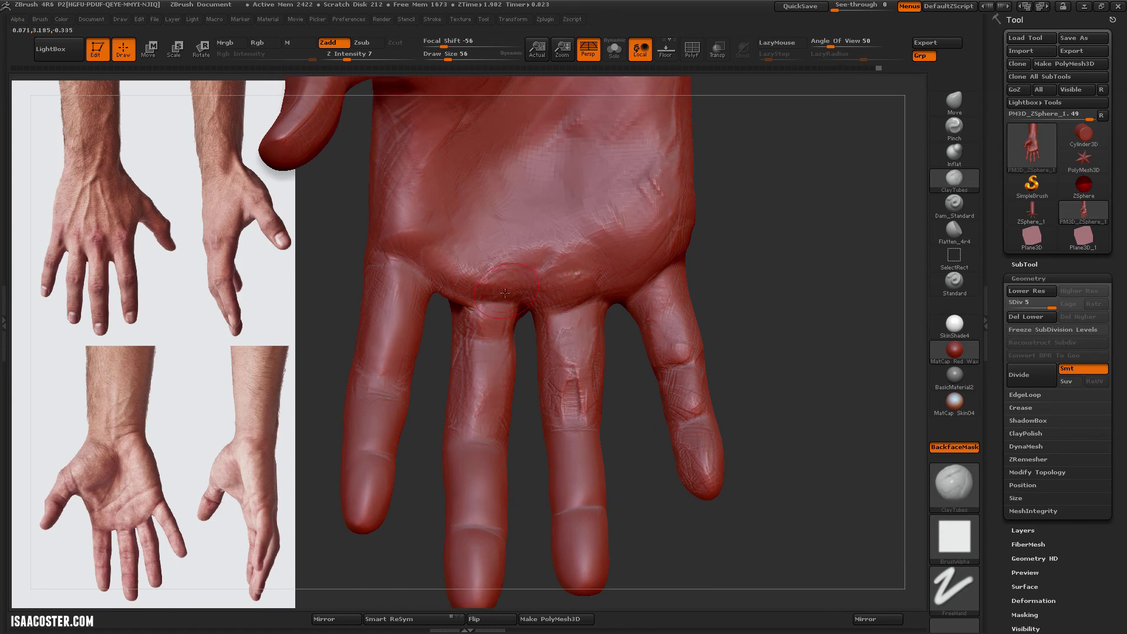
left_click_drag(521, 385, 634, 464)
Flatten and smooth the palm-side surfaces of the fingers with the Flatten brush at draw sizes 42 and 30
type("bfl")
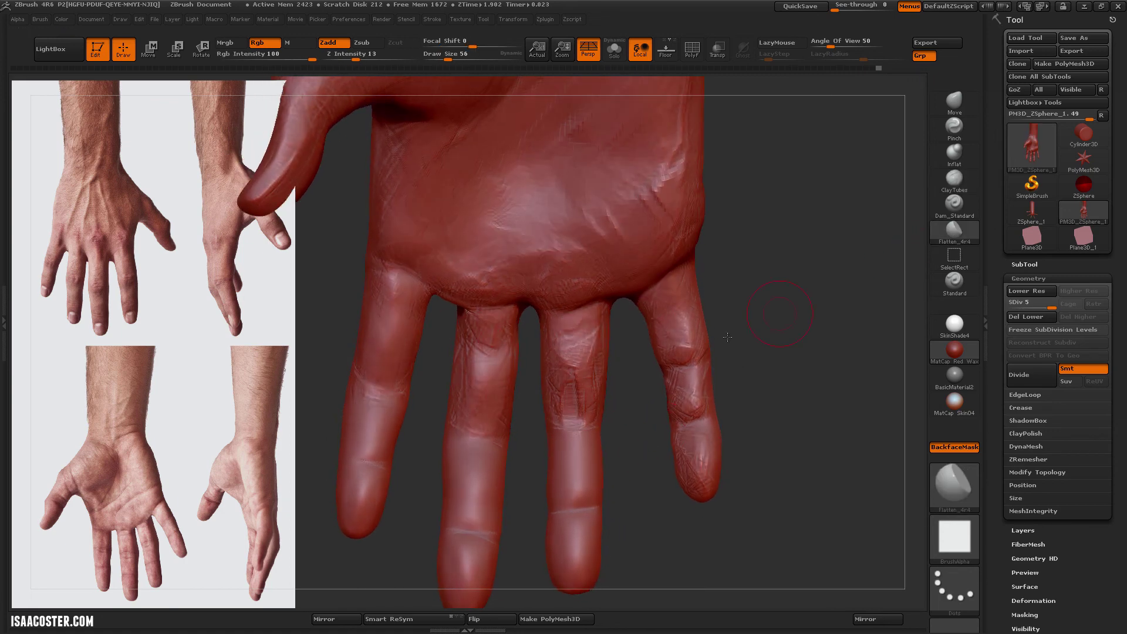
type("s42")
key("Return")
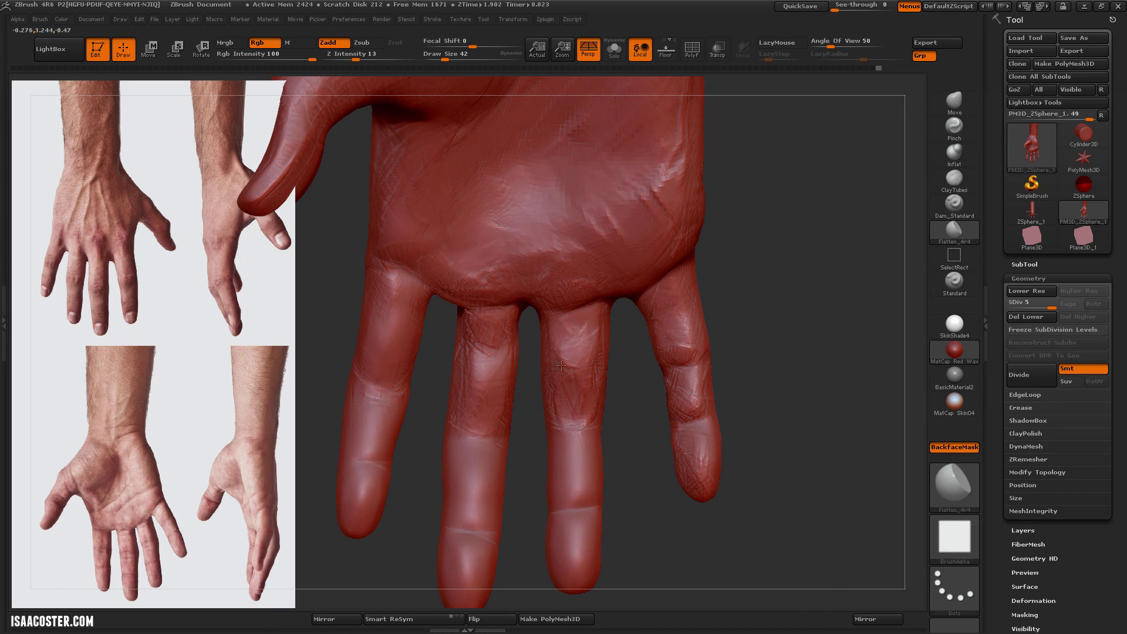
mouse_move(561, 366)
left_mouse_down()
mouse_move(734, 367)
mouse_move(632, 385)
left_mouse_up()
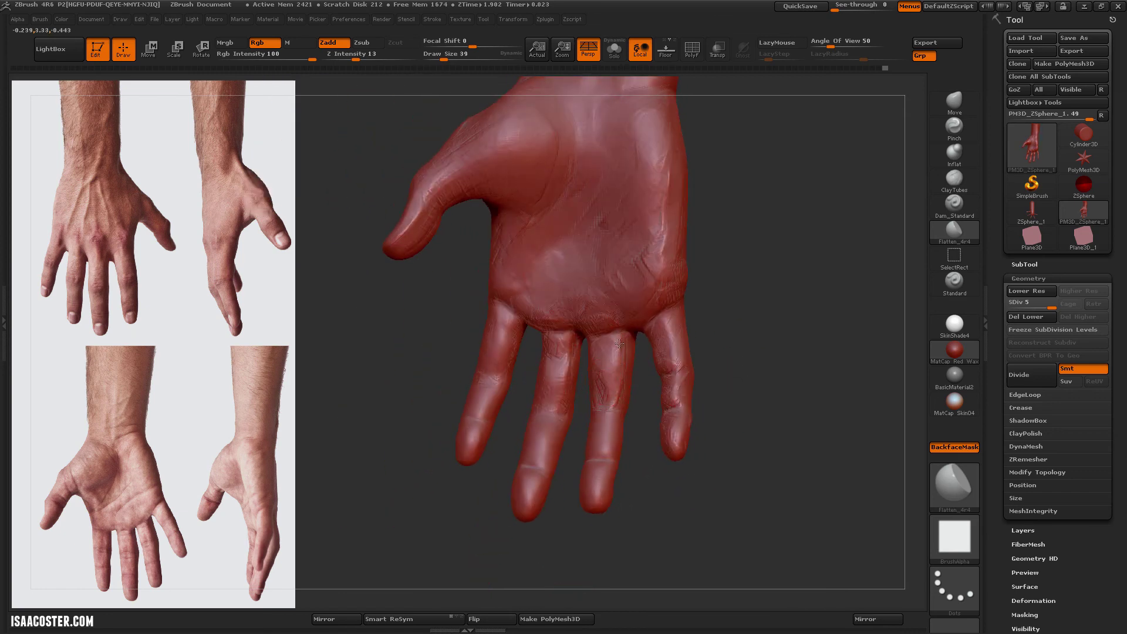
mouse_move(737, 194)
left_mouse_down()
mouse_move(749, 292)
mouse_move(530, 463)
left_mouse_up()
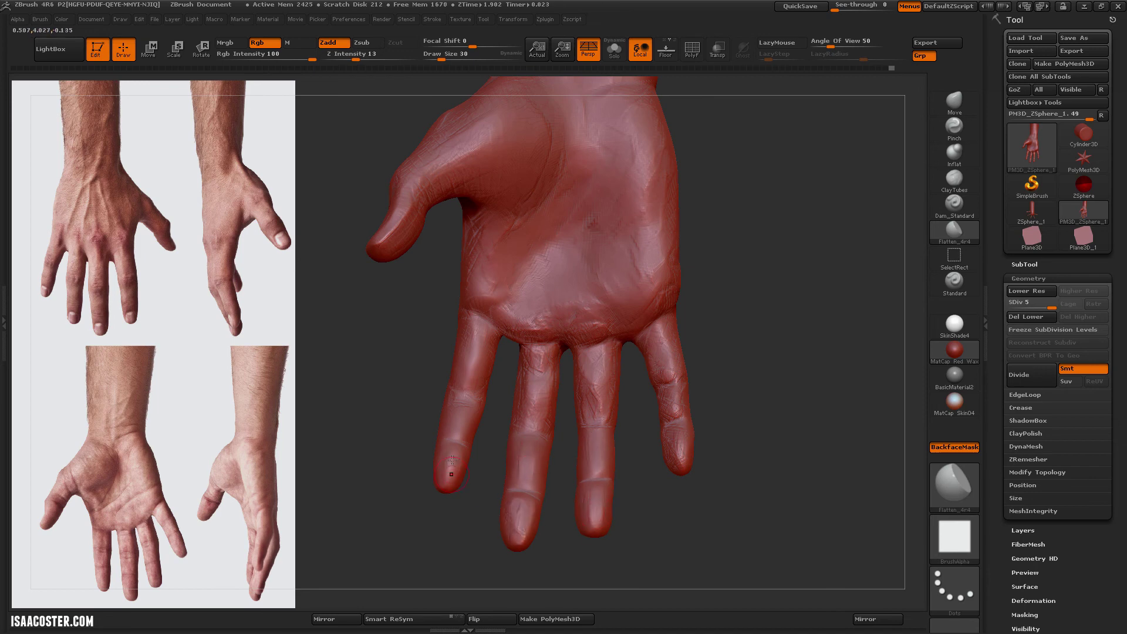
left_click_drag(555, 474, 654, 422)
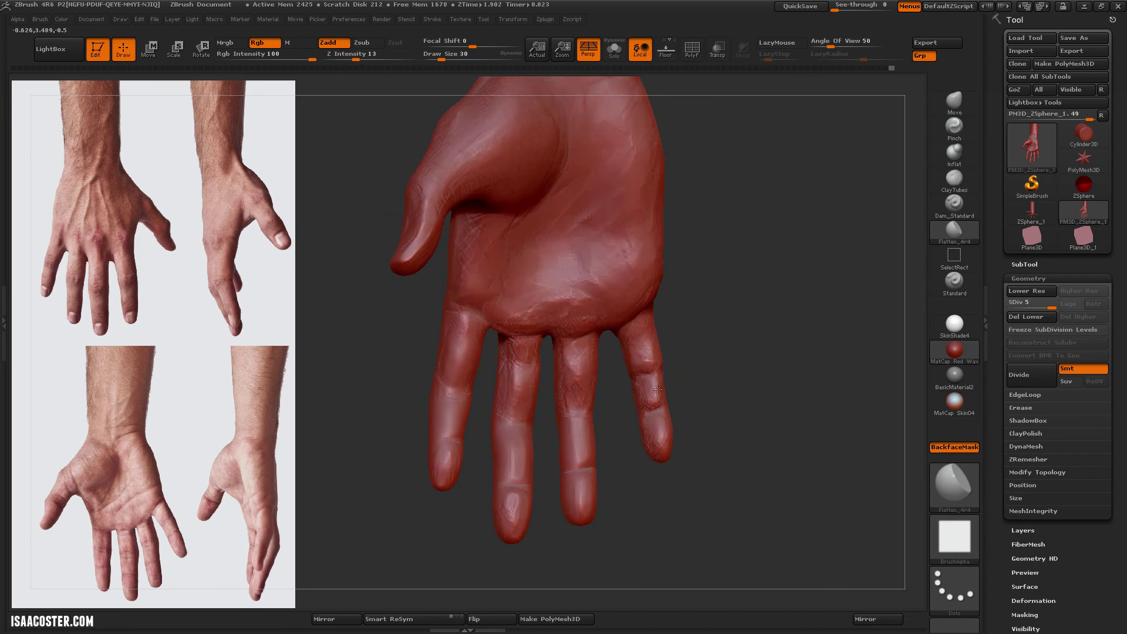
mouse_move(631, 358)
left_mouse_down()
mouse_move(701, 370)
mouse_move(697, 360)
mouse_move(732, 345)
mouse_move(727, 332)
mouse_move(690, 339)
mouse_move(813, 377)
mouse_move(728, 398)
mouse_move(681, 376)
mouse_move(684, 435)
mouse_move(692, 298)
mouse_move(788, 294)
mouse_move(689, 298)
left_mouse_up()
Build up the back of the hand around the little finger's knuckle with ClayTubes at intensity 7 and draw size 42
type("s75bmvbct")
mouse_move(680, 341)
left_mouse_down()
mouse_move(579, 378)
mouse_move(690, 274)
left_mouse_up()
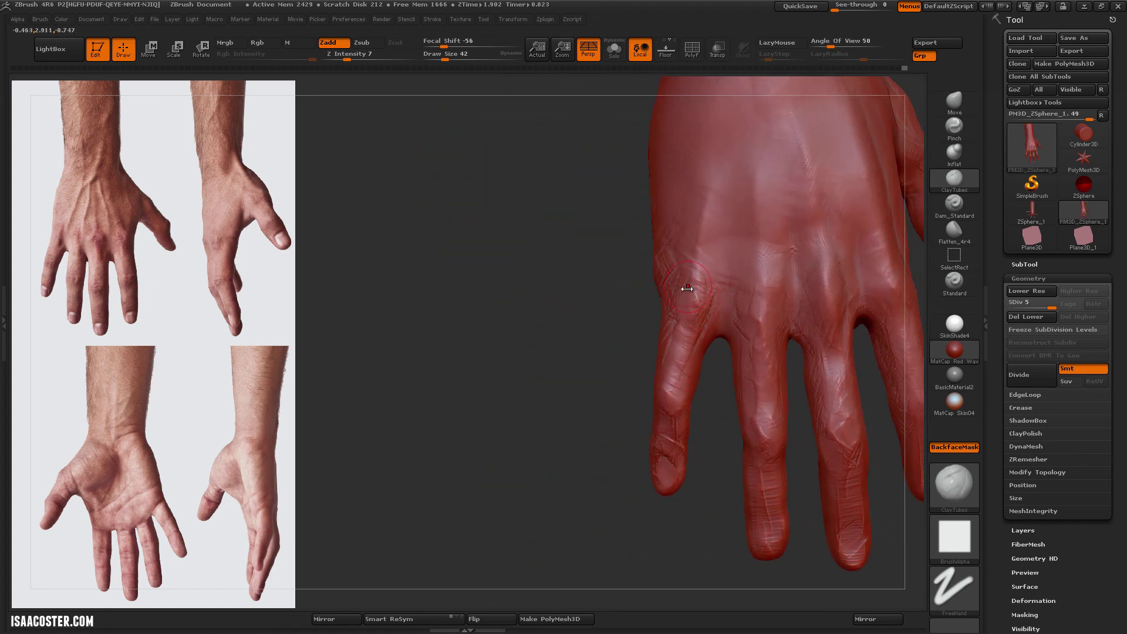
key("bracketright")
Flatten planes on the knuckles and backs of the little and ring fingers with the Flatten brush at draw sizes 26 and 37
left_click(954, 231)
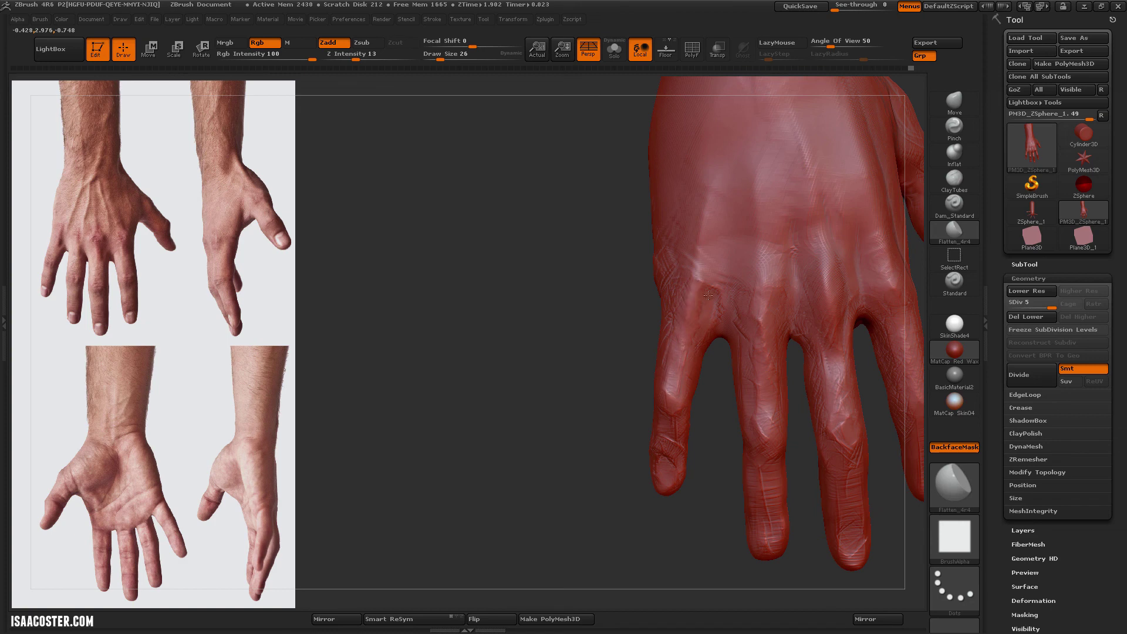
left_click_drag(707, 427, 664, 440)
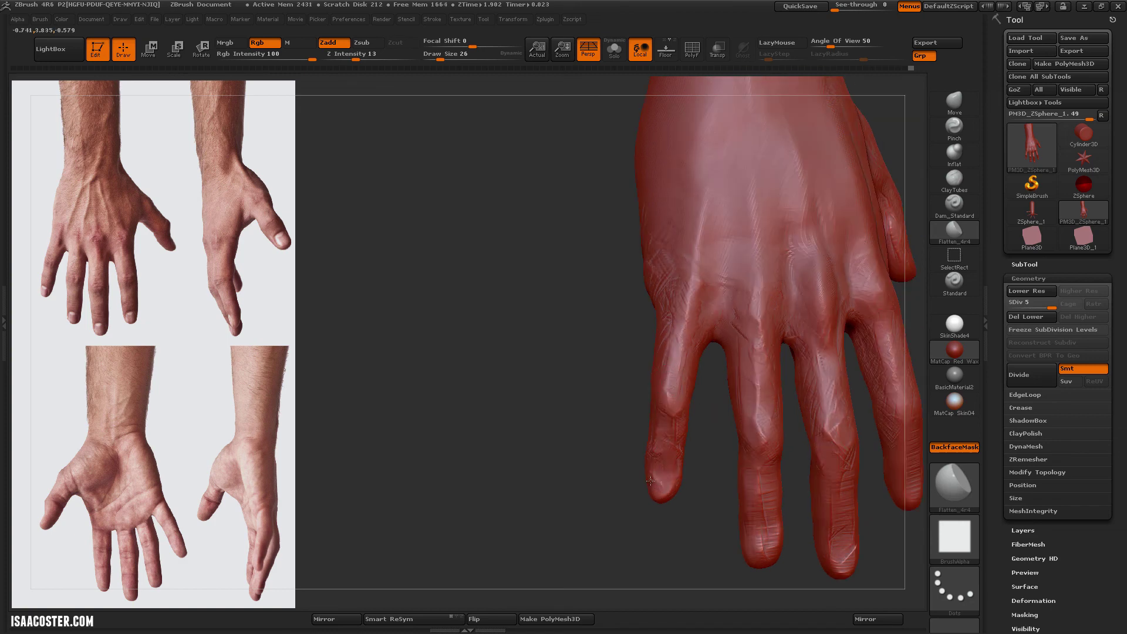
left_click_drag(677, 407, 646, 274)
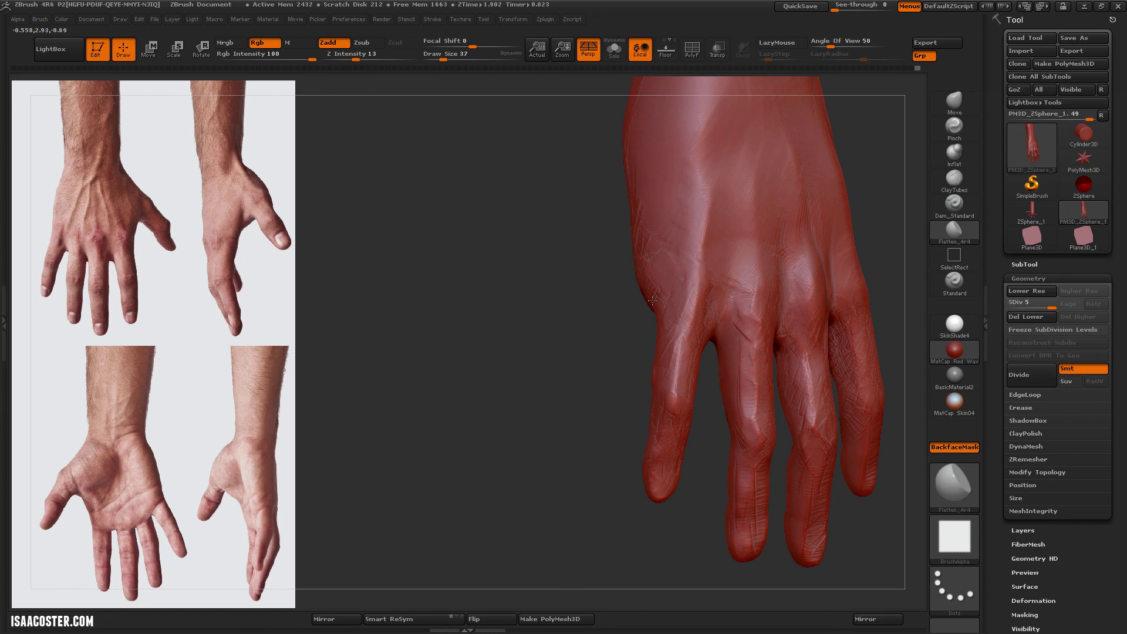
mouse_move(681, 338)
left_mouse_down()
mouse_move(652, 346)
mouse_move(689, 339)
left_mouse_up()
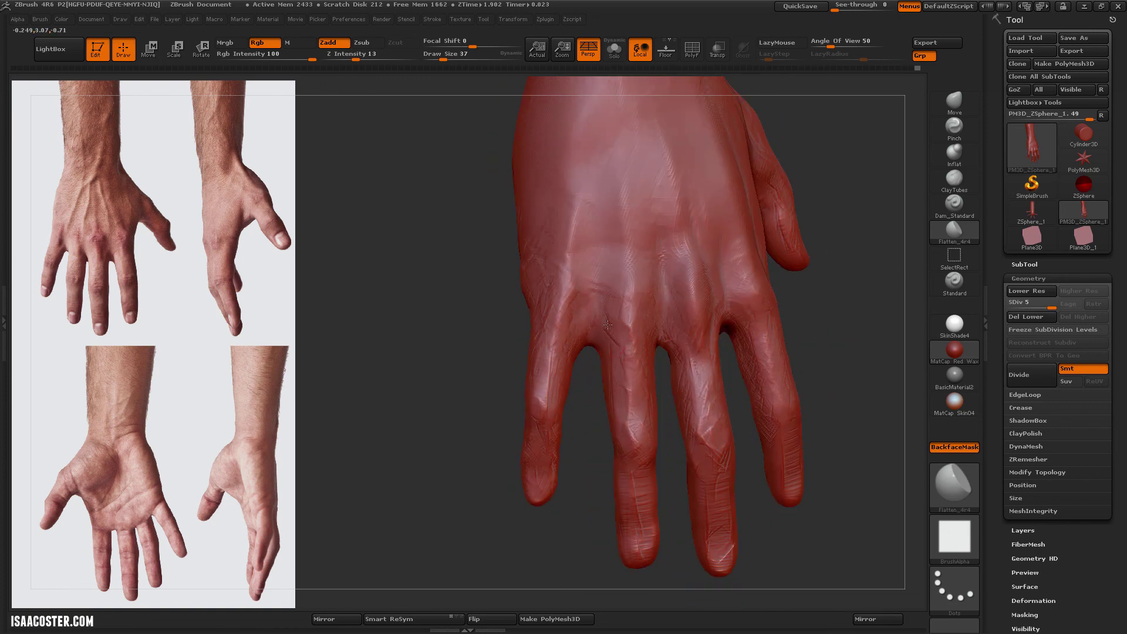
left_click_drag(591, 480, 636, 374)
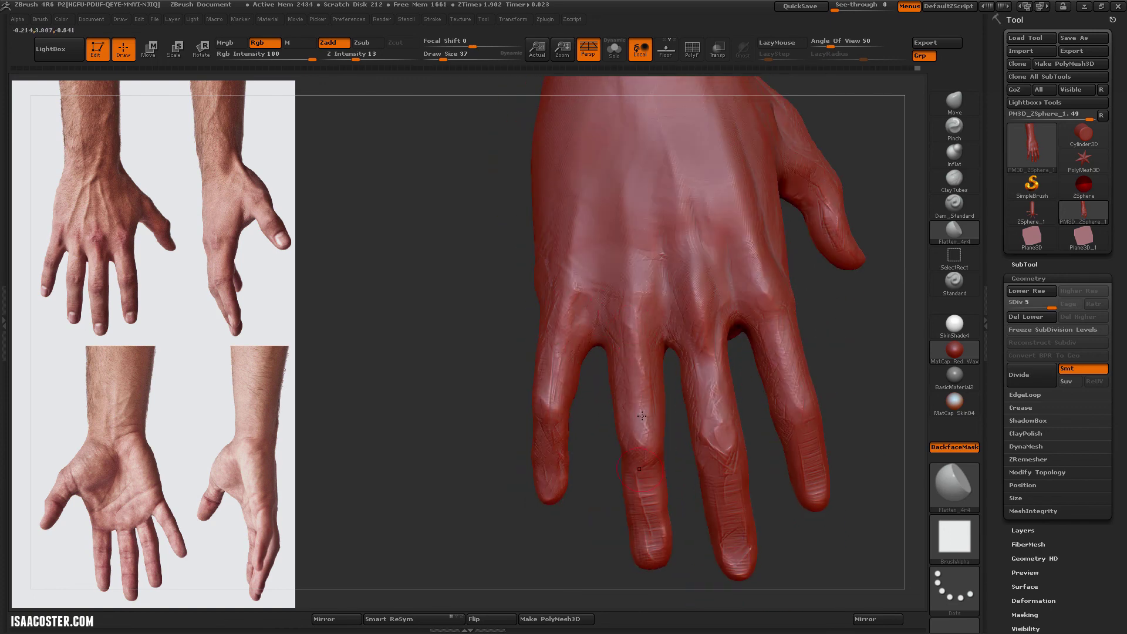
mouse_move(646, 511)
left_mouse_down()
mouse_move(724, 368)
mouse_move(737, 222)
mouse_move(793, 249)
mouse_move(727, 311)
left_mouse_up()
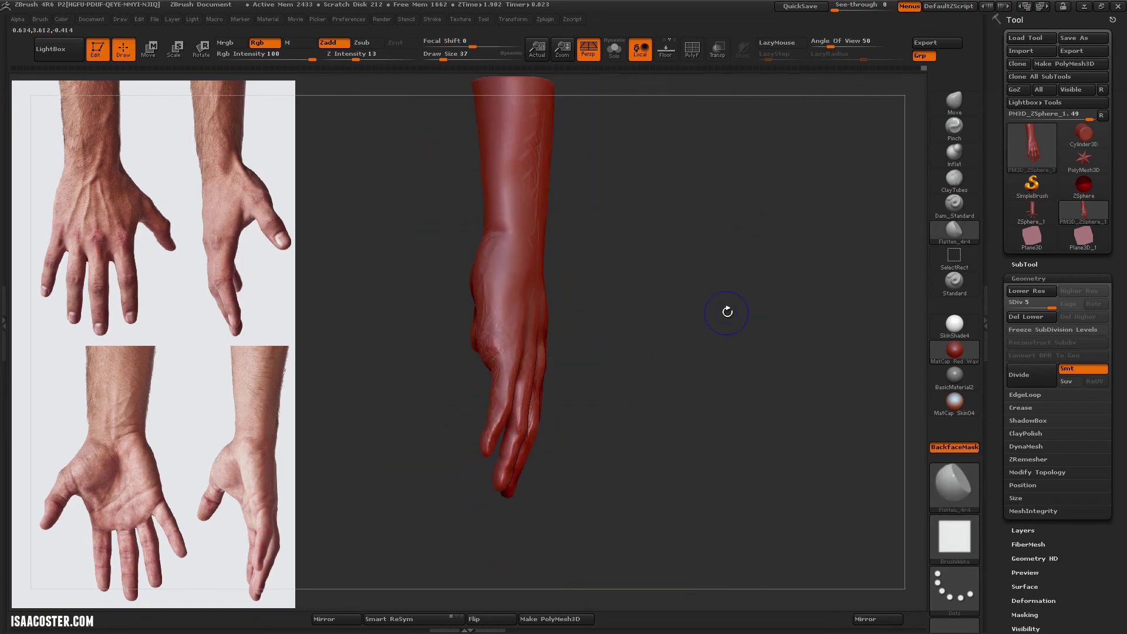
Adjust the hand's side profile and fingers with Move at subdivision level 1, and return the mesh to level 5
key("shift+d")
key("shift+d")
key("shift+d")
key("shift+d")
left_click(955, 101)
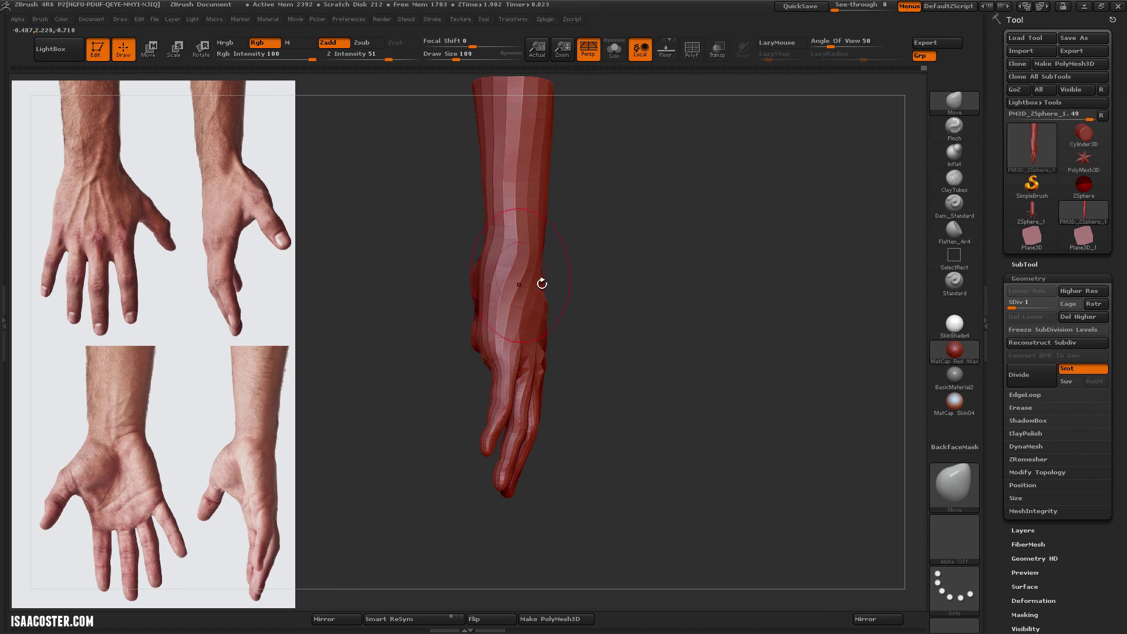
mouse_move(558, 276)
left_mouse_down()
mouse_move(564, 199)
mouse_move(587, 223)
mouse_move(536, 231)
left_mouse_up()
key("bracketleft")
key("bracketleft")
key("bracketleft")
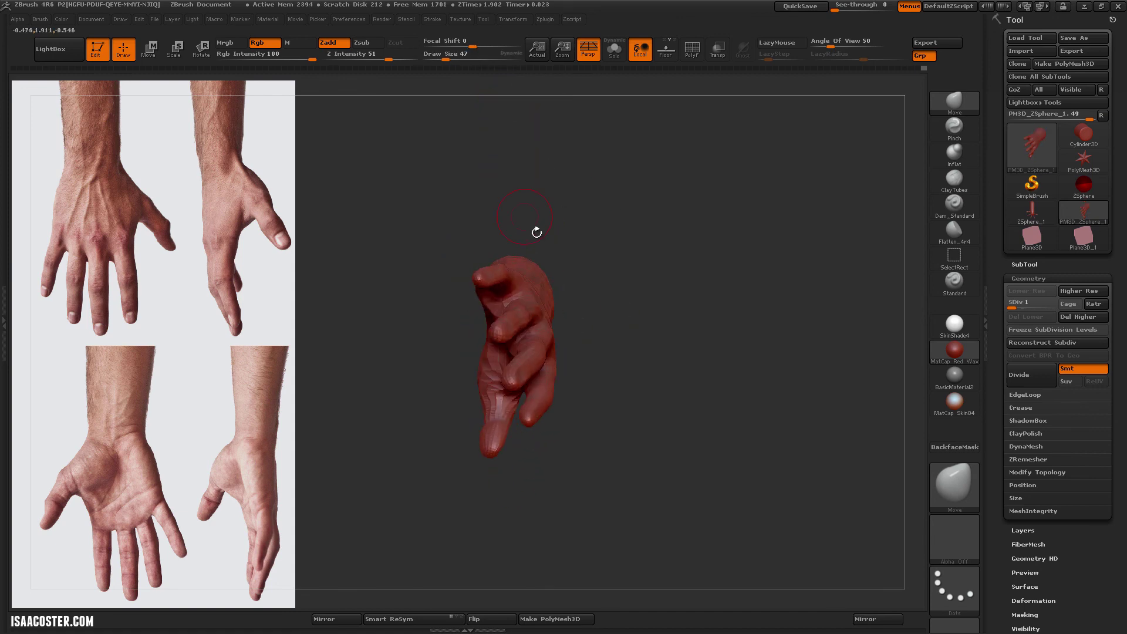
left_click_drag(540, 307, 707, 456)
key("d")
key("d")
key("d")
key("d")
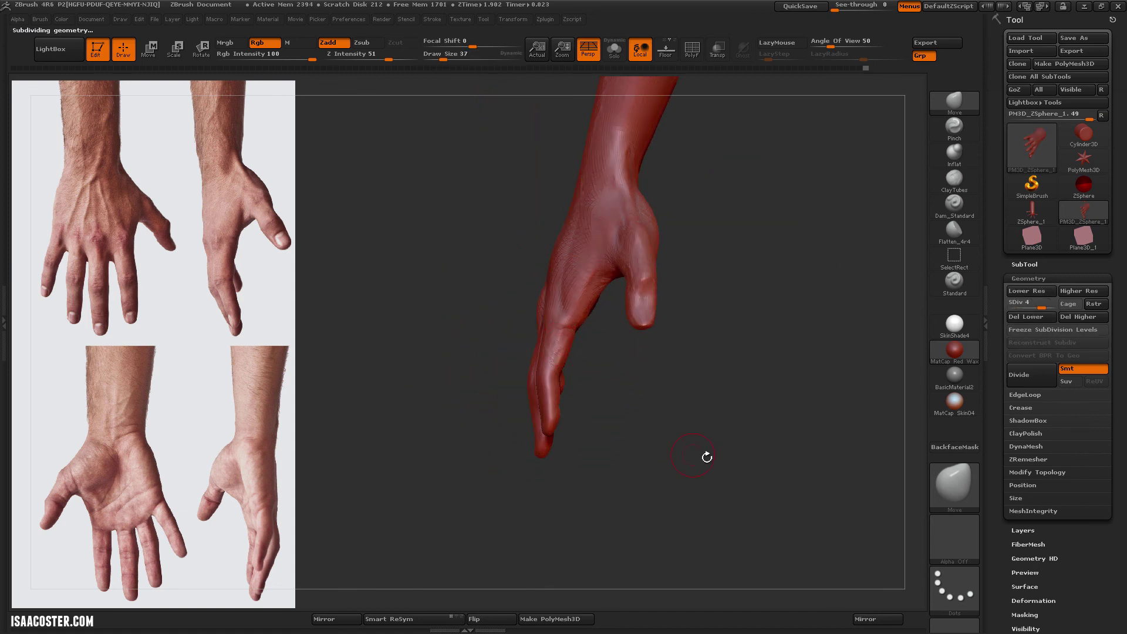
Build up the inner wrist and thumb base with ClayTubes at subdivision level 3 and draw size 37, and return to level 5
mouse_move(638, 418)
left_mouse_down()
mouse_move(717, 280)
mouse_move(707, 292)
mouse_move(634, 262)
mouse_move(637, 221)
left_mouse_up()
key("shift+d")
key("shift+d")
left_click(955, 178)
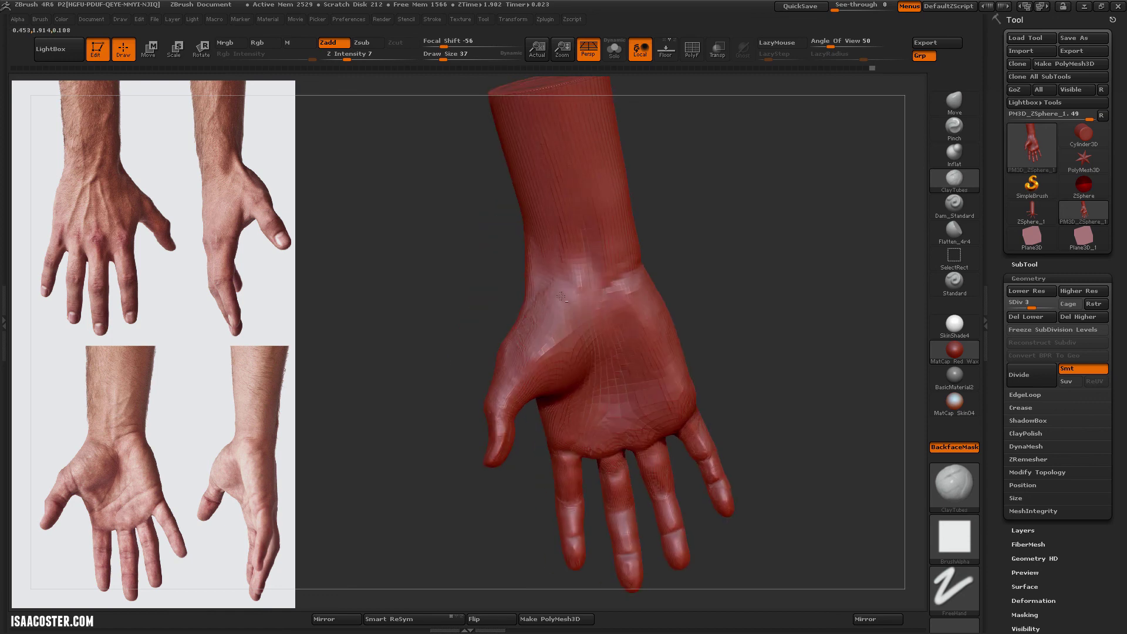
key("d")
key("d")
mouse_move(720, 382)
left_mouse_down()
mouse_move(748, 309)
mouse_move(789, 341)
mouse_move(839, 338)
mouse_move(787, 328)
mouse_move(871, 272)
left_mouse_up()
Carve the palm and wrist creases with Dam_Standard at intensity 13 and draw size 37
left_click(954, 204)
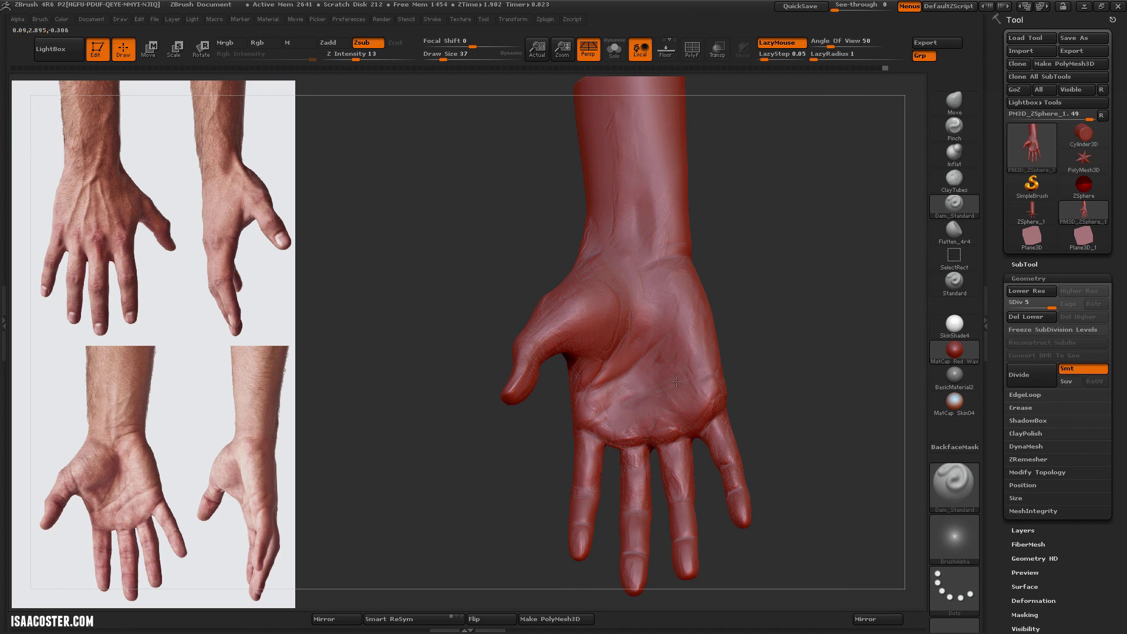
left_click_drag(775, 341, 761, 334)
left_click_drag(741, 238, 510, 291)
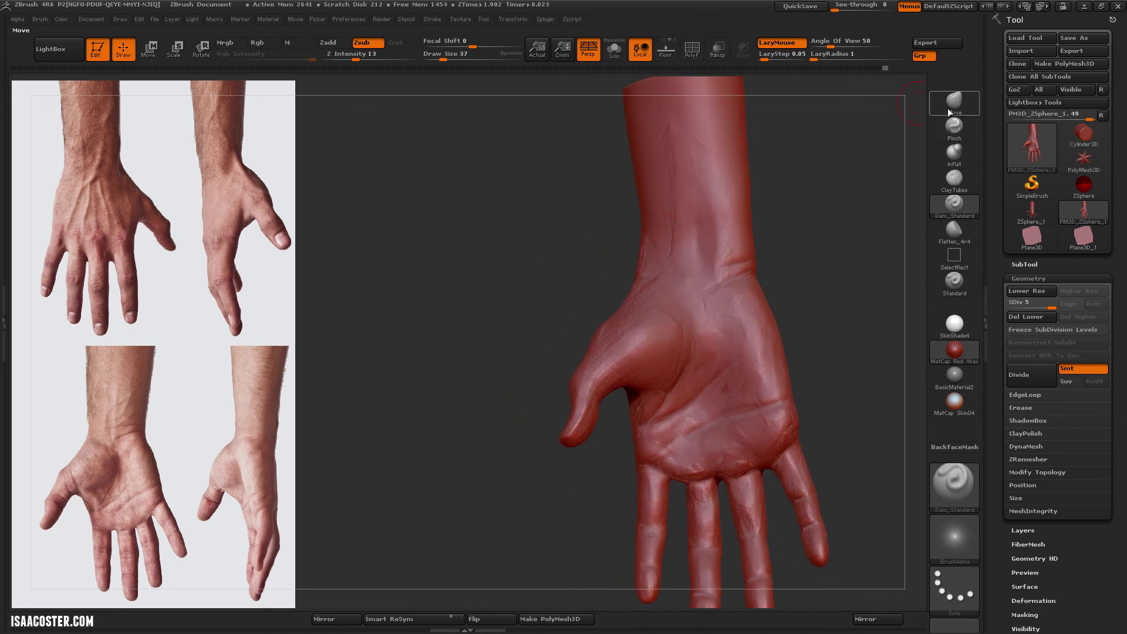
Refine the outlines of the forearm and index finger with Move at draw sizes 118 and 113
left_click(955, 101)
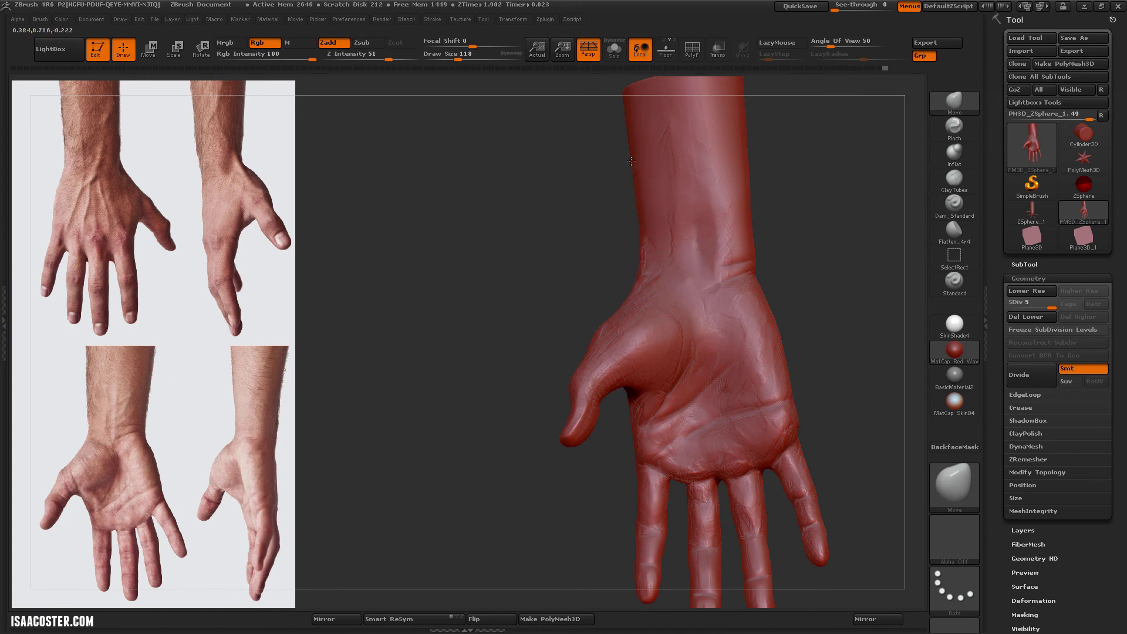
mouse_move(830, 297)
left_mouse_down()
mouse_move(722, 277)
mouse_move(493, 349)
mouse_move(498, 325)
mouse_move(512, 349)
left_mouse_up()
key("s")
mouse_move(734, 329)
left_mouse_down()
mouse_move(728, 410)
mouse_move(768, 327)
mouse_move(743, 278)
mouse_move(730, 423)
mouse_move(536, 462)
left_mouse_up()
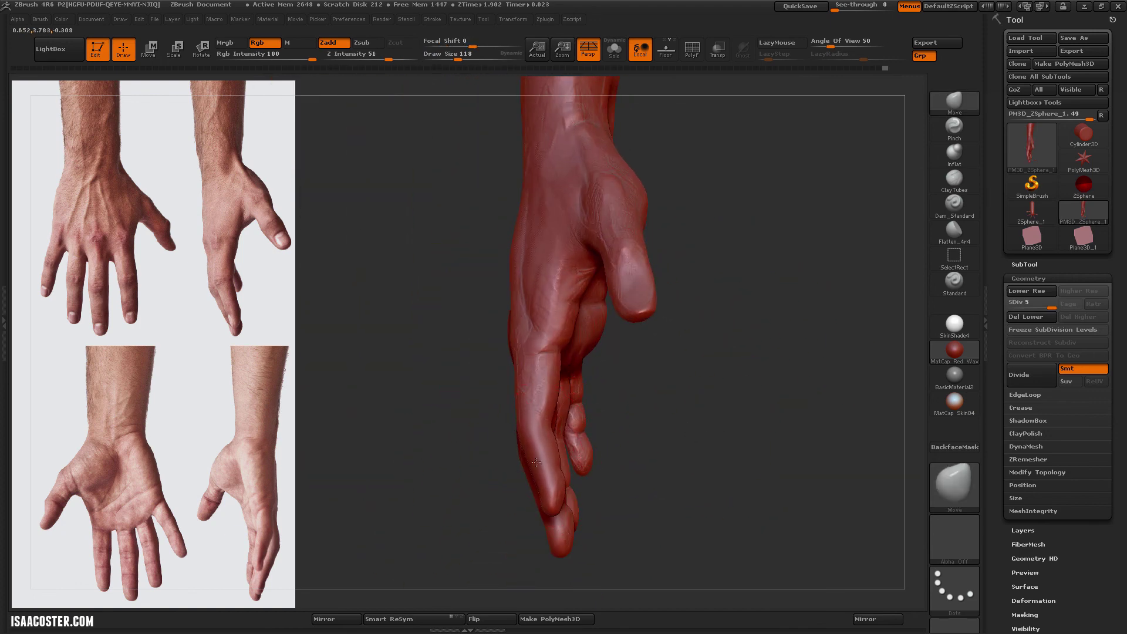
mouse_move(593, 505)
left_mouse_down()
mouse_move(687, 430)
mouse_move(700, 400)
mouse_move(806, 421)
mouse_move(750, 415)
mouse_move(671, 478)
mouse_move(620, 463)
mouse_move(685, 468)
mouse_move(724, 456)
mouse_move(757, 509)
mouse_move(703, 446)
mouse_move(698, 396)
left_mouse_up()
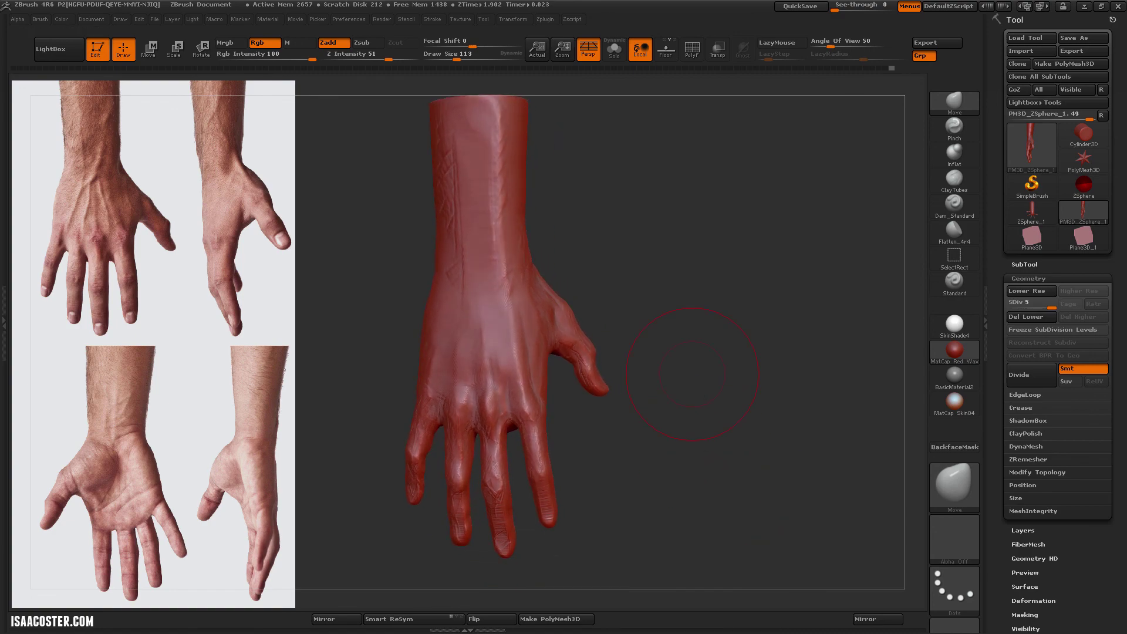